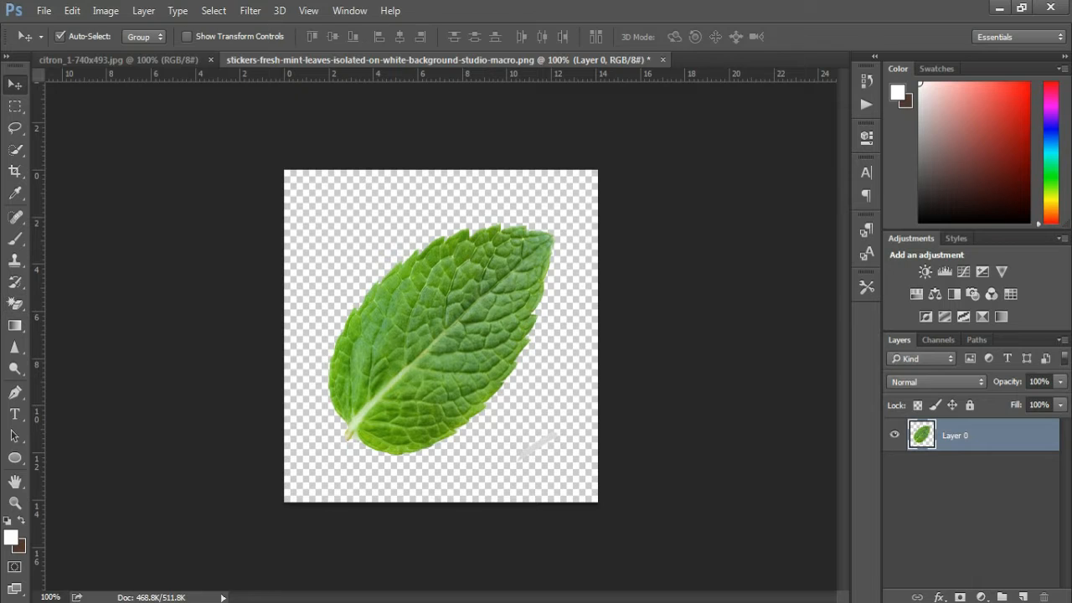
Step: Switch to the citron_1-740x493.jpg document, select the uppermost lemon slice with Quick Selection, and cut it to a new layer
key("ctrl+Tab")
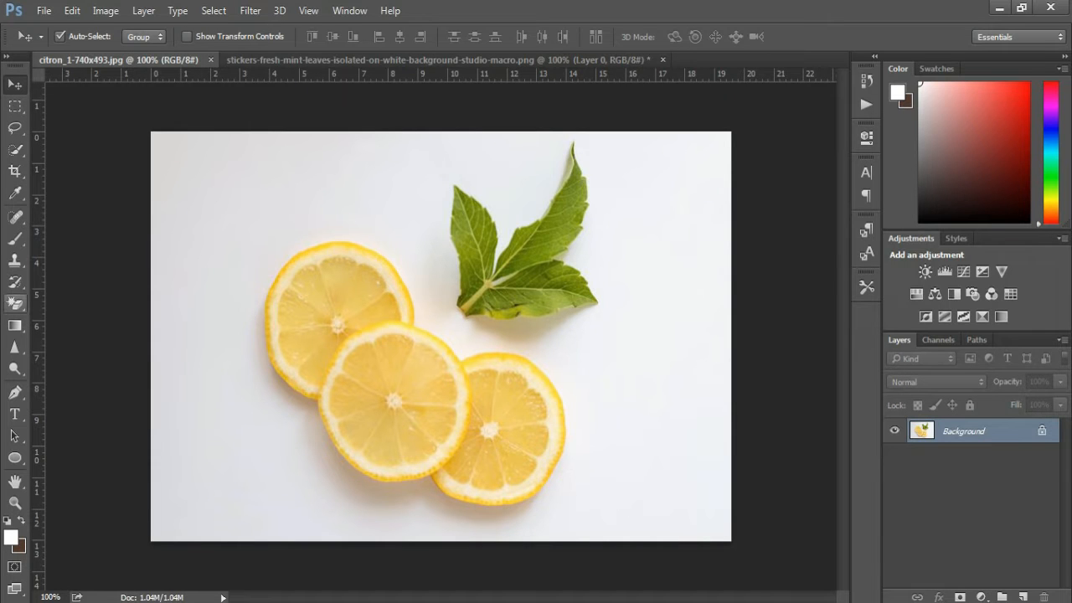
left_click(15, 149)
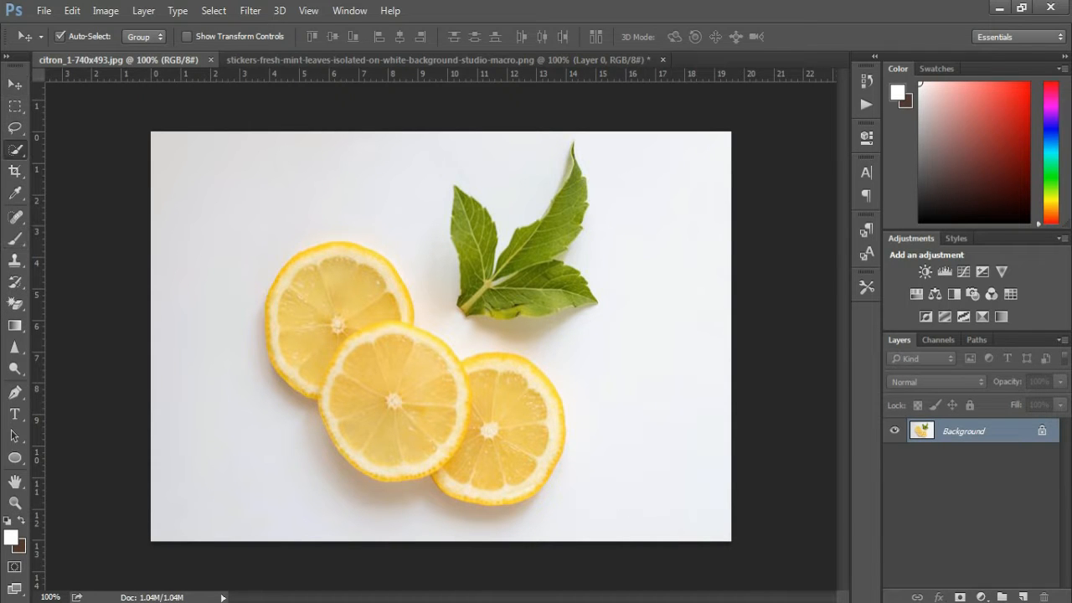
left_click_drag(352, 251, 335, 244)
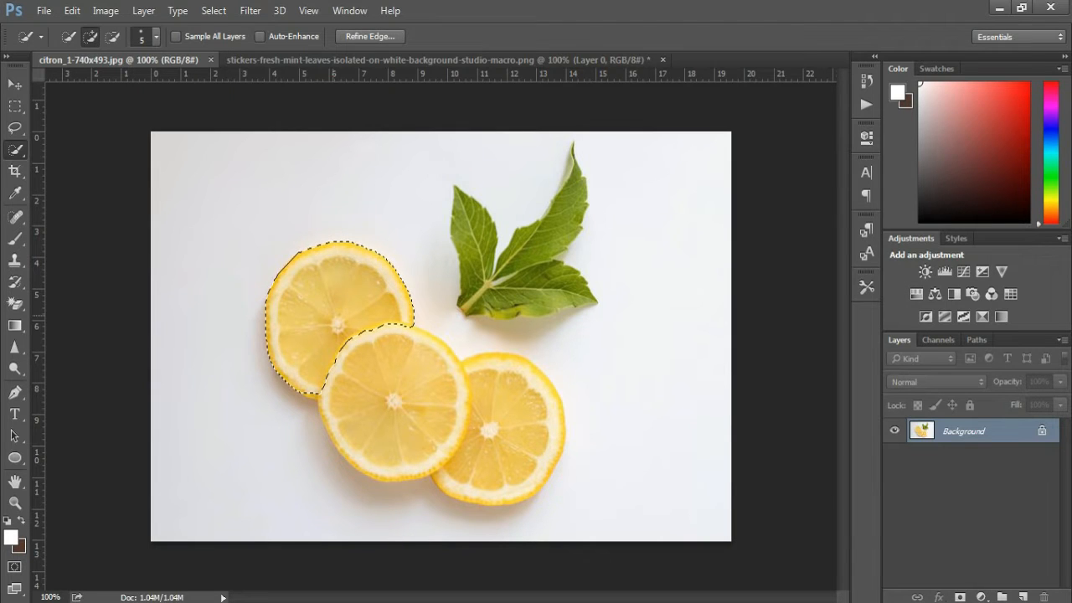
right_click(325, 328)
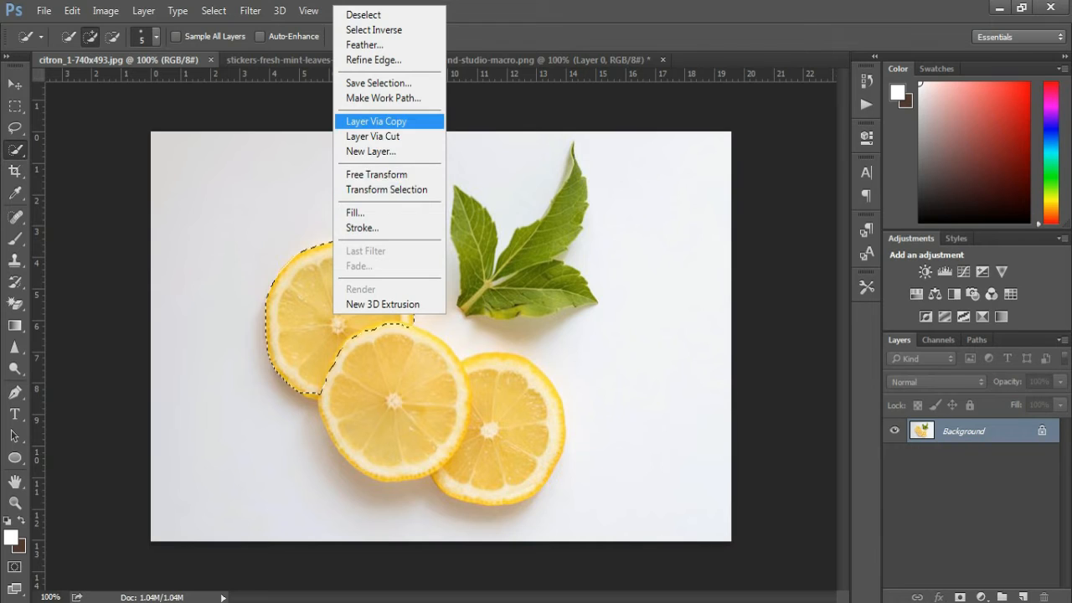
left_click(381, 136)
key("v")
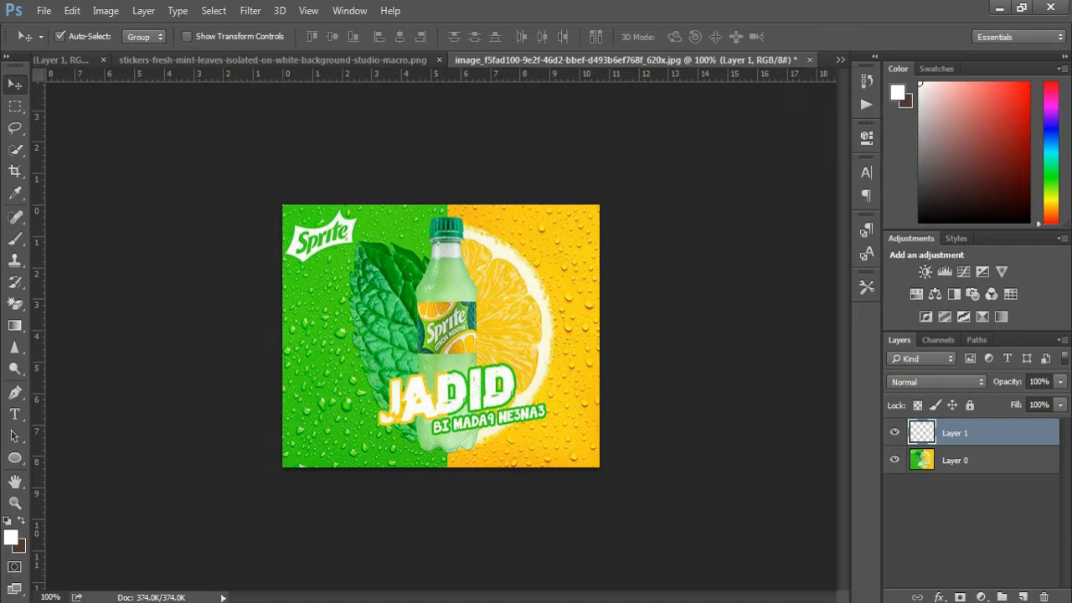
Step: Select the orange half of the Sprite poster with a rectangular marquee, from the color dividing line to the canvas edge
key("m")
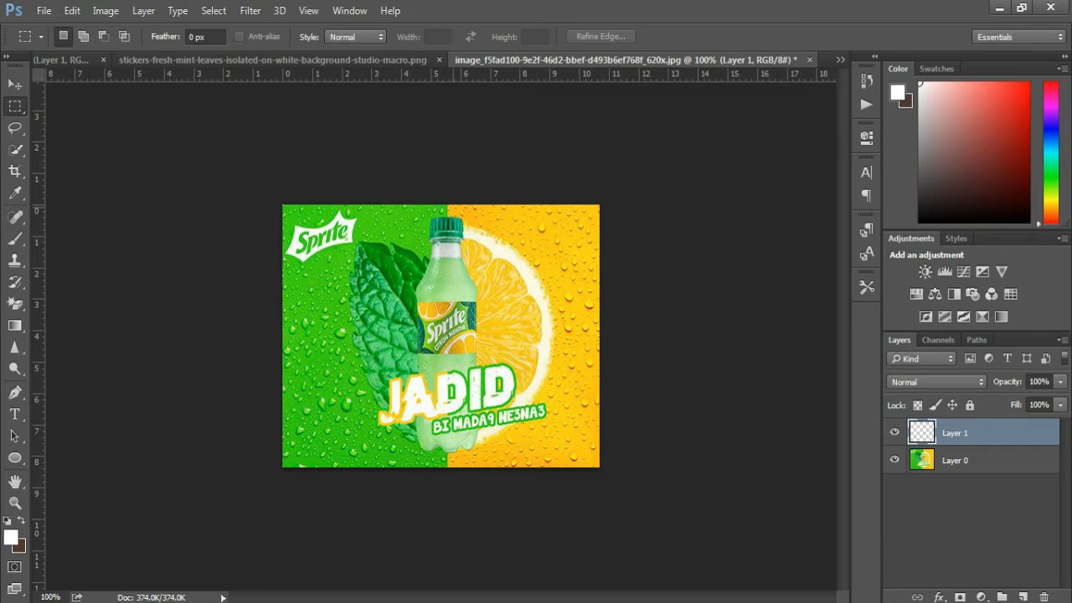
scroll(440, 335, "up", 3)
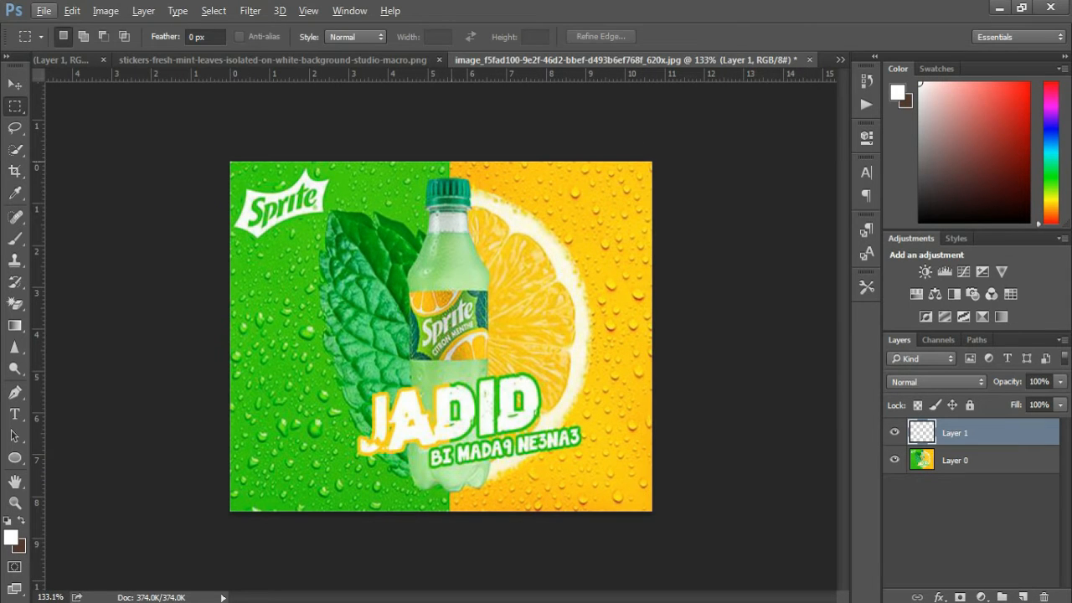
left_click_drag(451, 162, 654, 513)
right_click(584, 428)
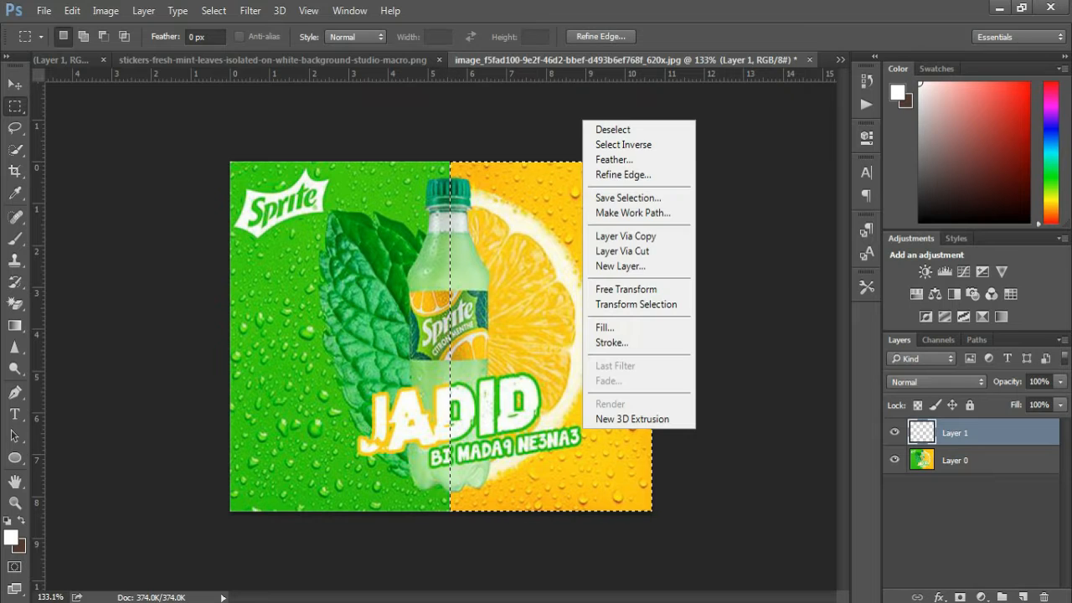
key("Escape")
Step: Add a Solid Color fill layer over the selected half in a golden yellow
left_click(981, 598)
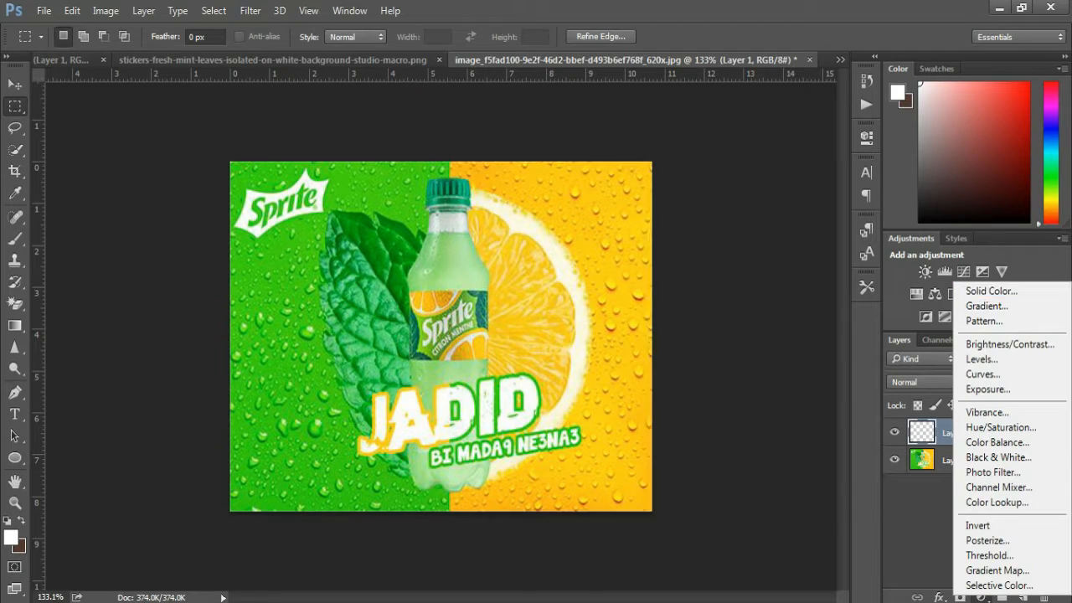
left_click(992, 291)
type("fcff00")
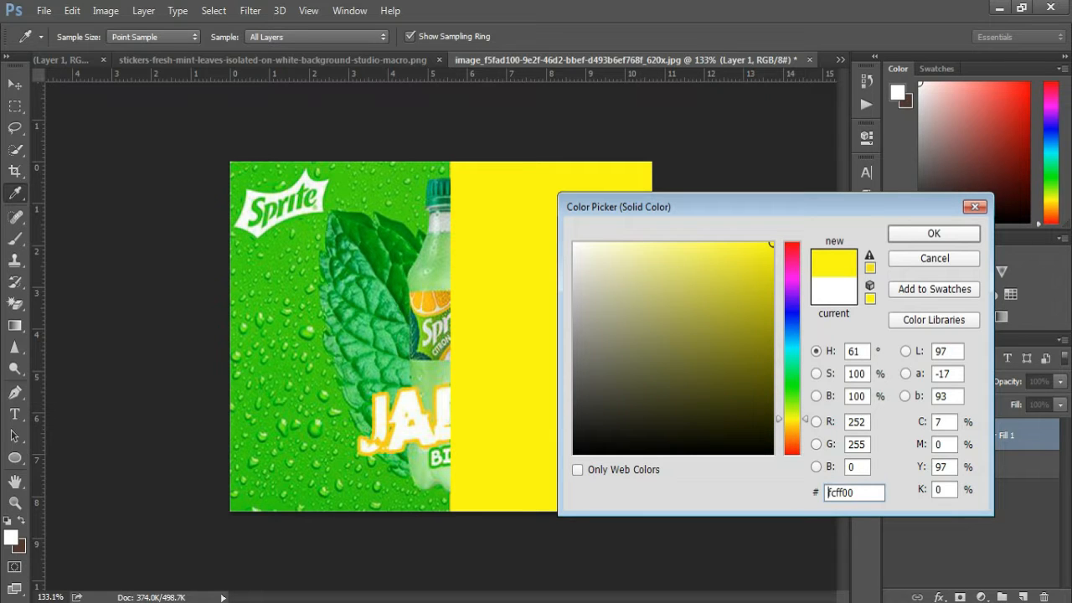
mouse_move(792, 419)
left_mouse_down()
mouse_move(792, 444)
mouse_move(792, 424)
left_mouse_up()
key("Return")
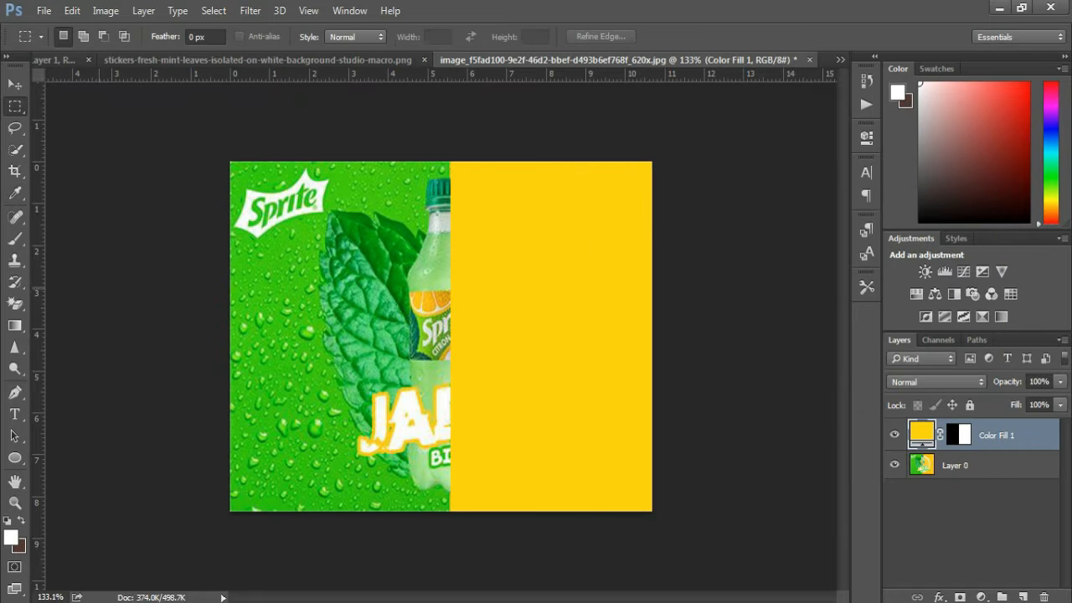
Step: Sample the poster's green background, marquee the green half, and cover it with a #39d000 Solid Color fill layer
left_click(15, 193)
left_click(281, 312)
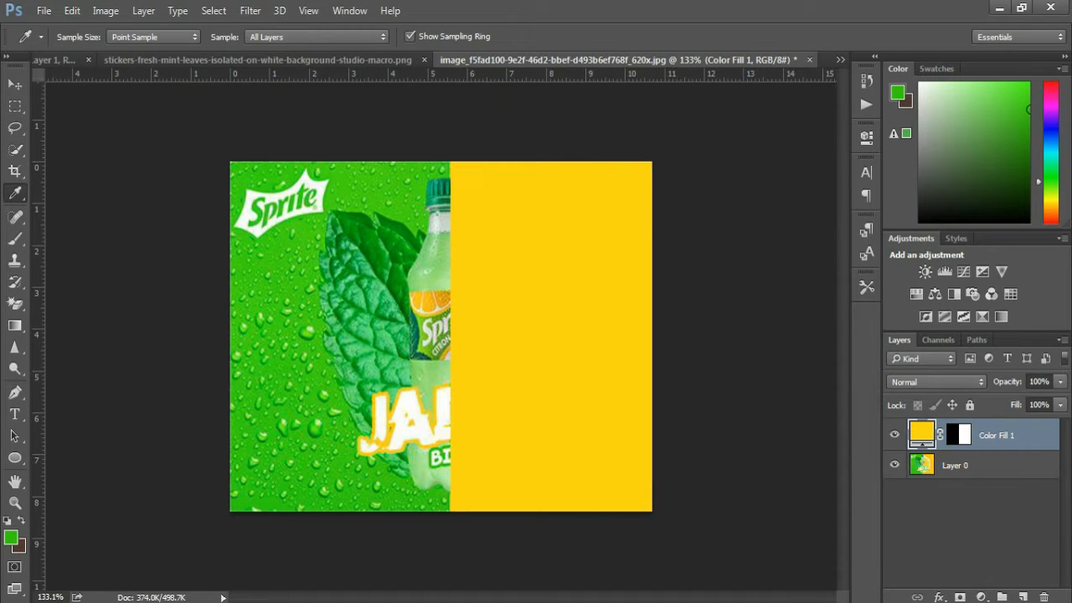
key("m")
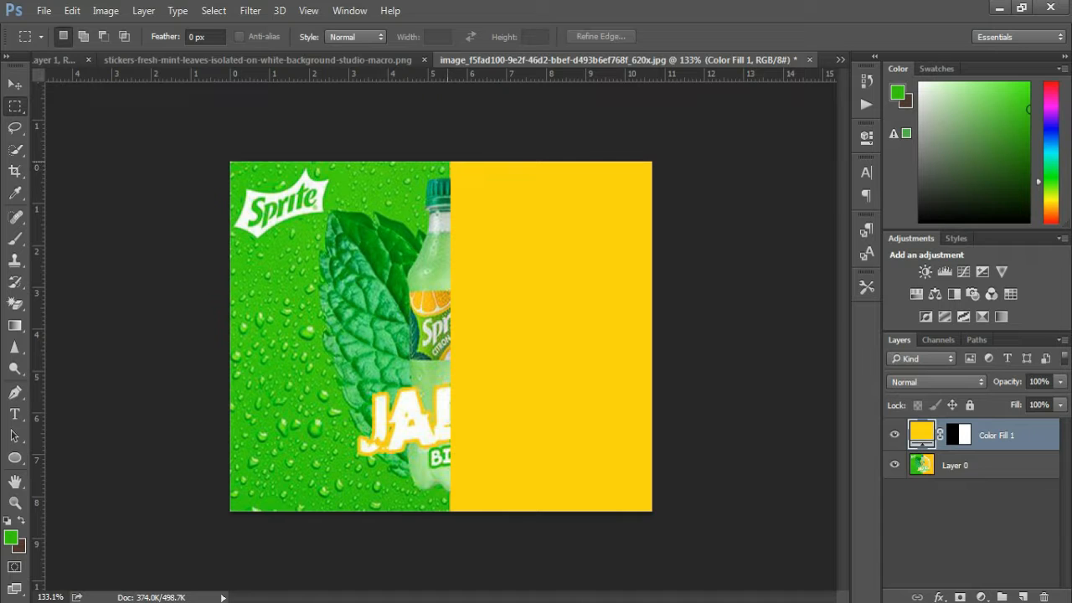
left_click_drag(231, 161, 449, 511)
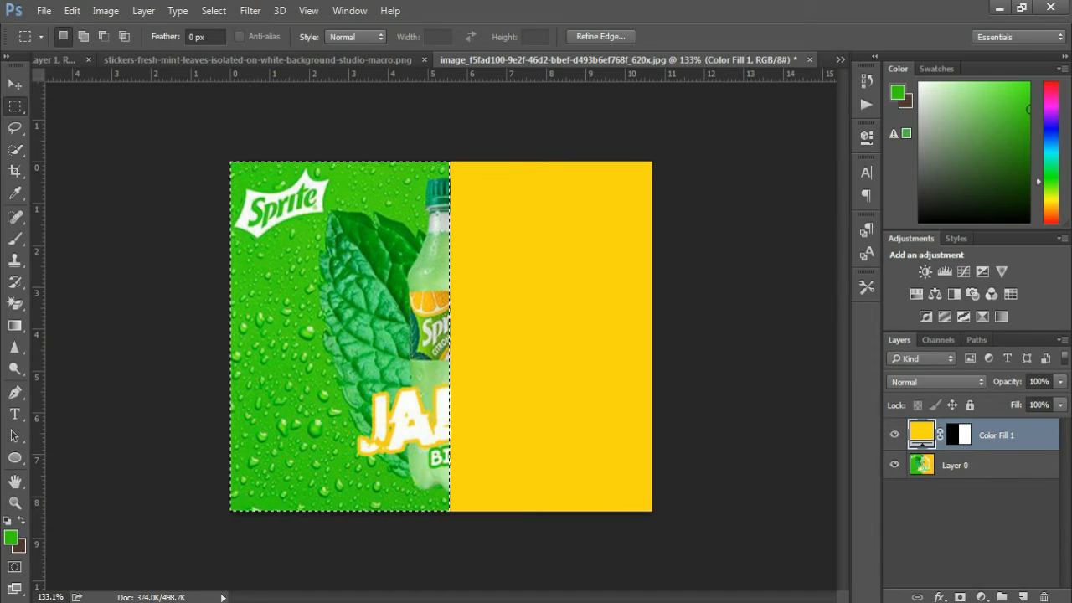
left_click(982, 597)
left_click(980, 424)
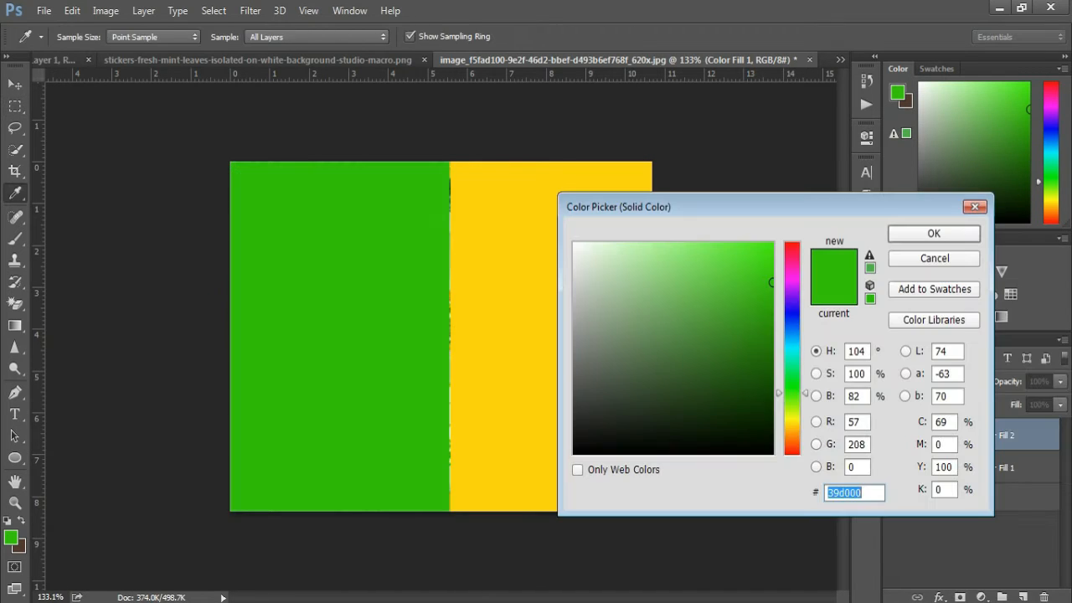
key("Return")
Step: Widen the green fill slightly with Free Transform so it meets the yellow fill, and turn off the transform controls display
key("v")
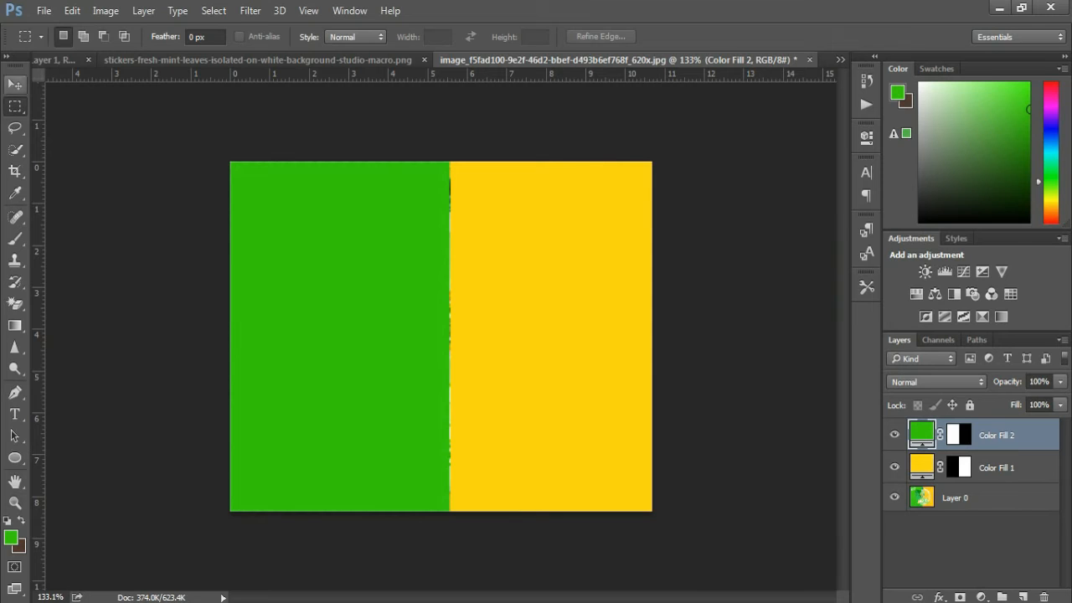
key("ctrl+t")
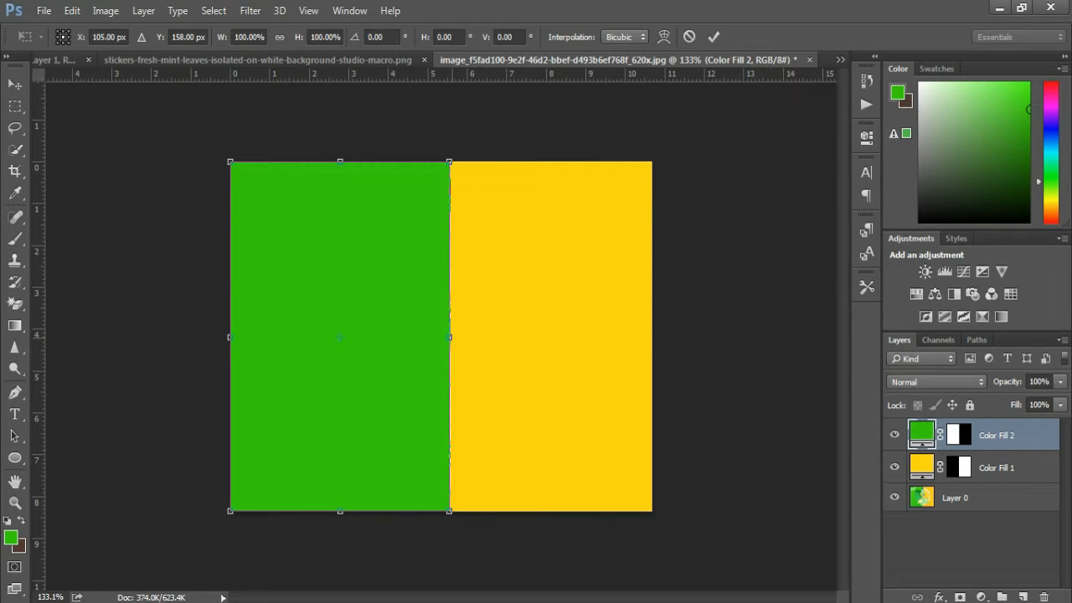
left_click_drag(450, 337, 452, 337)
left_click(713, 37)
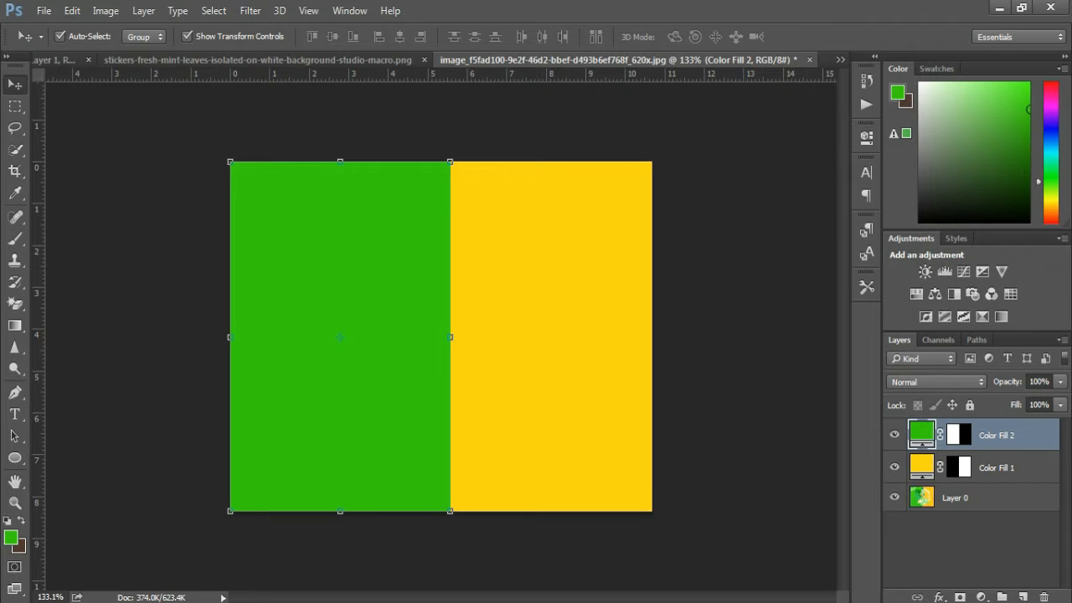
left_click(187, 36)
Step: Group the two color fill layers and toggle the group's visibility to compare it with the original poster
left_click(997, 468, "shift")
key("ctrl+g")
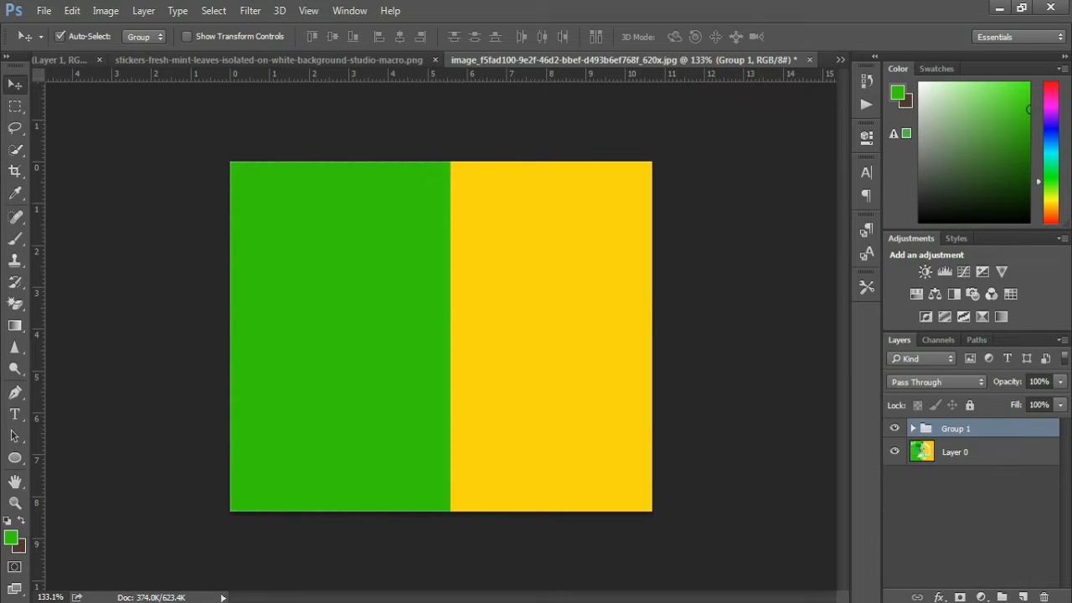
key("ctrl+comma")
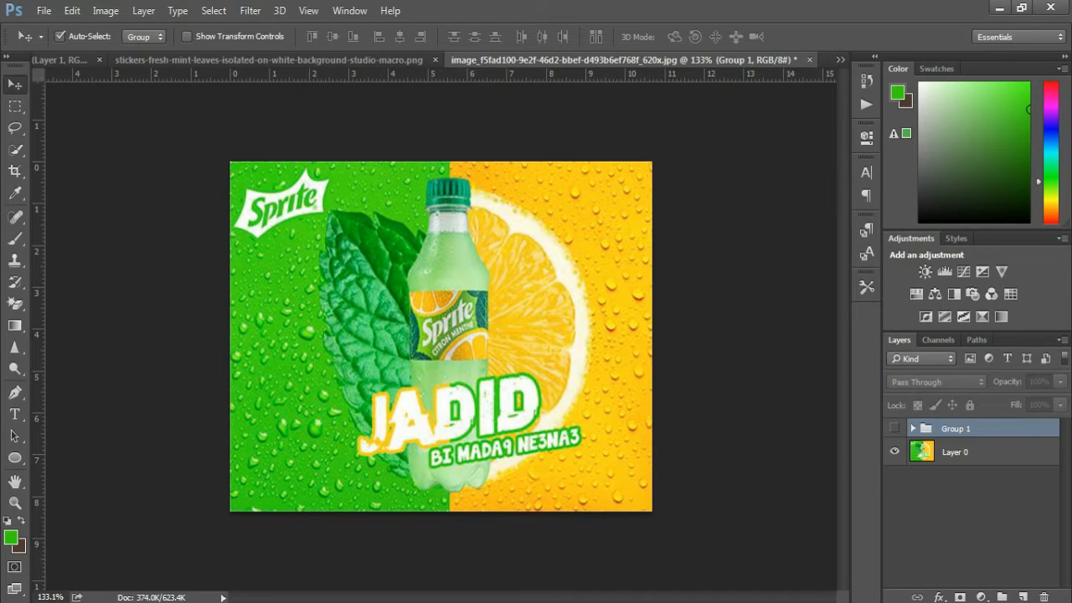
left_click(894, 428)
left_click(895, 428)
left_click(895, 428)
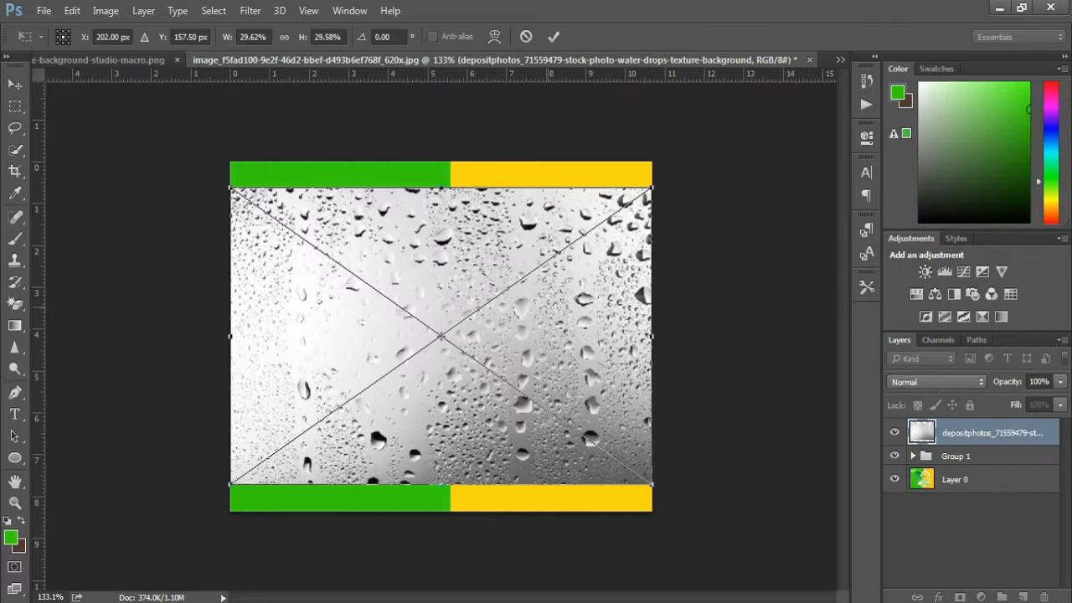
Step: Stretch the placed water-drops texture vertically to 34.75% height so it covers the whole canvas, and commit the placement
left_click_drag(441, 188, 441, 161)
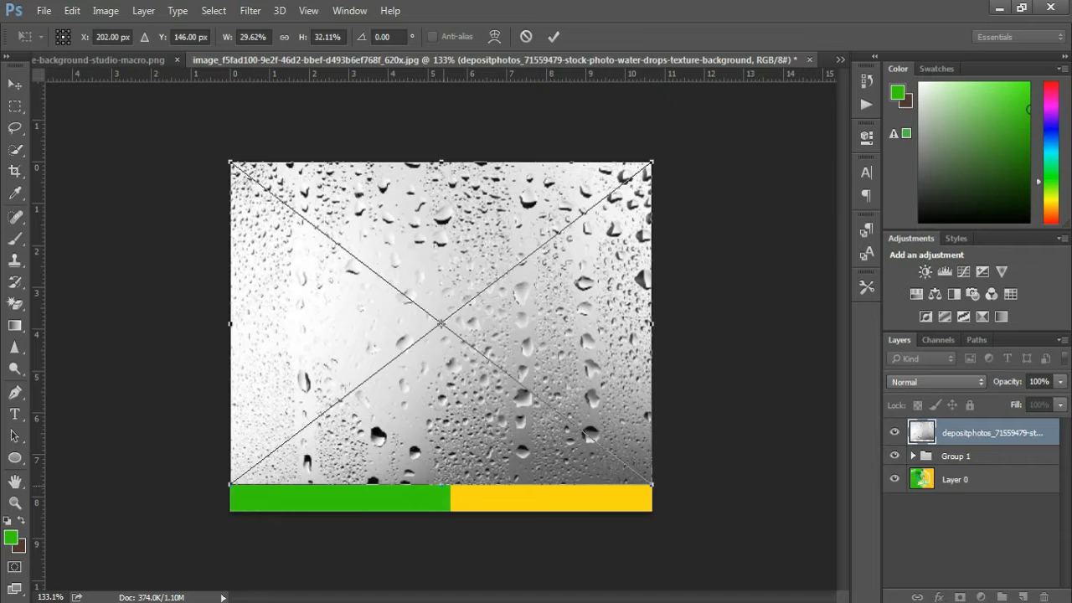
left_click_drag(441, 484, 440, 511)
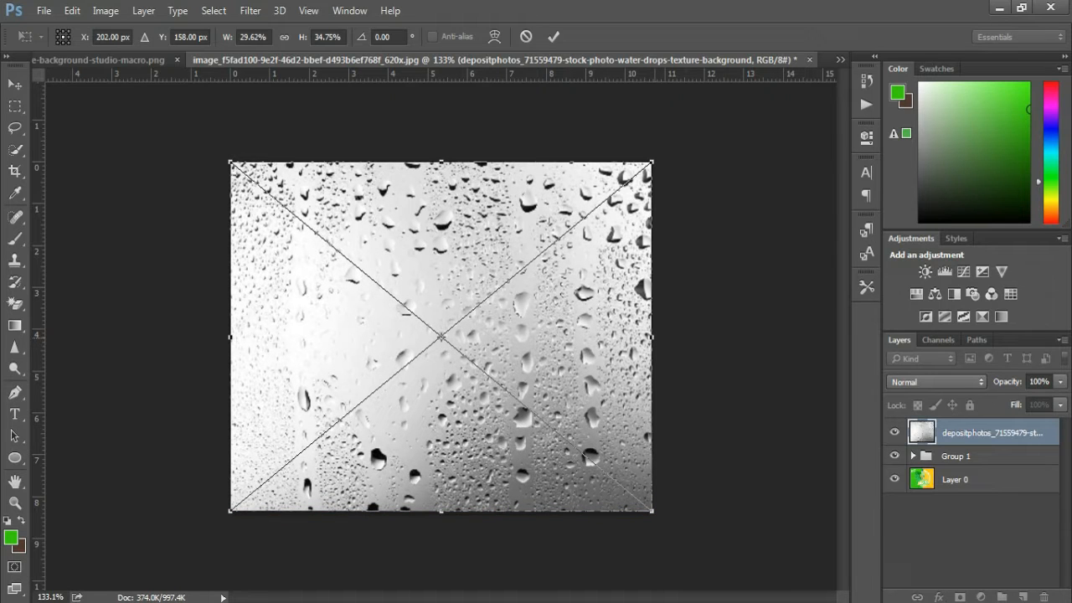
left_click(553, 36)
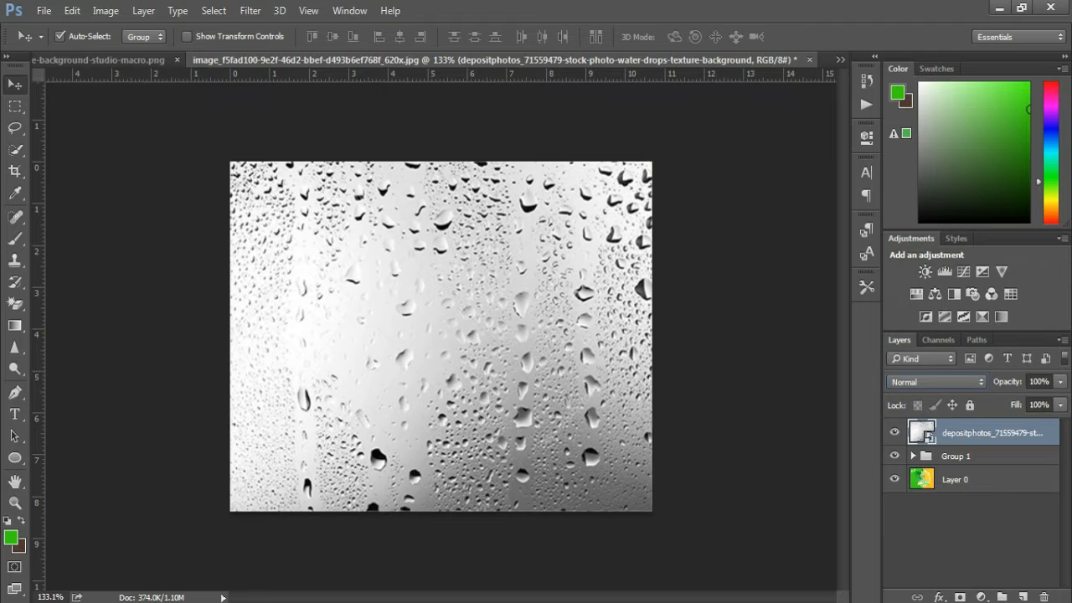
Step: Set the water-drops layer to the Multiply blend mode at 86% opacity
key("m")
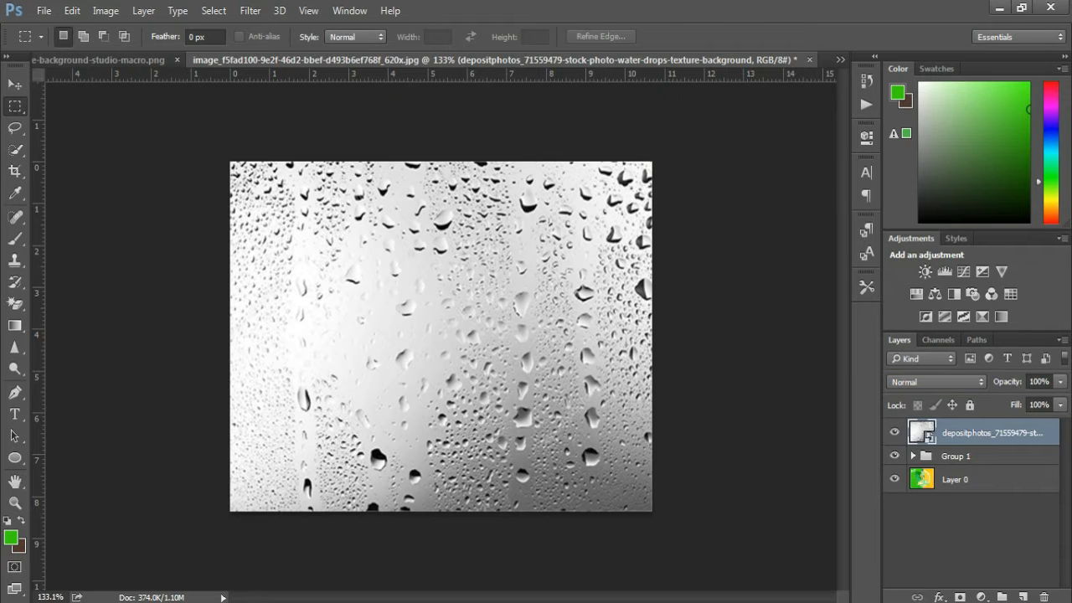
key("v")
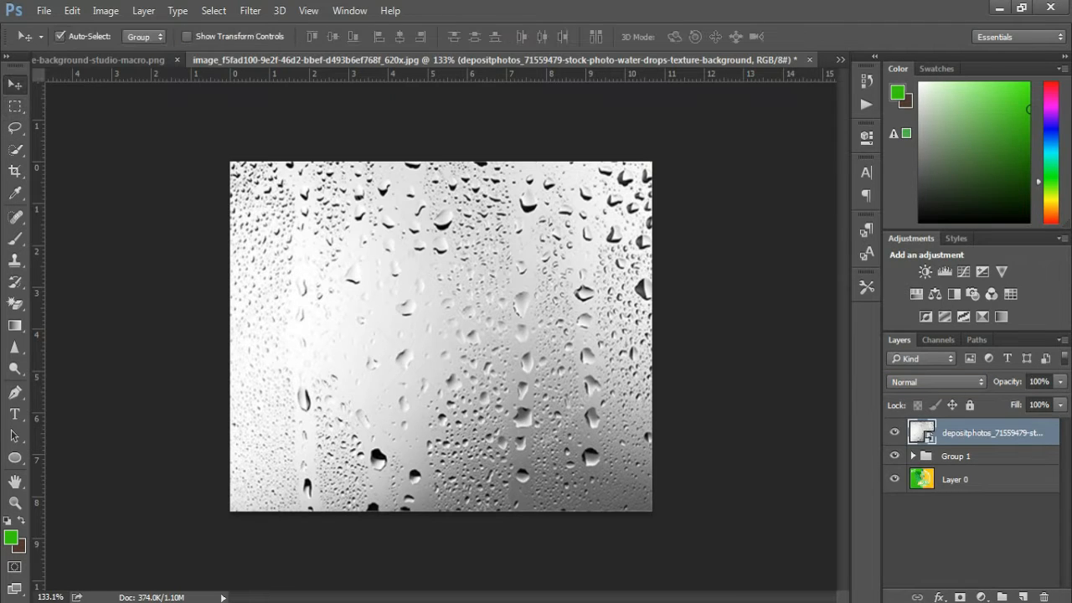
left_click(936, 382)
left_click(936, 382)
key("Down")
key("Down")
key("Down")
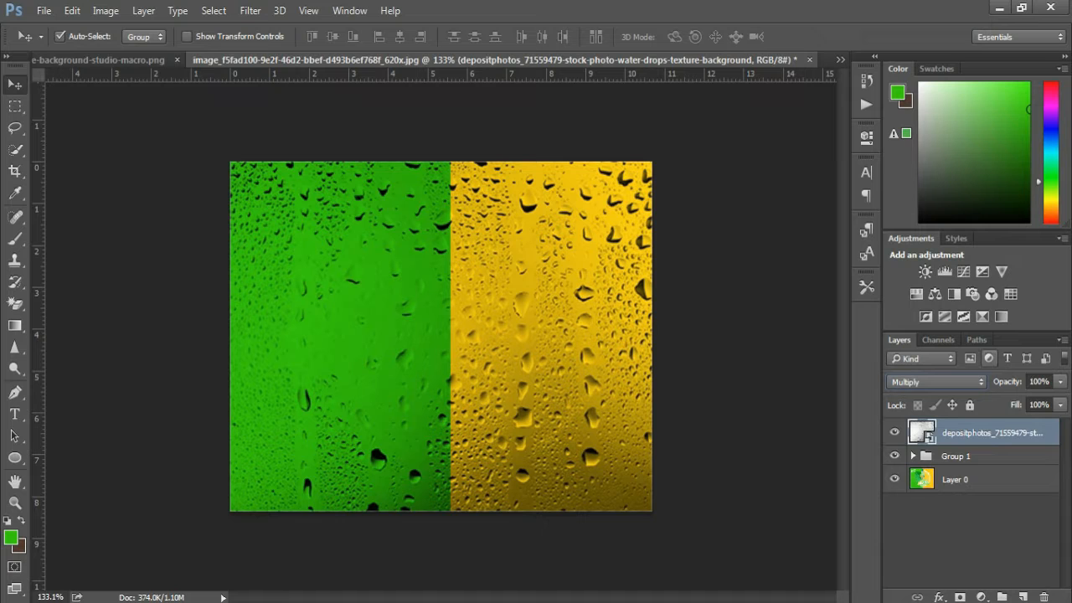
key("8")
key("7")
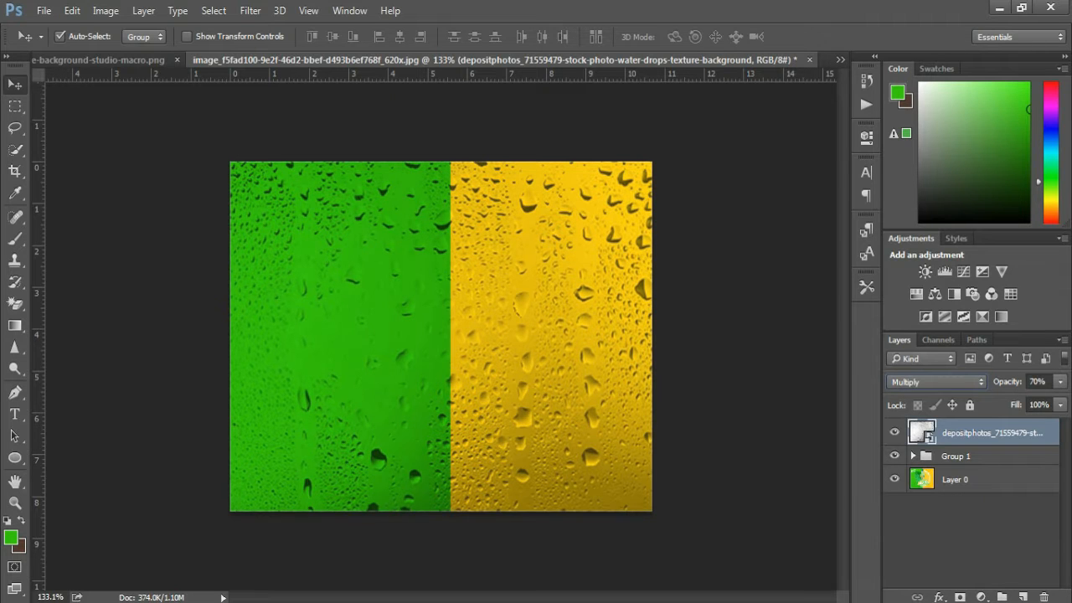
key("8")
key("6")
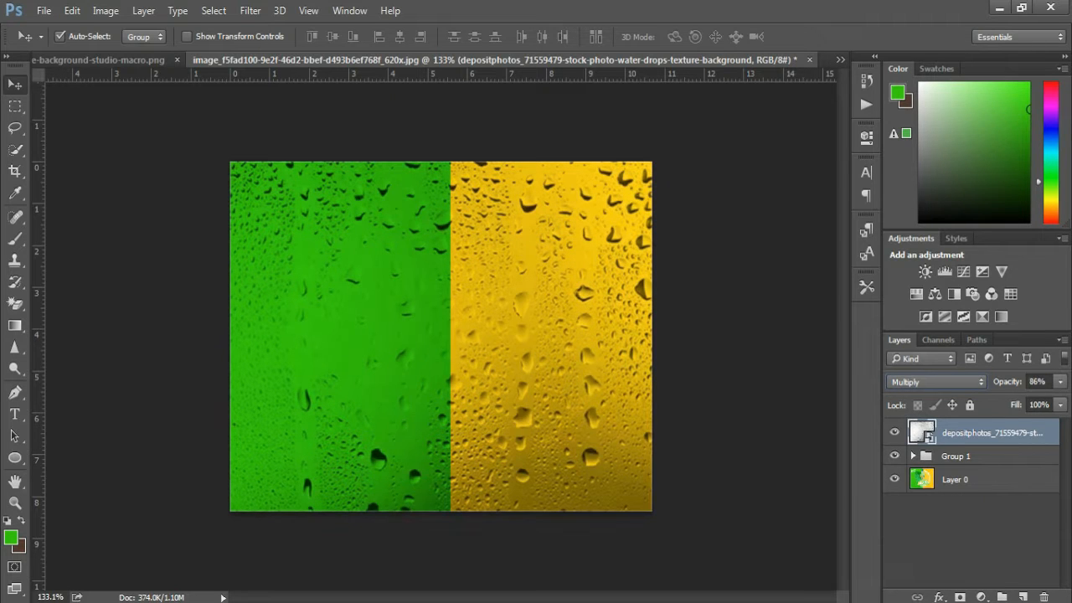
Step: Preview other blend modes on the water-drops layer, including Darker Color, Linear Dodge, Difference, Luminosity and Darken, and return it to Multiply
key("Down")
key("Down")
key("Down")
key("Down")
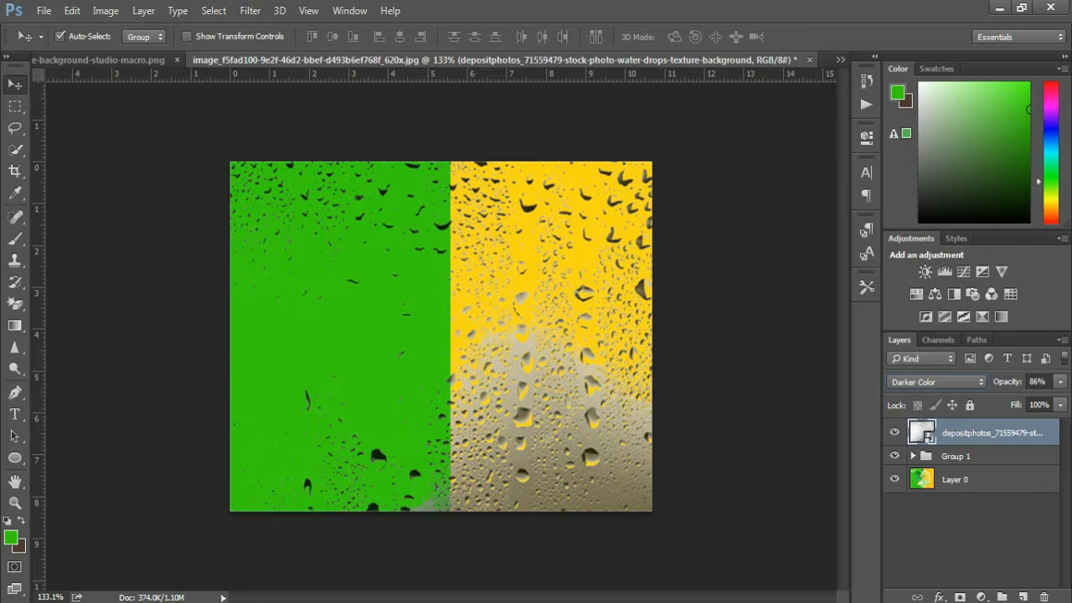
key("Down")
key("Down")
key("Down")
key("Down")
key("Down")
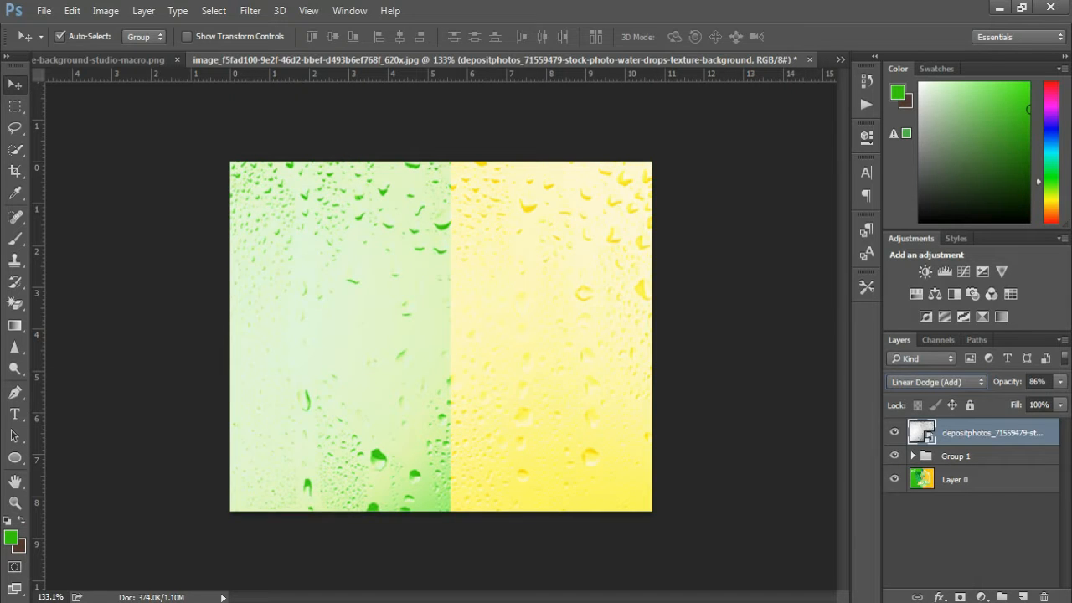
key("Down")
key("Down")
key("Down")
key("Down")
key("Down")
key("Down")
key("Down")
key("Down")
key("Down")
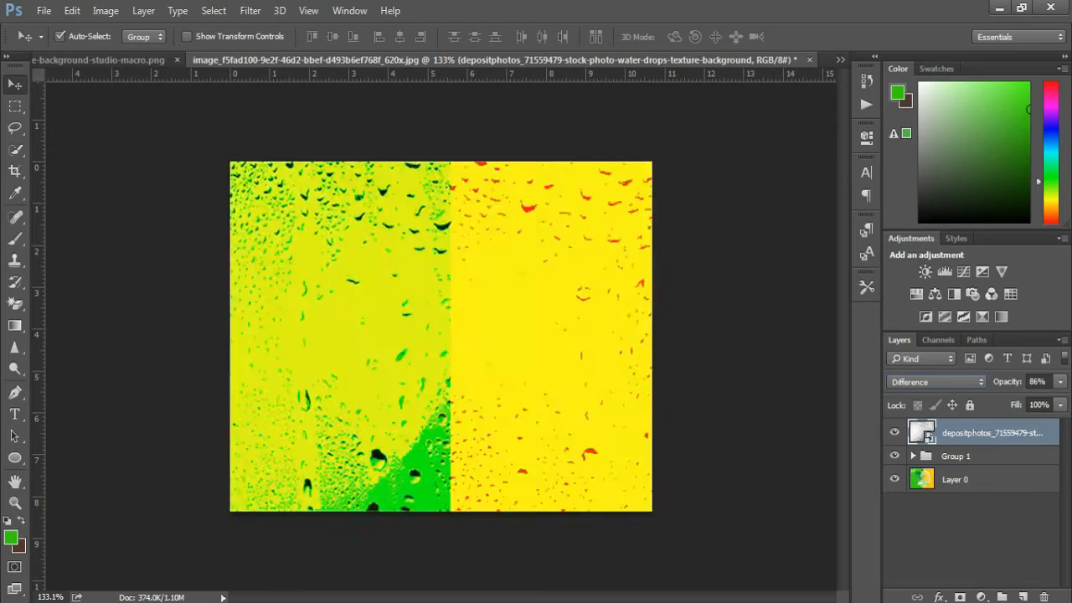
key("Down")
key("Down")
key("Down")
key("Down")
key("Down")
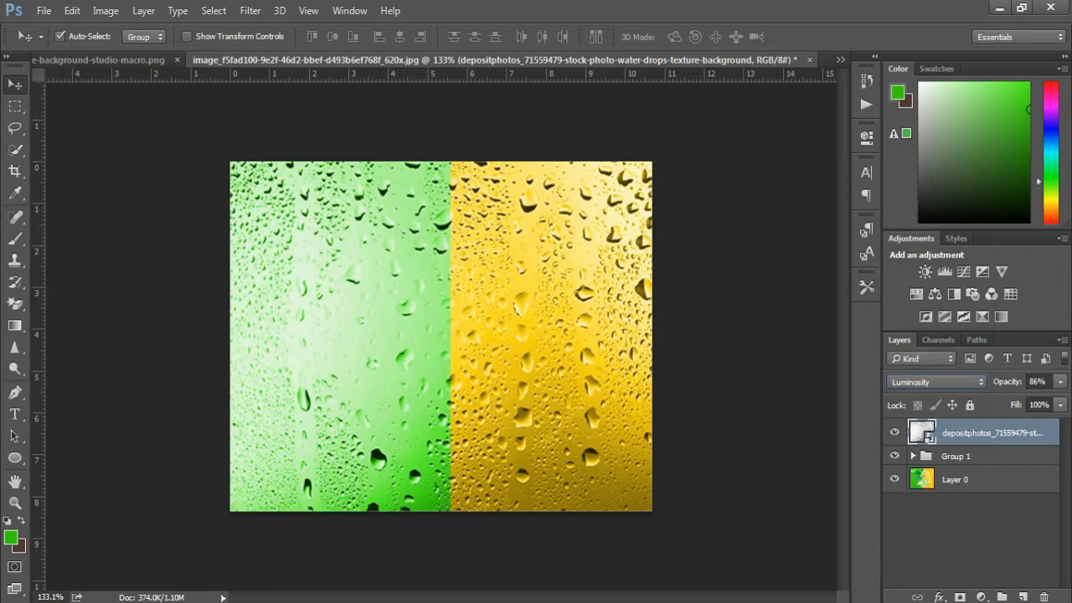
key("Up")
key("Up")
key("Up")
key("Up")
key("Up")
key("Up")
key("Up")
key("Up")
key("Up")
key("Up")
key("Up")
key("Up")
key("Up")
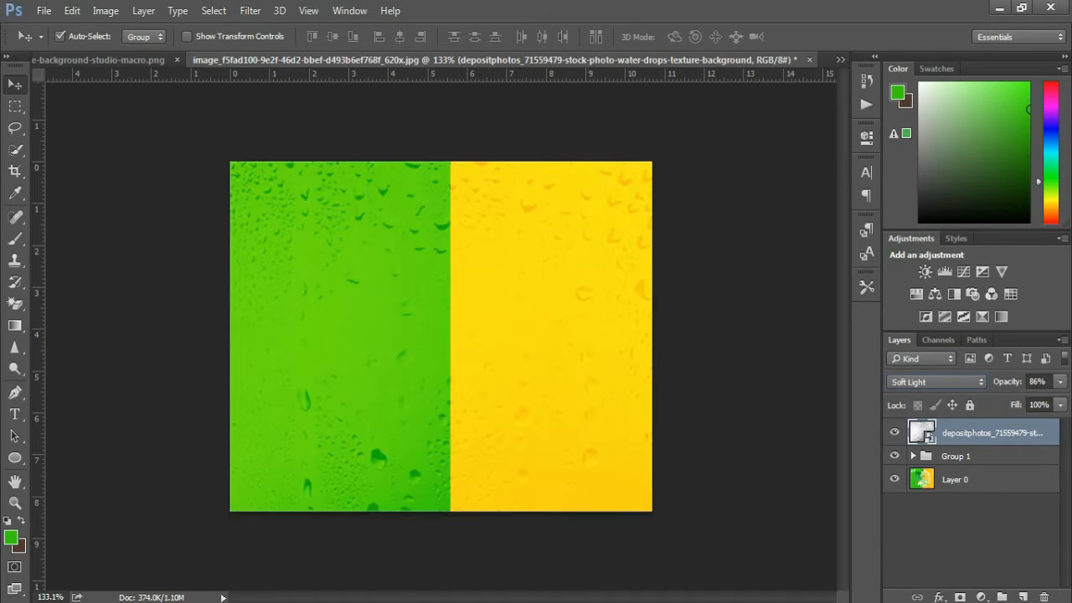
key("Up")
key("Up")
key("Up")
key("Up")
key("Up")
key("Up")
key("Up")
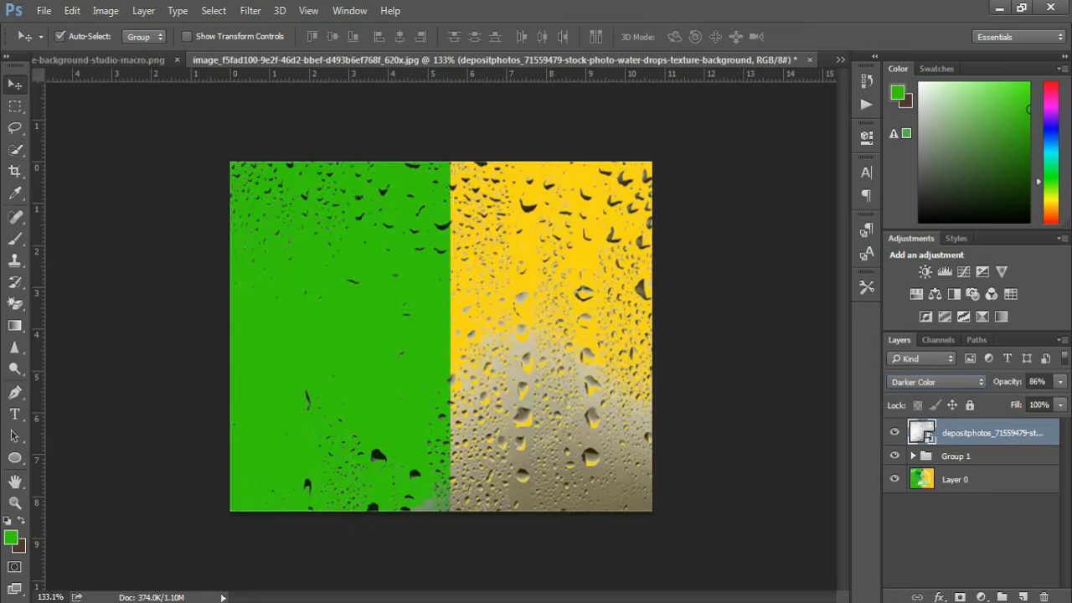
key("Up")
key("Up")
key("Down")
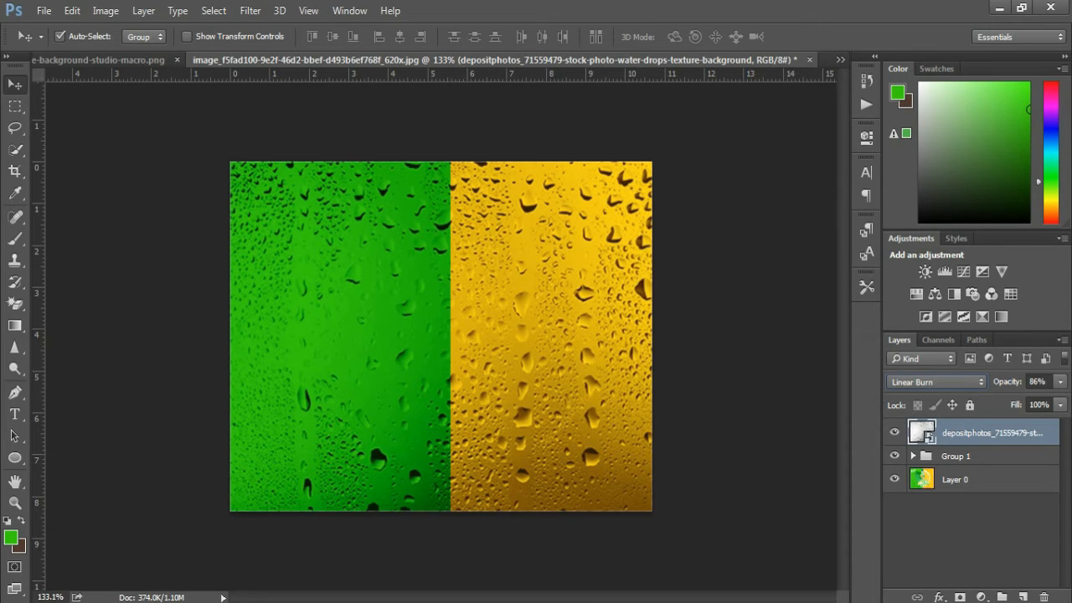
key("Up")
key("Up")
key("Up")
key("Up")
key("Up")
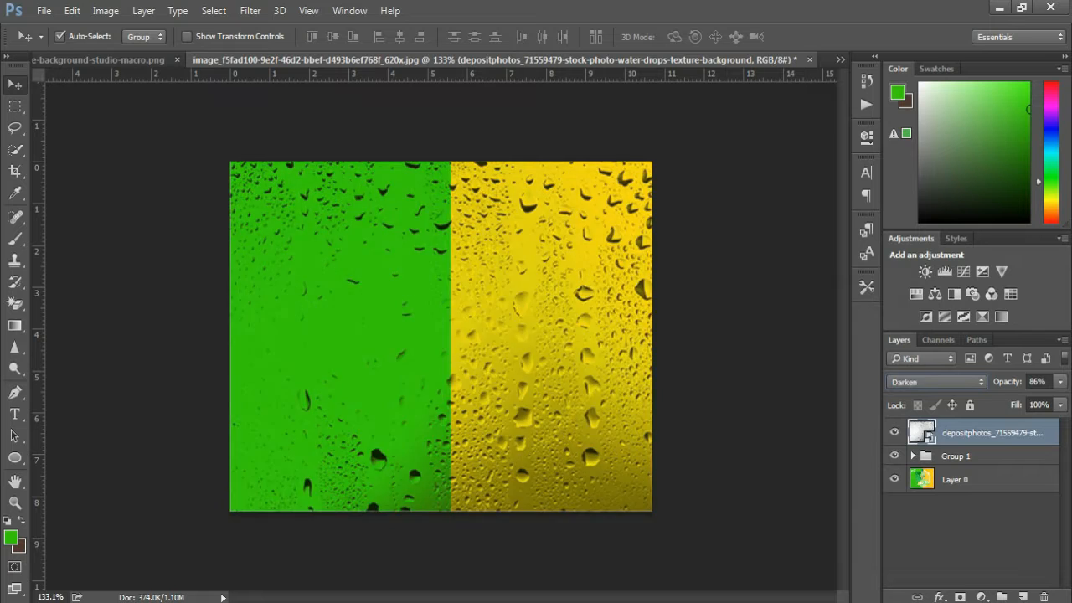
key("Down")
key("Down")
key("Down")
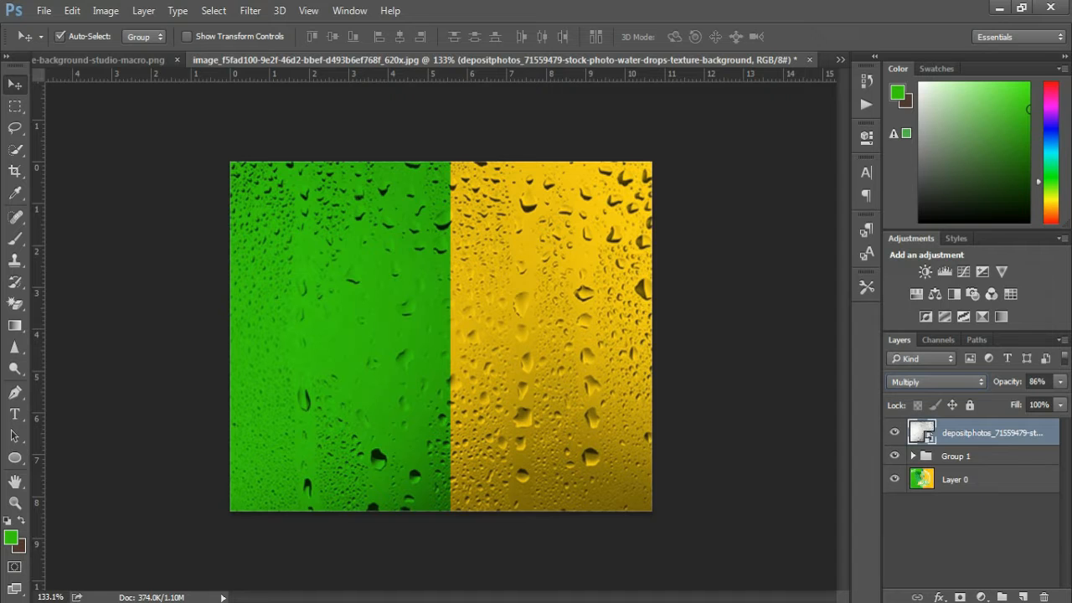
Step: Set the water-drops layer's fill to 82% and move the layer into Group 1 above the green color fill
mouse_move(1016, 405)
left_mouse_down()
mouse_move(1000, 405)
mouse_move(1013, 405)
left_mouse_up()
type("82")
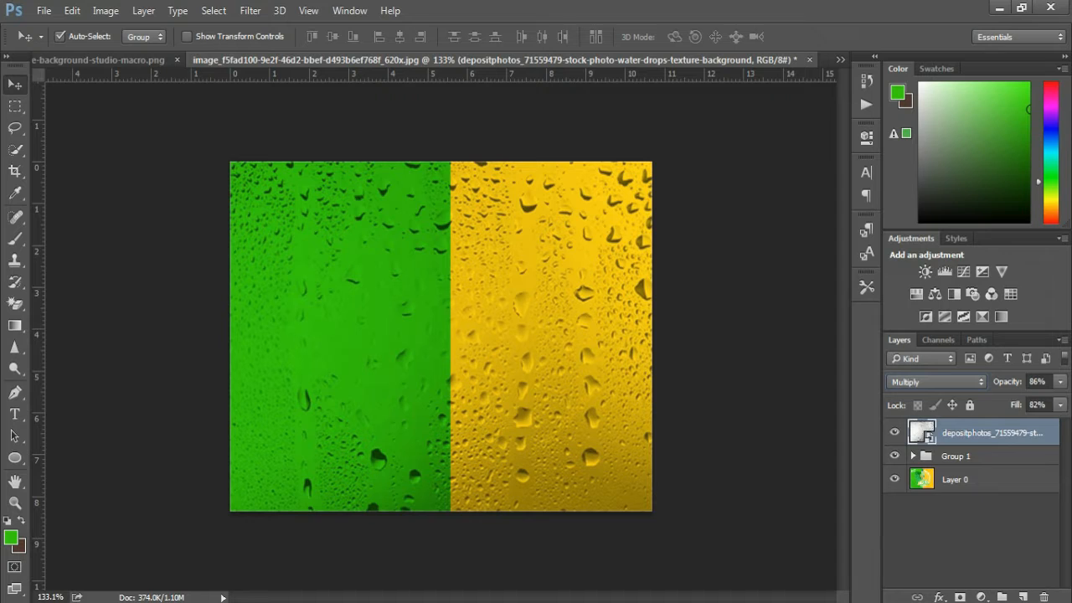
left_click(1037, 382)
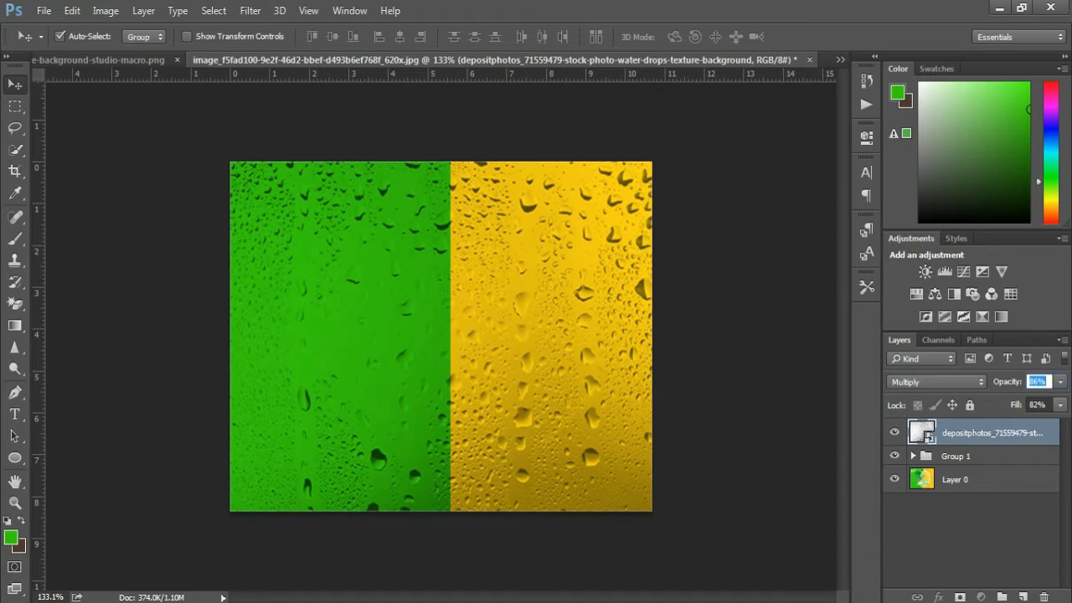
key("Delete")
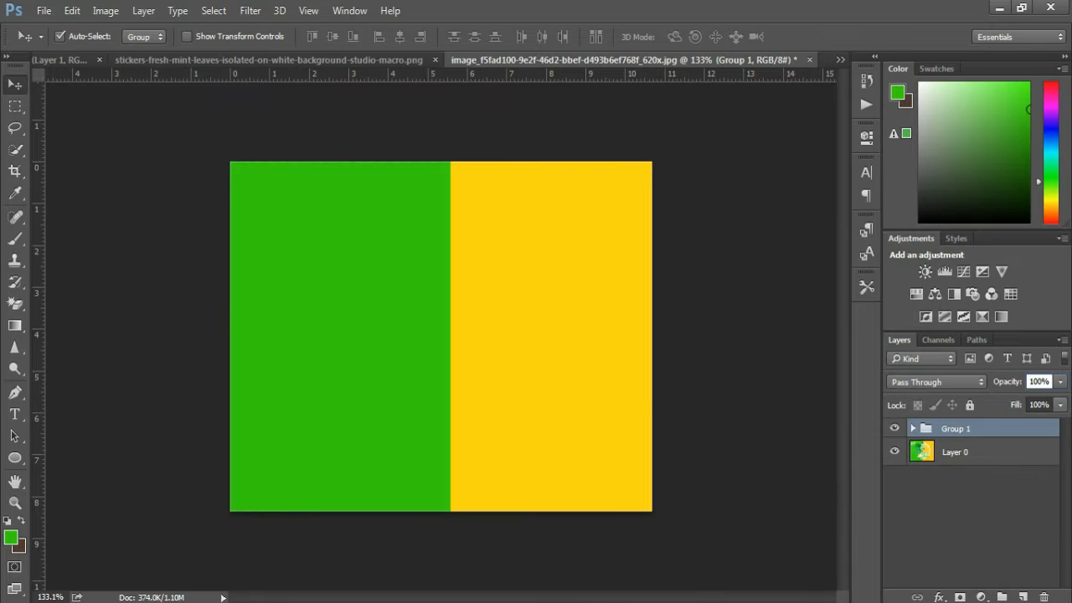
key("ctrl+z")
left_click_drag(997, 516, 997, 437)
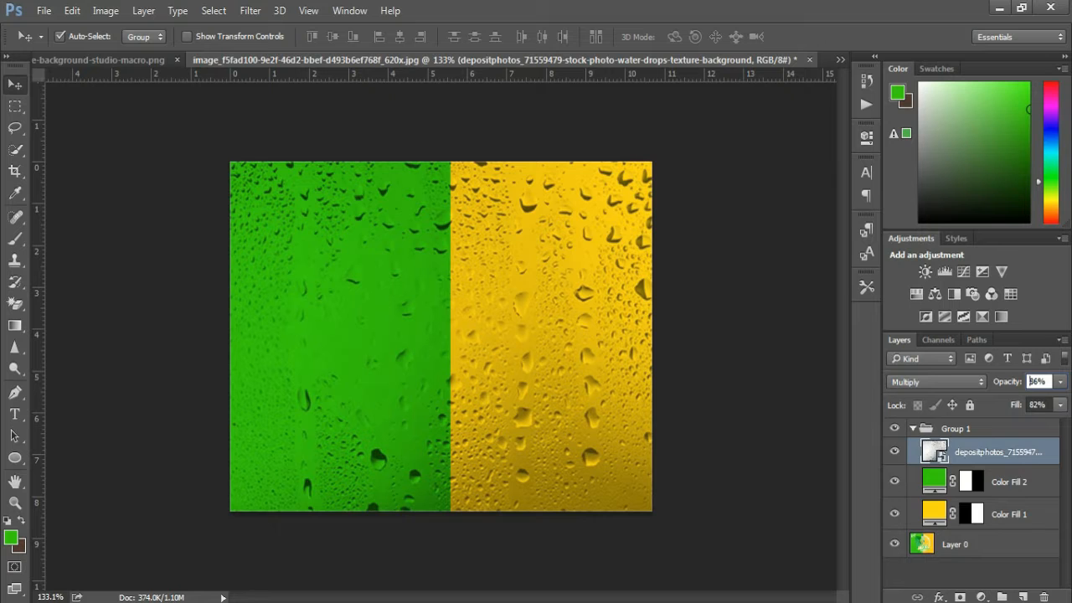
Step: Bring the cut-out lemon slice from the citron image into the poster as a new layer above Group 1
key("ctrl+shift+Tab")
key("ctrl+shift+Tab")
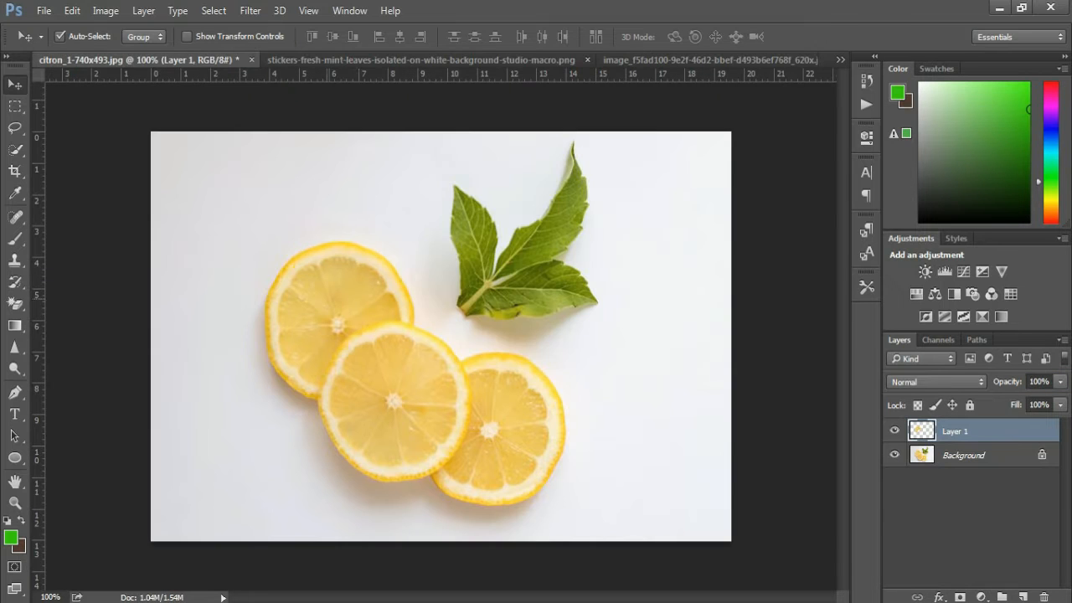
key("ctrl+shift+Tab")
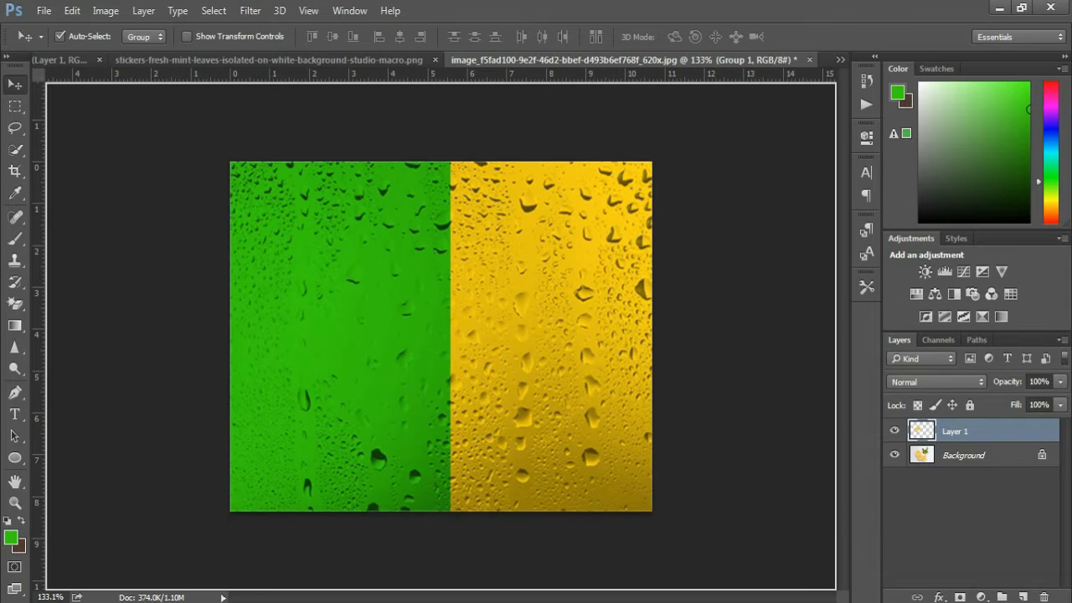
key("ctrl+v")
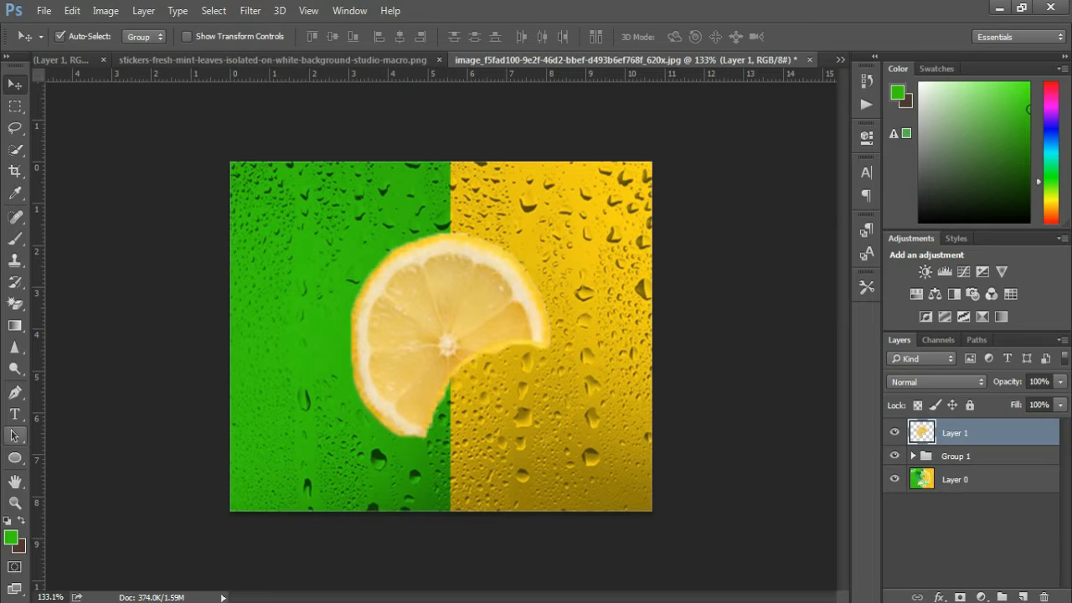
Step: Try to cut the lemon slice in half along a straight diagonal with the Eraser tool at 66% opacity
left_click(14, 304)
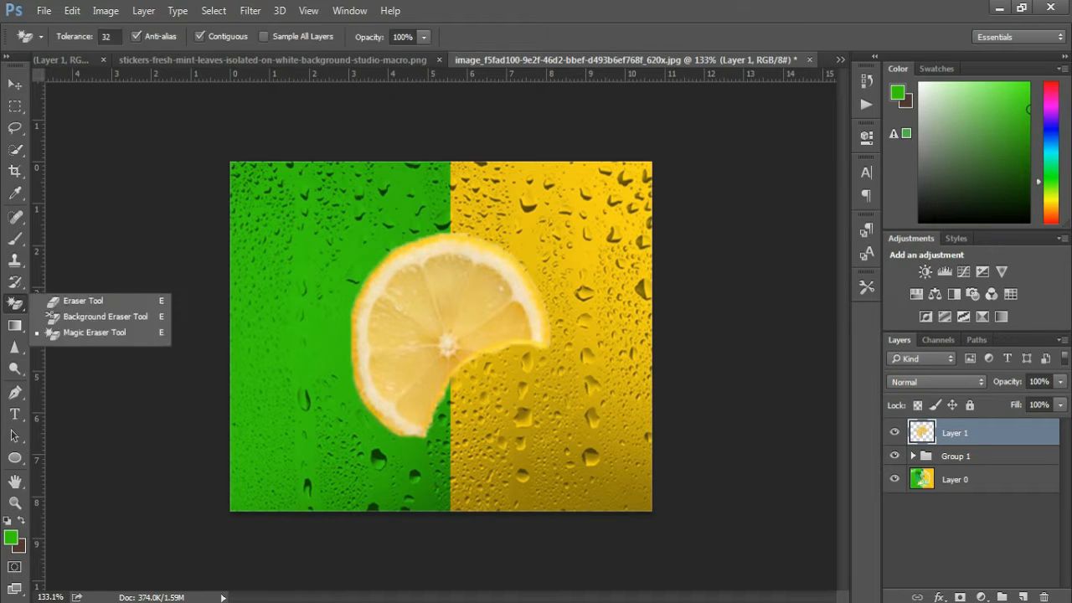
key("shift+e")
left_click(366, 422)
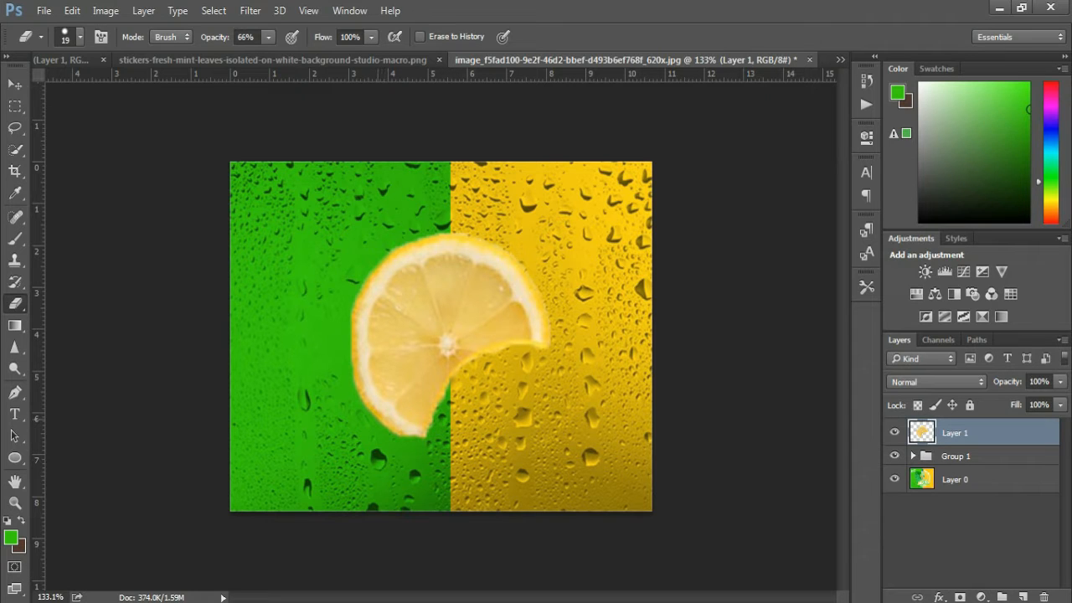
left_click(379, 415)
left_click(536, 303, "shift")
mouse_move(539, 312)
left_mouse_down()
mouse_move(541, 326)
mouse_move(497, 347)
left_mouse_up()
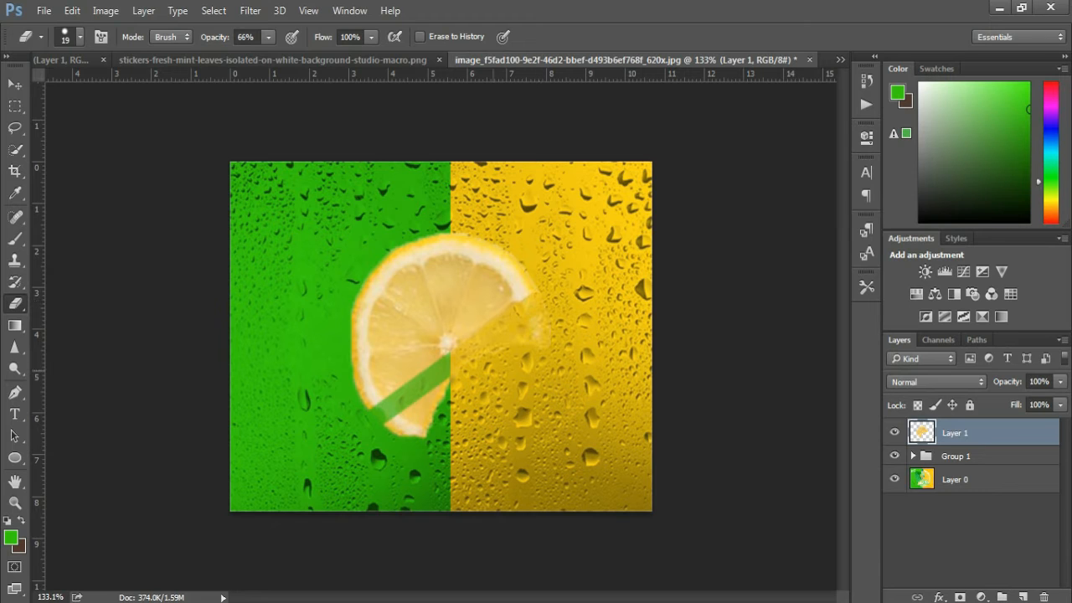
mouse_move(448, 387)
left_mouse_down()
mouse_move(404, 429)
mouse_move(381, 387)
left_mouse_up()
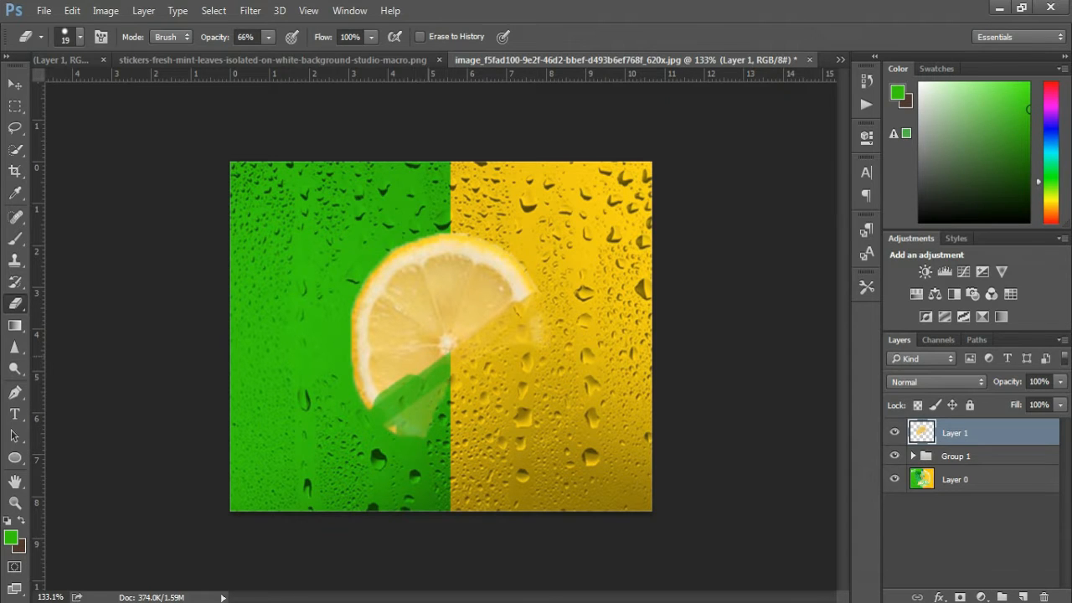
Step: Undo all the eraser strokes on the lemon slice
key("ctrl+z")
key("ctrl+z")
key("ctrl+z")
key("ctrl+alt+z")
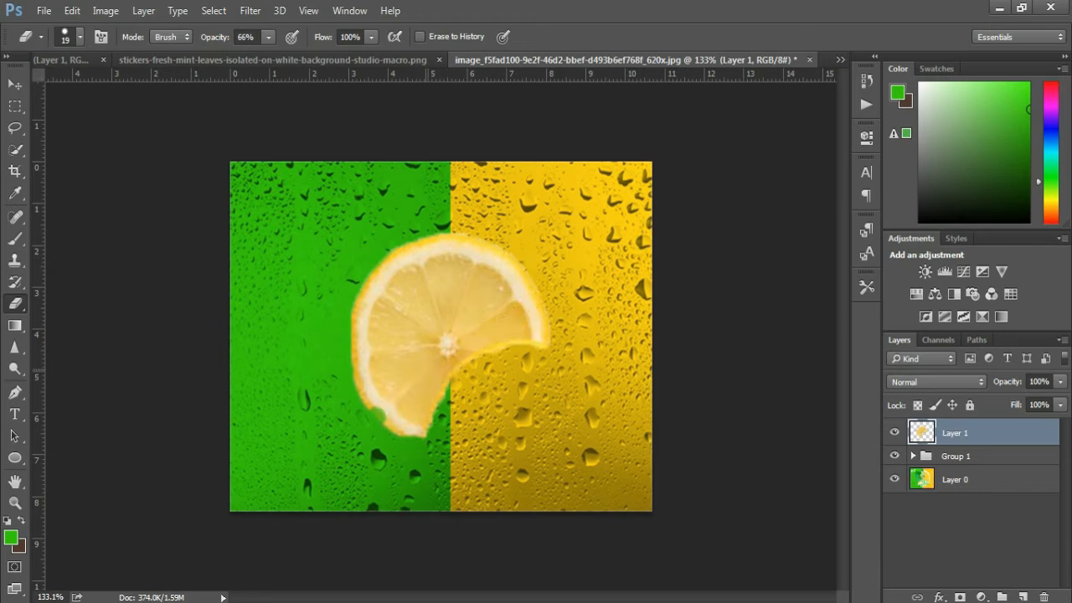
key("ctrl+alt+z")
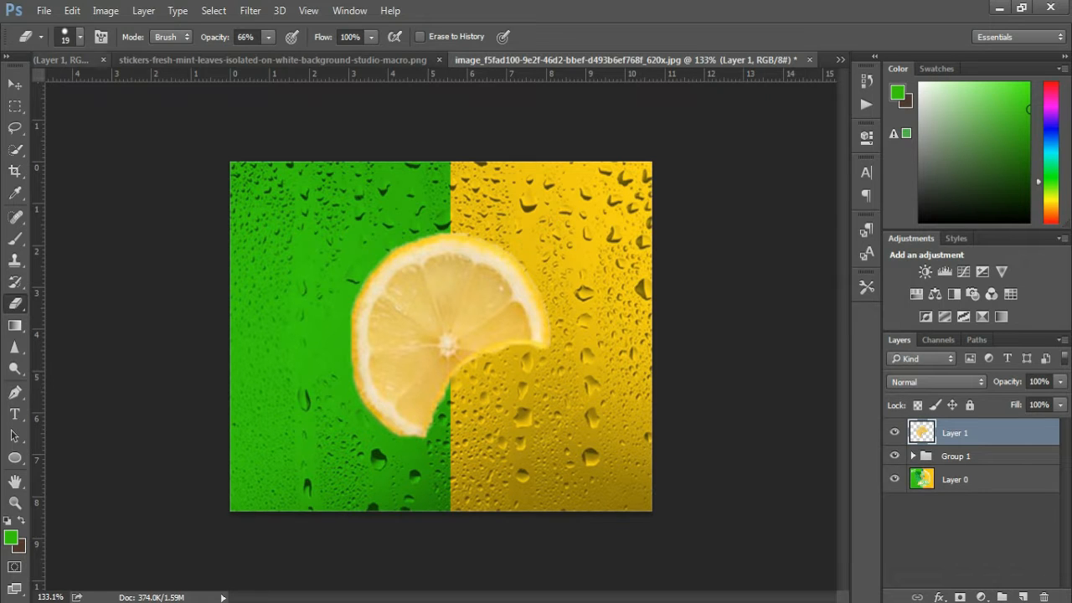
Step: Set the eraser opacity to 100% and erase the lower part of the lemon slice along a straight diagonal, leaving a half slice
left_click(80, 36)
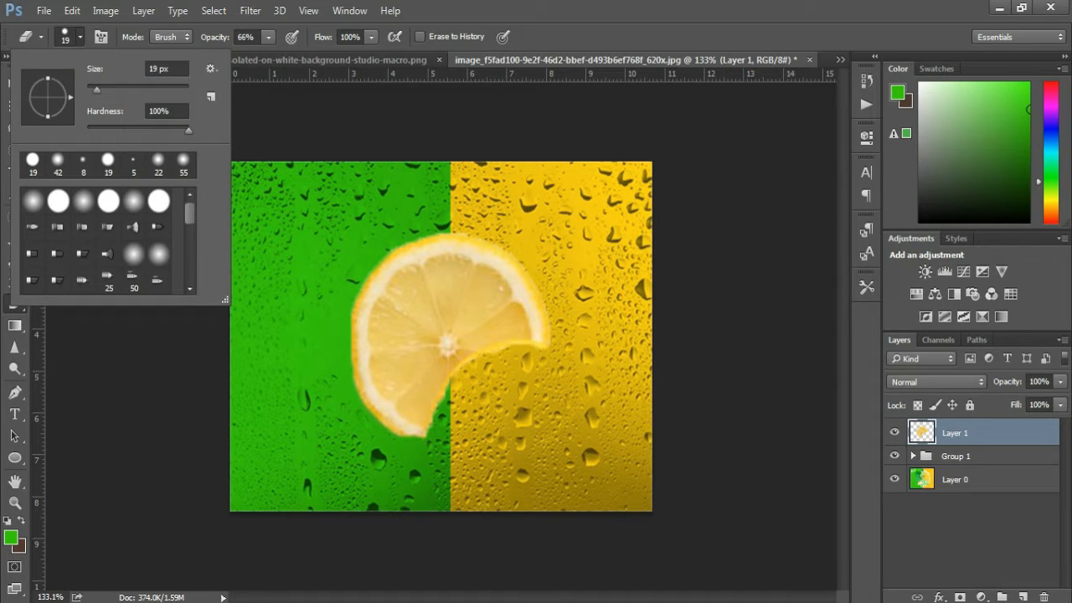
key("Return")
key("0")
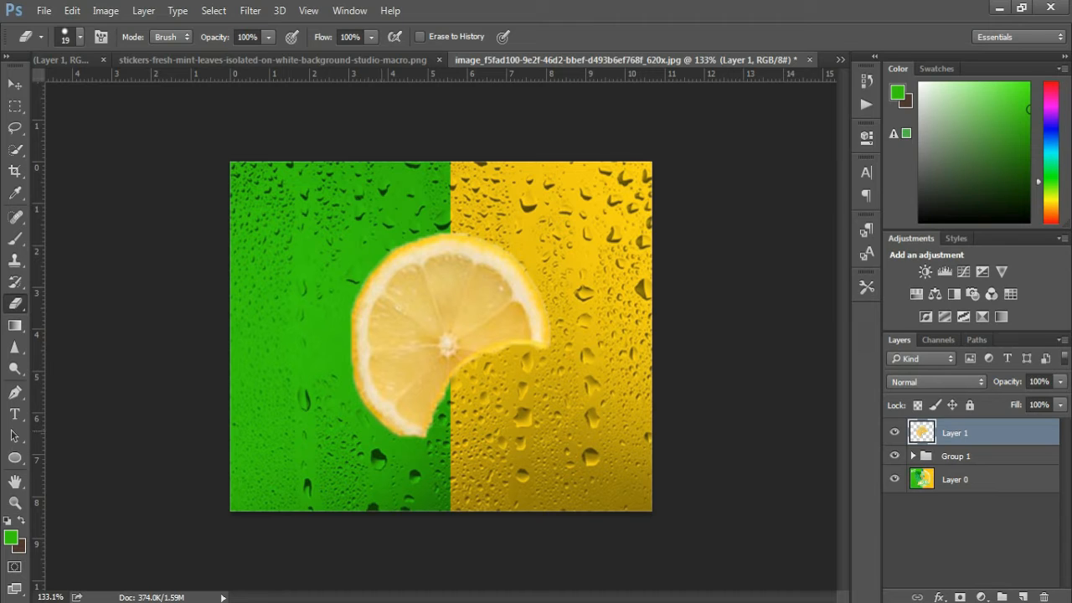
left_click_drag(380, 415, 370, 411)
left_click(536, 289, "shift")
mouse_move(502, 308)
left_mouse_down()
mouse_move(540, 328)
mouse_move(491, 346)
mouse_move(390, 431)
mouse_move(441, 377)
mouse_move(406, 435)
left_mouse_up()
Step: Rotate the half lemon slice about 126.5° so its cut edge is vertical and place it against the green and yellow split
key("v")
left_click_drag(442, 331, 460, 351)
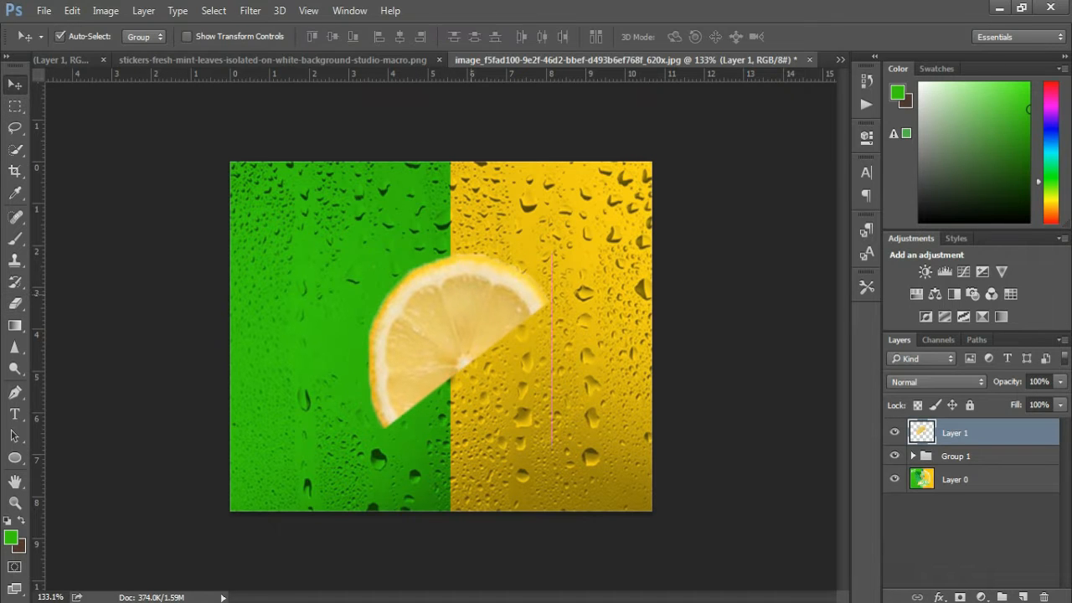
key("ctrl+t")
left_click_drag(356, 243, 608, 333)
left_click_drag(475, 526, 481, 524)
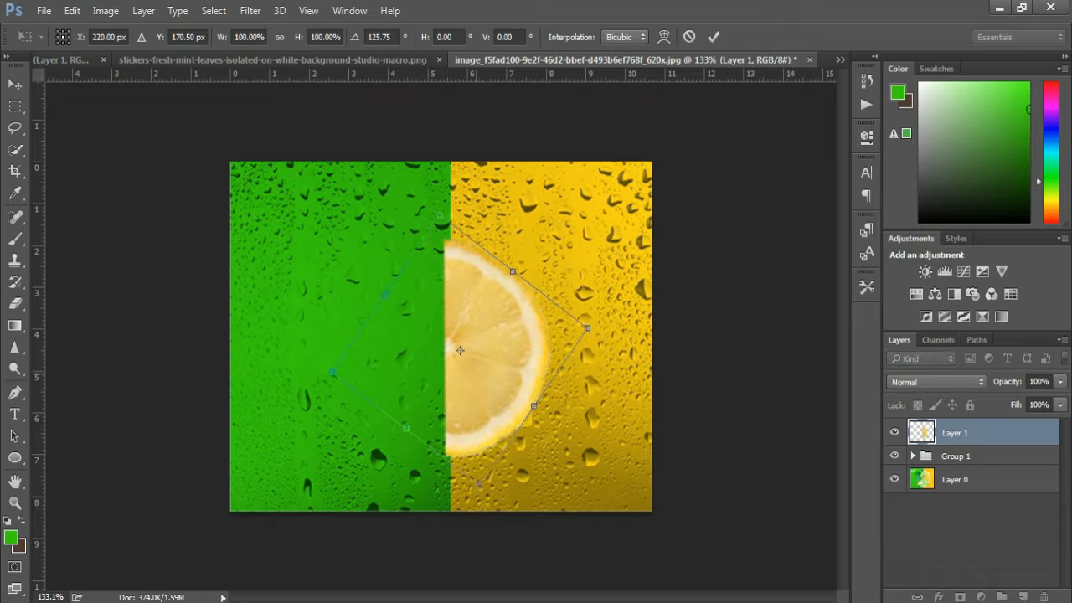
left_click_drag(485, 368, 494, 368)
left_click_drag(500, 505, 498, 505)
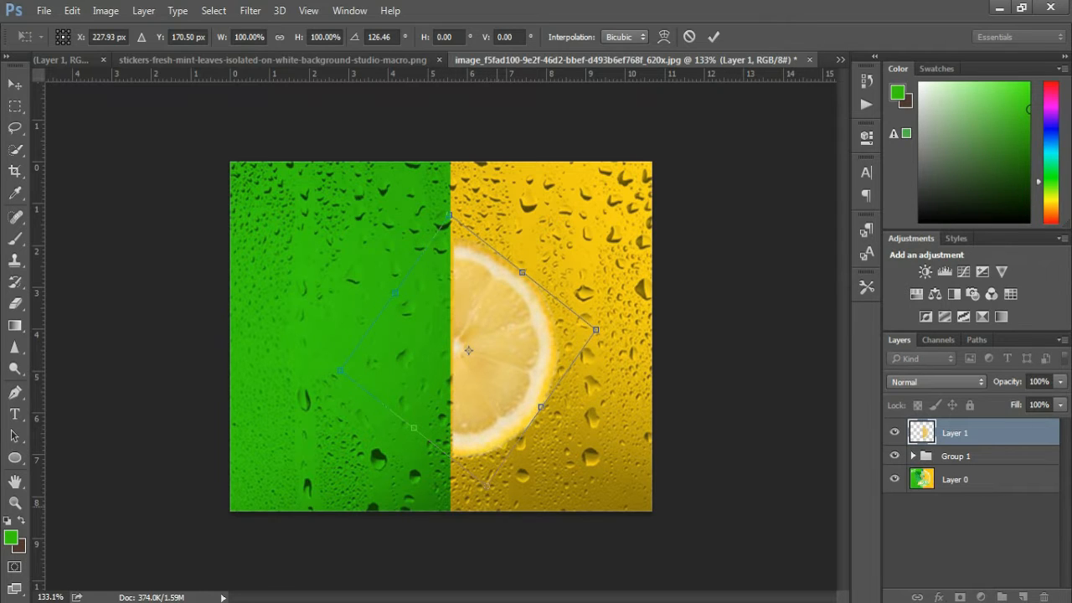
Step: Scale the half lemon slice proportionally to about 118%, keep its cut edge on the color split, and commit the transform
left_click_drag(468, 350, 463, 337)
left_click_drag(590, 315, 665, 304)
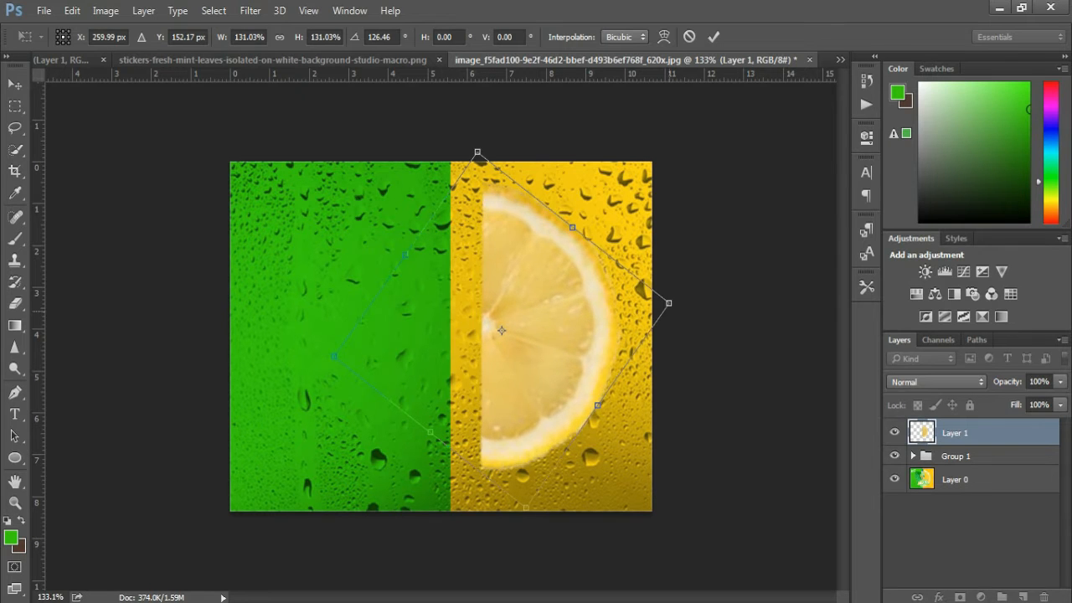
left_click_drag(553, 369, 519, 388)
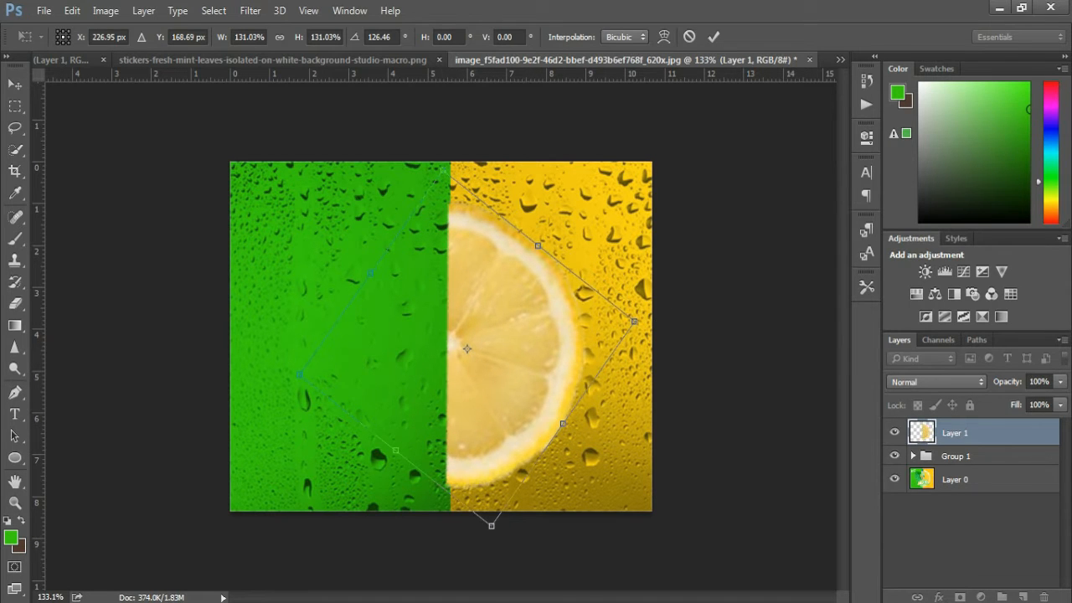
left_click_drag(634, 321, 612, 326)
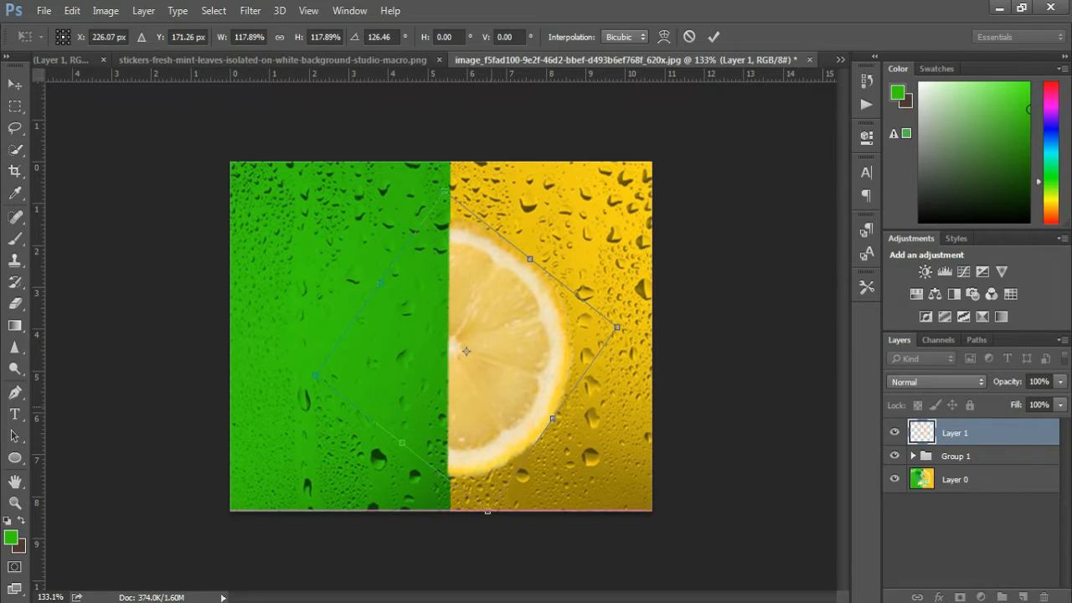
left_click(712, 36)
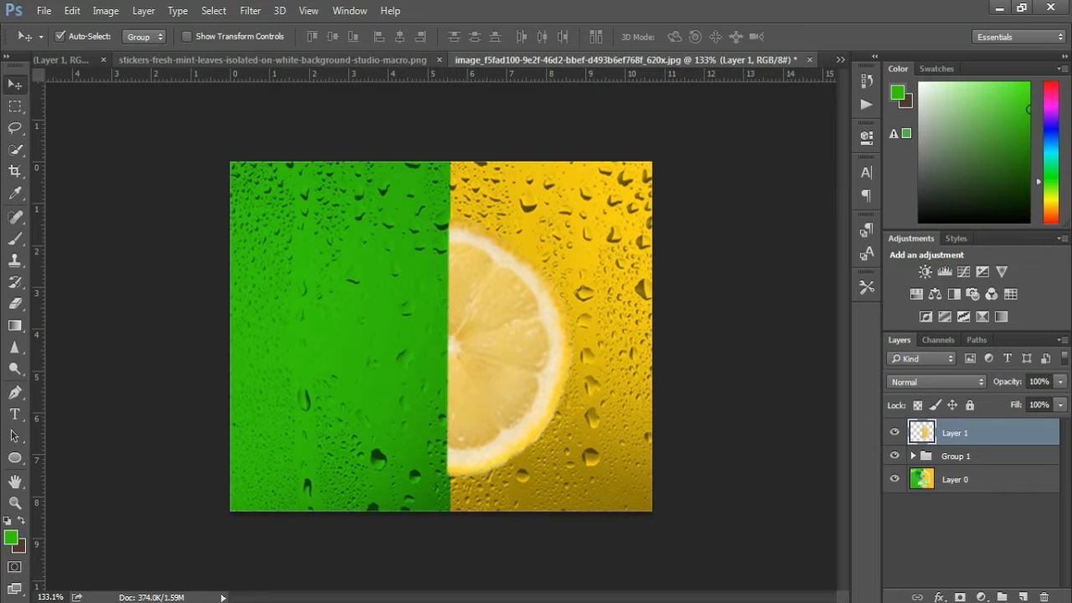
Step: Bring the mint leaf cutout into the poster, shifted up over the green half, and erase the stray white streak beside it
left_click(272, 60)
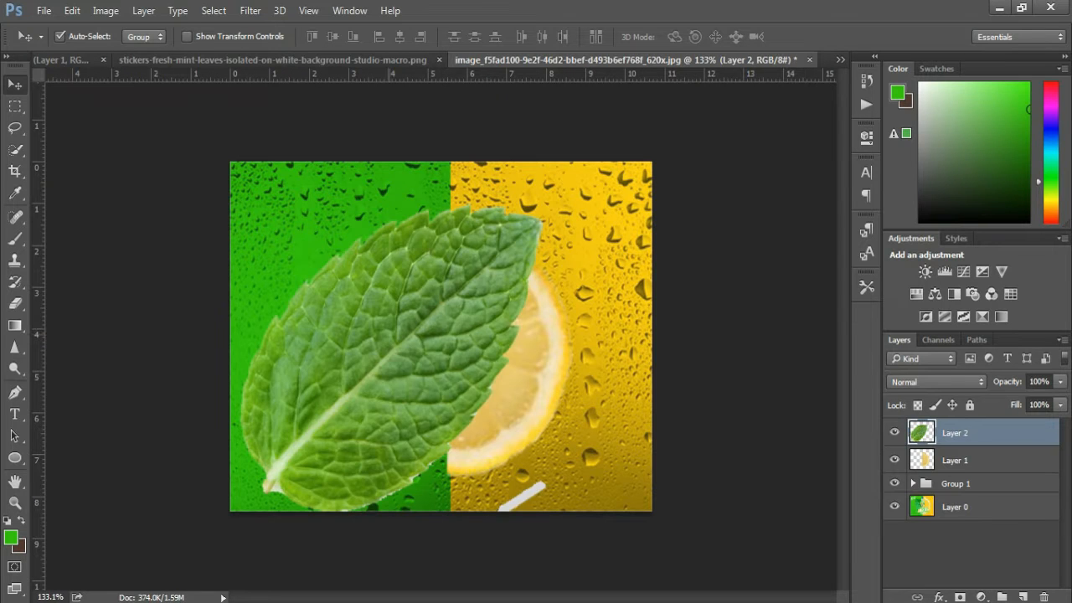
left_click_drag(407, 335, 383, 275)
key("e")
left_click_drag(533, 399, 489, 434)
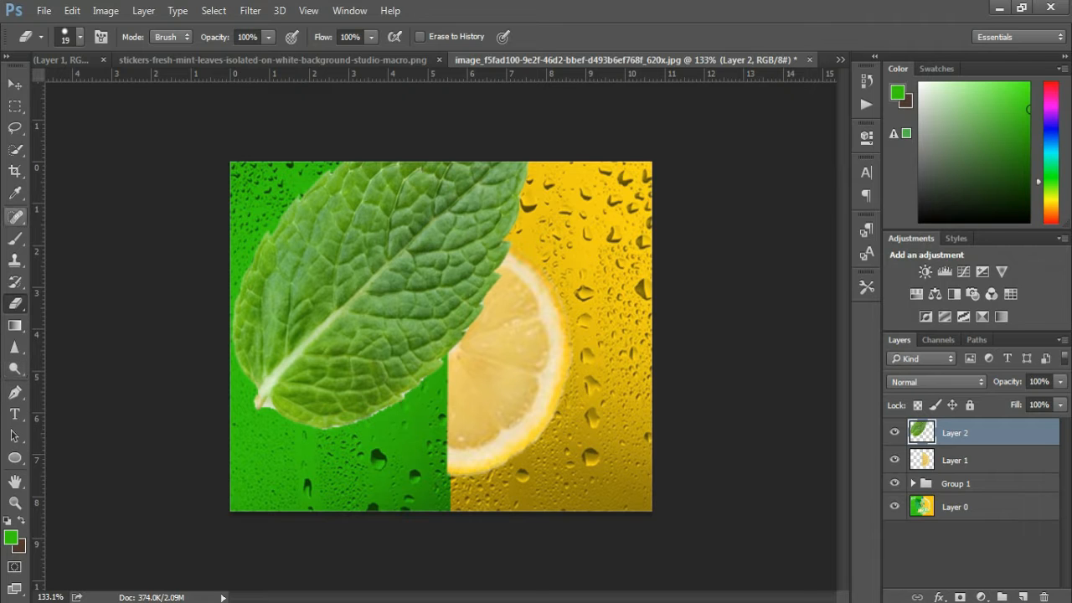
Step: Blur the jagged lower edge of the mint leaf with the Blur tool at brush size 4 and 100% strength
left_click(15, 367)
left_click(15, 347)
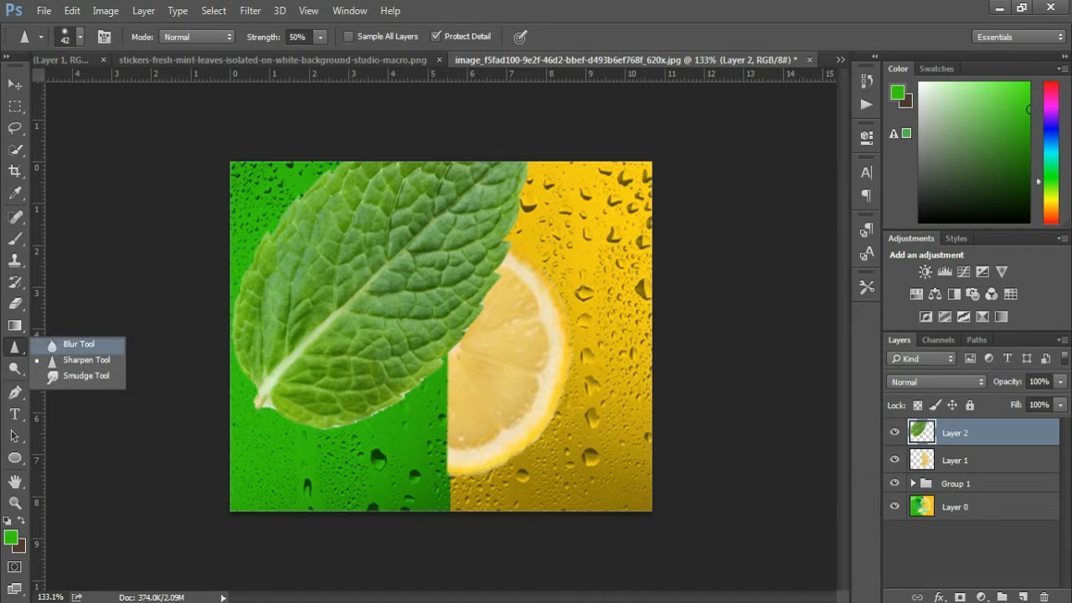
scroll(340, 410, "up", 3)
key("bracketleft")
key("bracketleft")
key("bracketleft")
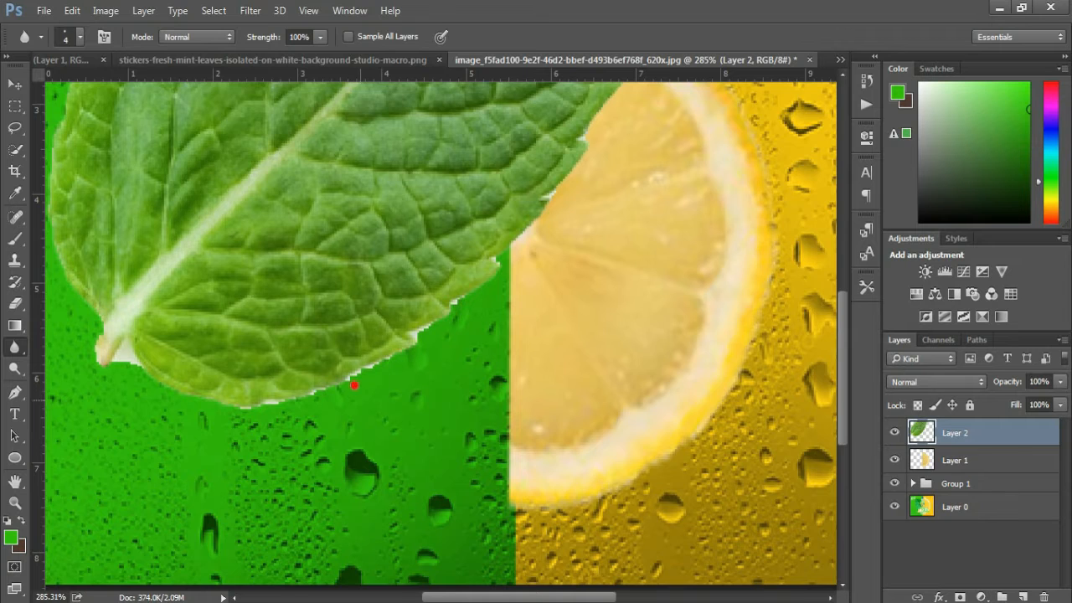
scroll(353, 383, "up", 1)
mouse_move(293, 392)
left_mouse_down()
mouse_move(394, 349)
mouse_move(198, 414)
left_mouse_up()
left_click_drag(439, 322, 568, 198)
scroll(501, 258, "down", 5)
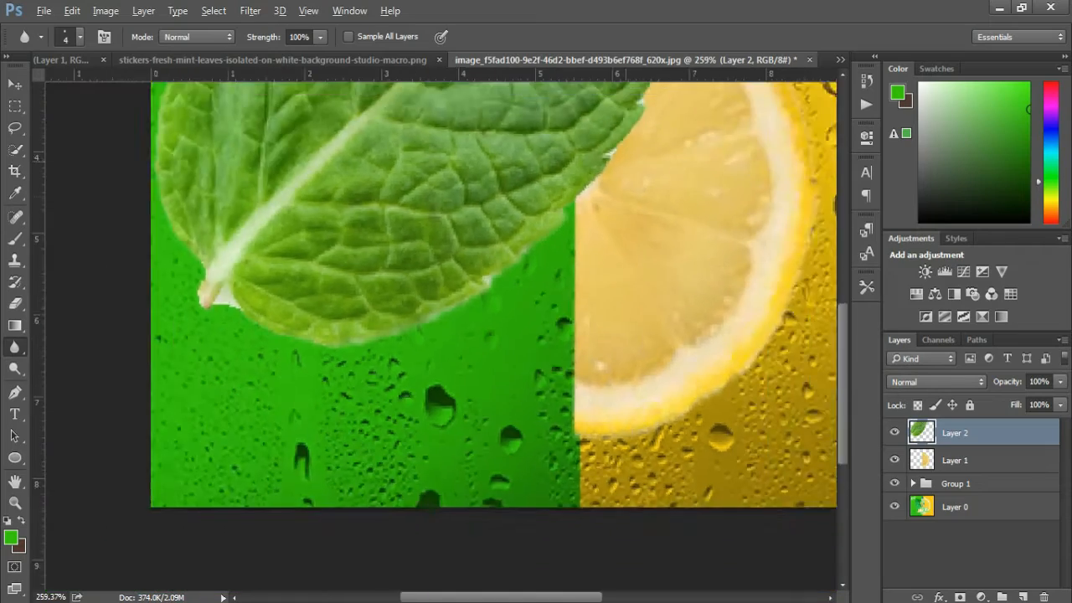
scroll(501, 258, "up", 6)
scroll(704, 209, "down", 1)
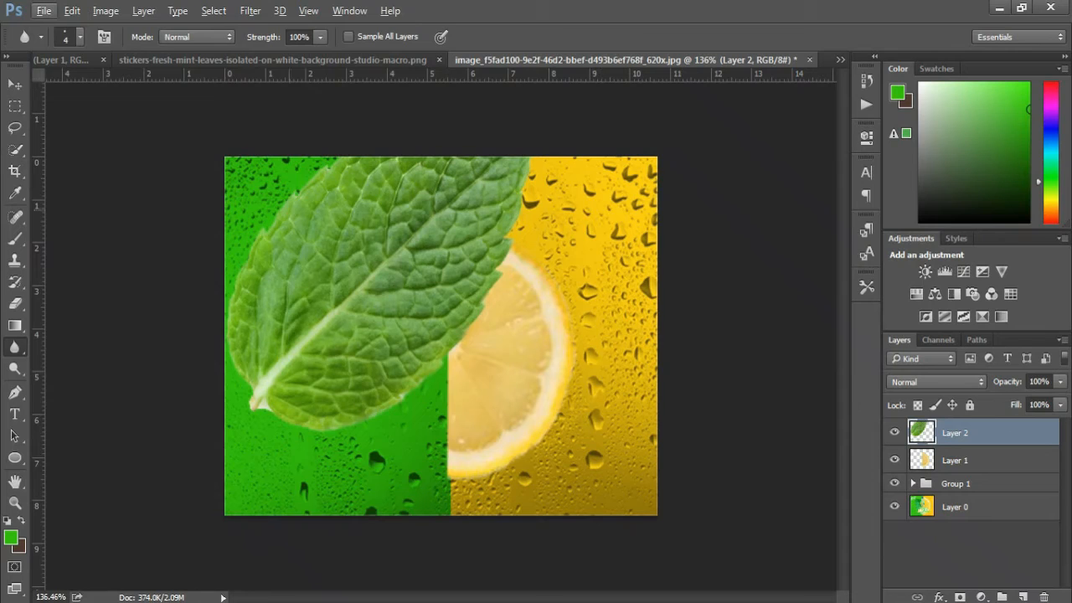
Step: Move the mint leaf down, shrink it proportionally to just over half size, flip it horizontally beside the lemon slice, and commit
key("v")
key("ctrl+alt+z")
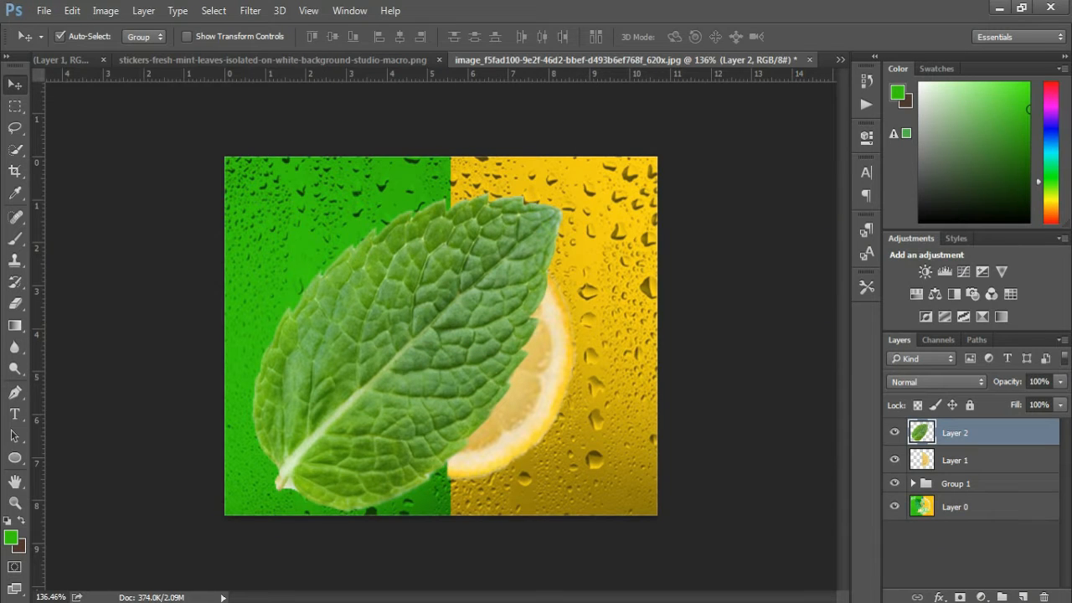
key("ctrl+t")
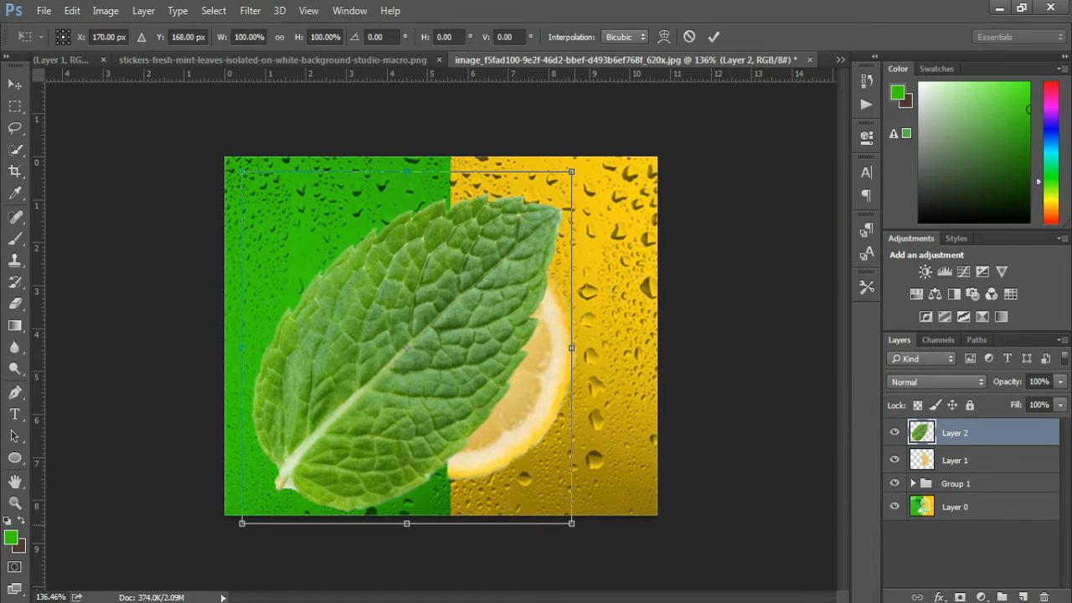
left_click_drag(571, 523, 432, 375, "shift")
left_click_drag(337, 273, 405, 336)
right_click(511, 184)
left_click(545, 397)
left_click(714, 37)
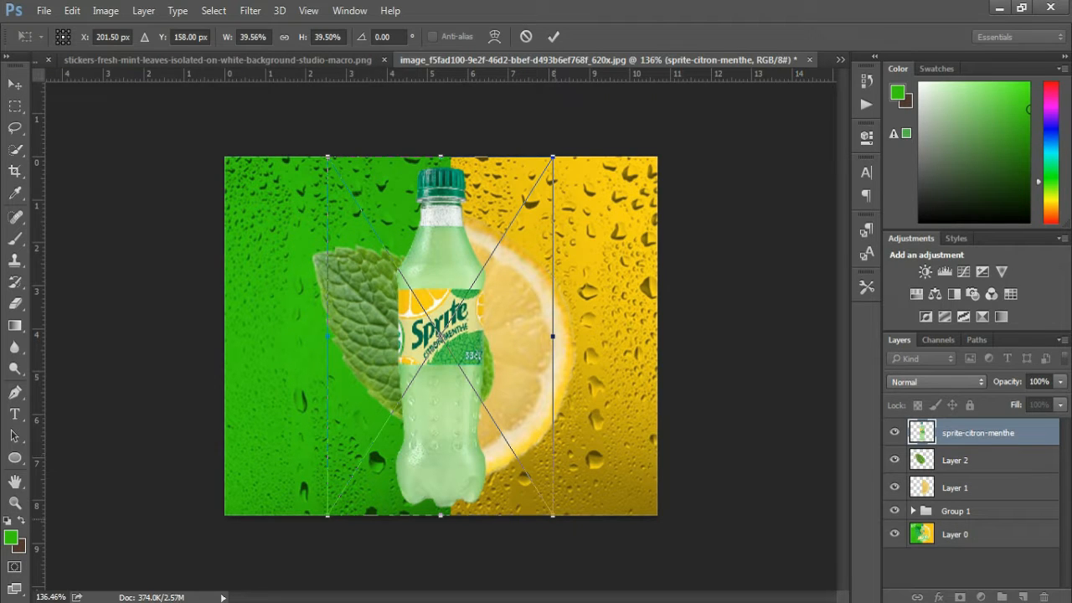
Step: Scale the placed Sprite bottle to about 27.8% width and 31.5% height, position it over the color split, and commit the placement
left_click_drag(553, 517, 501, 471)
left_click_drag(412, 396, 429, 418)
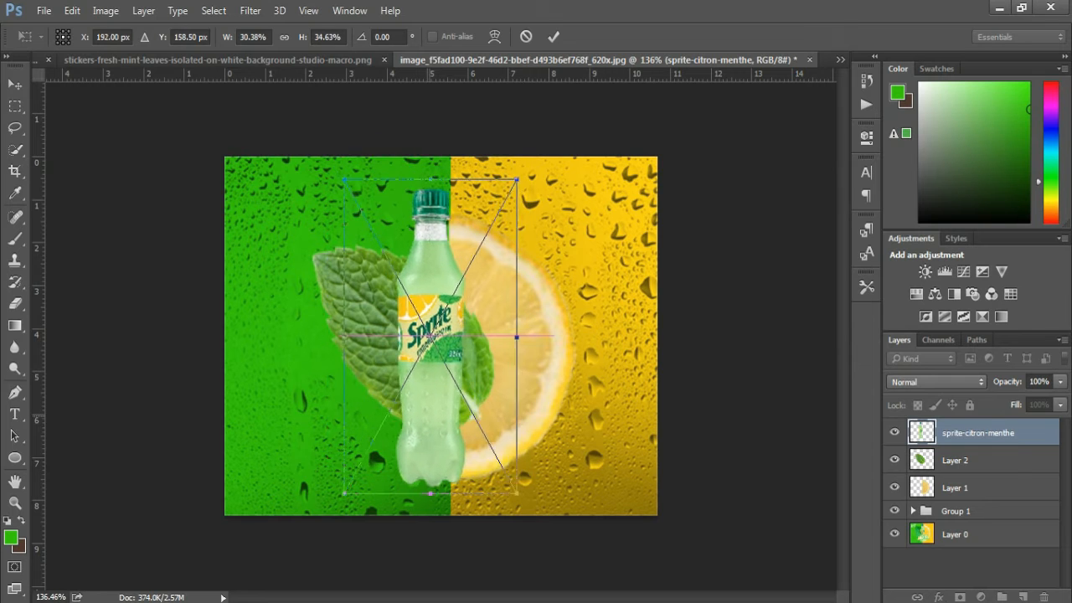
key("Right")
key("Right")
key("Right")
left_click_drag(520, 493, 509, 472)
left_click_drag(434, 418, 444, 429)
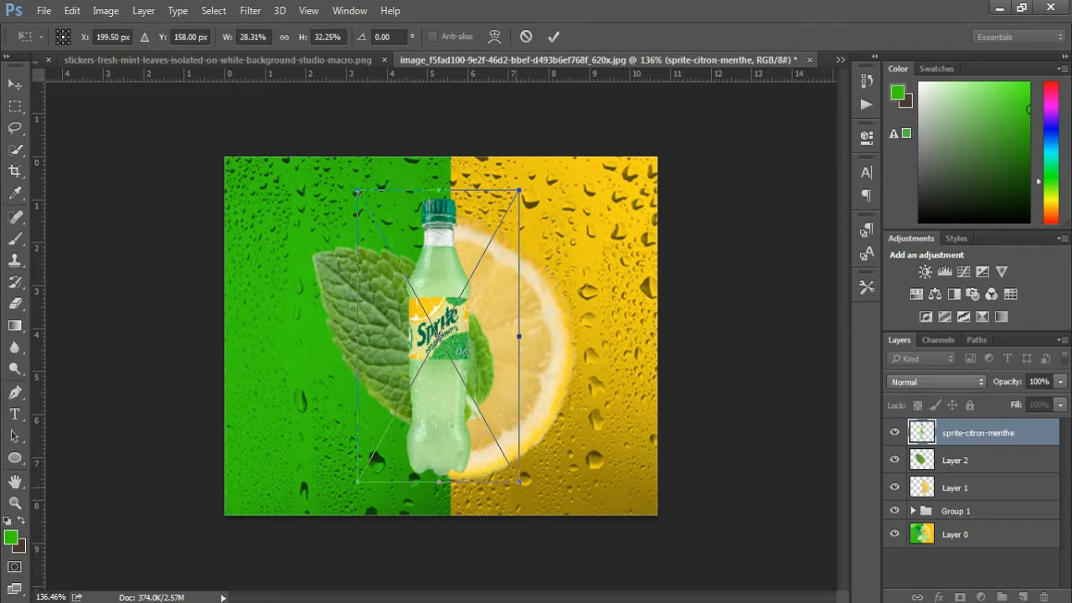
left_click_drag(519, 482, 517, 475)
left_click_drag(436, 333, 440, 346)
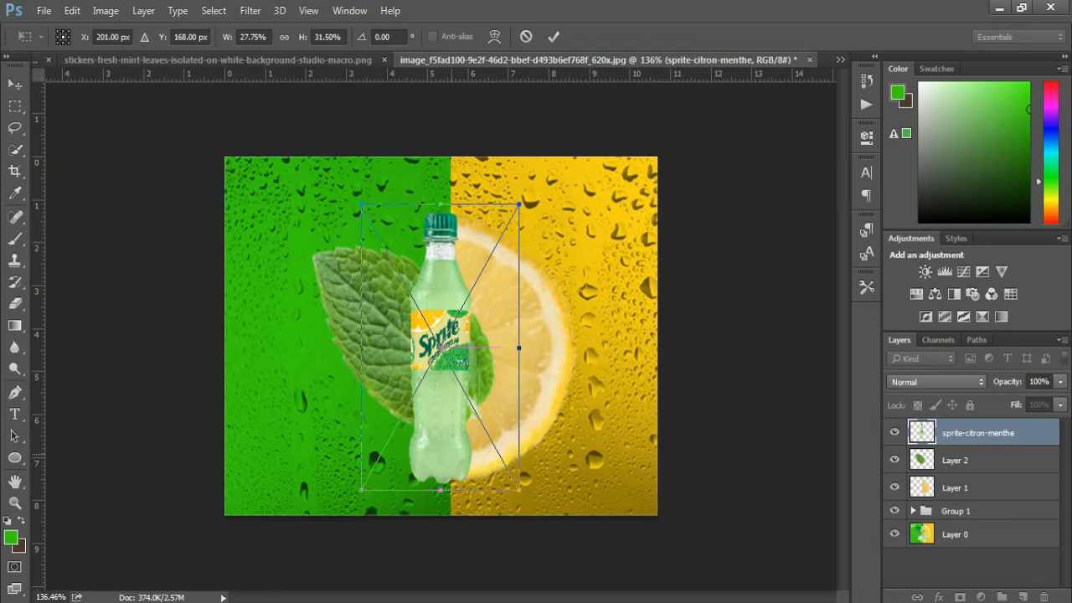
left_click(554, 36)
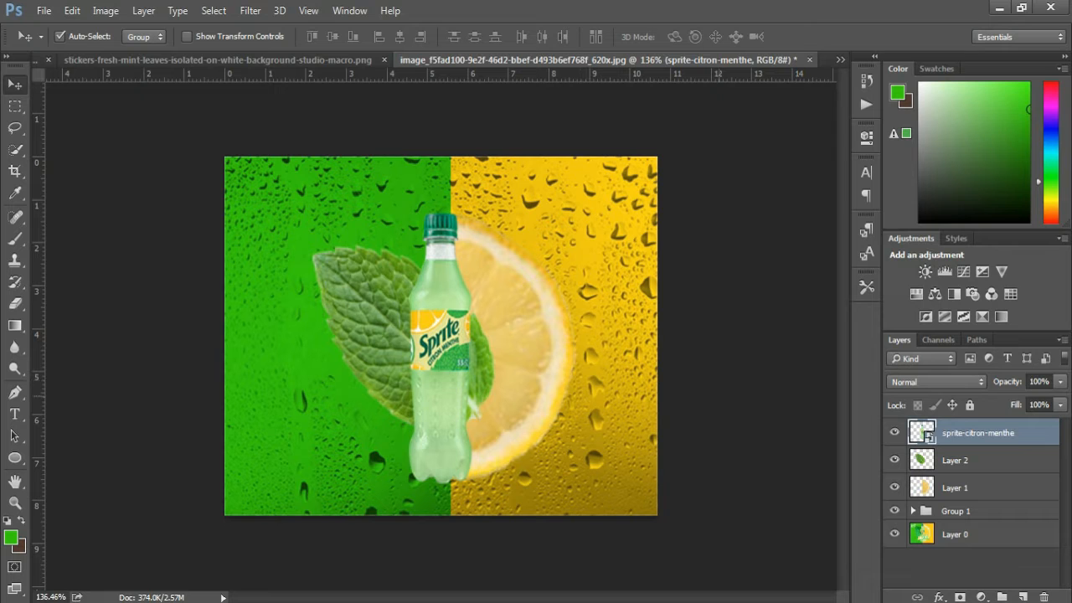
Step: Hide the bottle layer, erase the part of the mint leaf that overlaps the lemon half, and show the bottle again
left_click(894, 432)
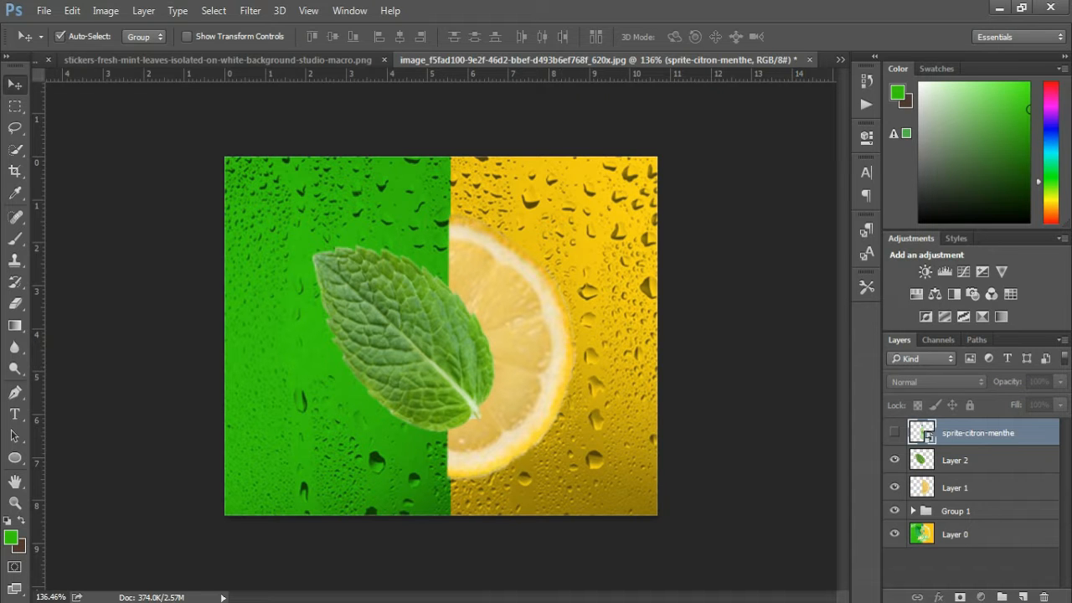
left_click(972, 460)
scroll(490, 315, "up", 5)
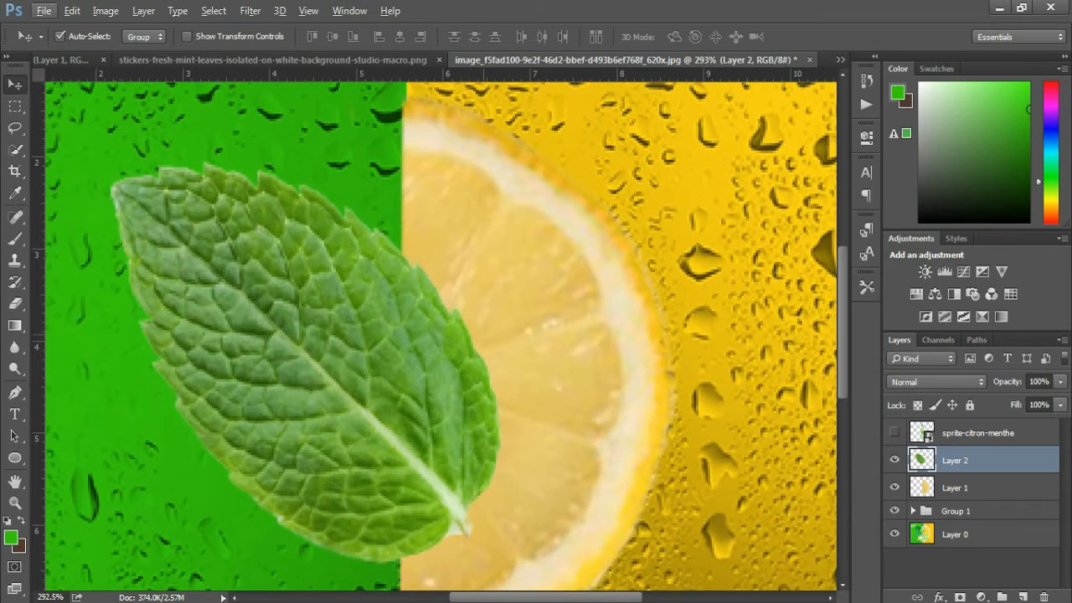
left_click(15, 303)
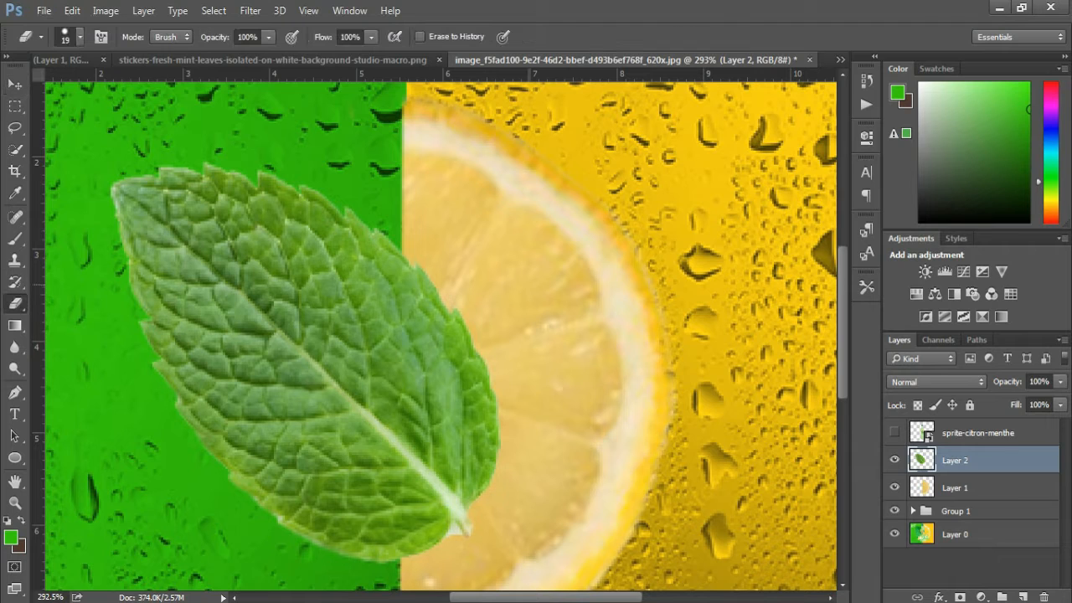
mouse_move(429, 268)
left_mouse_down()
mouse_move(431, 548)
mouse_move(465, 352)
mouse_move(485, 457)
mouse_move(466, 528)
left_mouse_up()
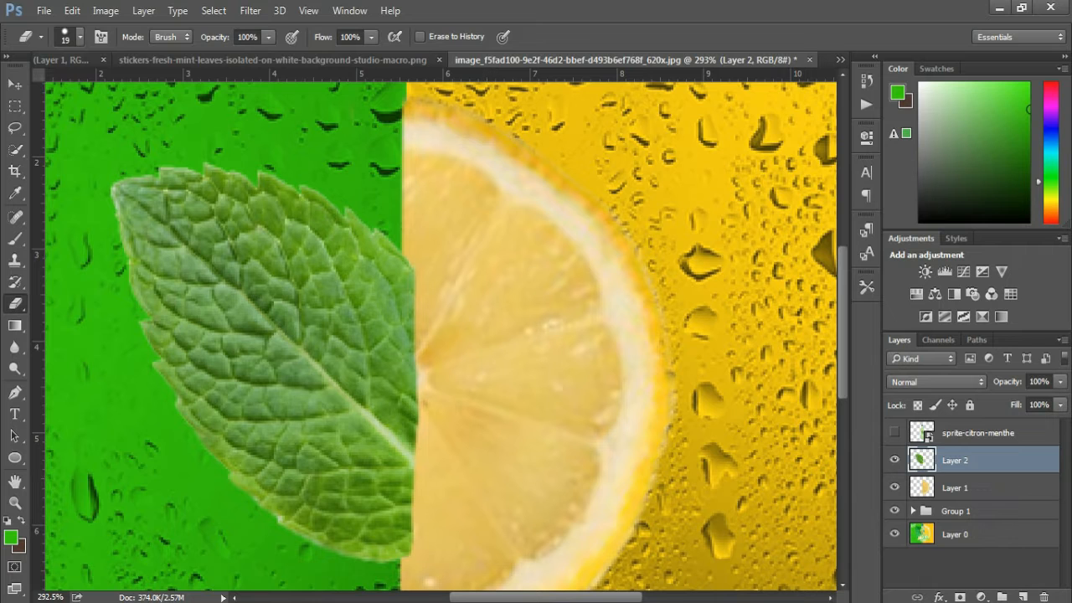
key("v")
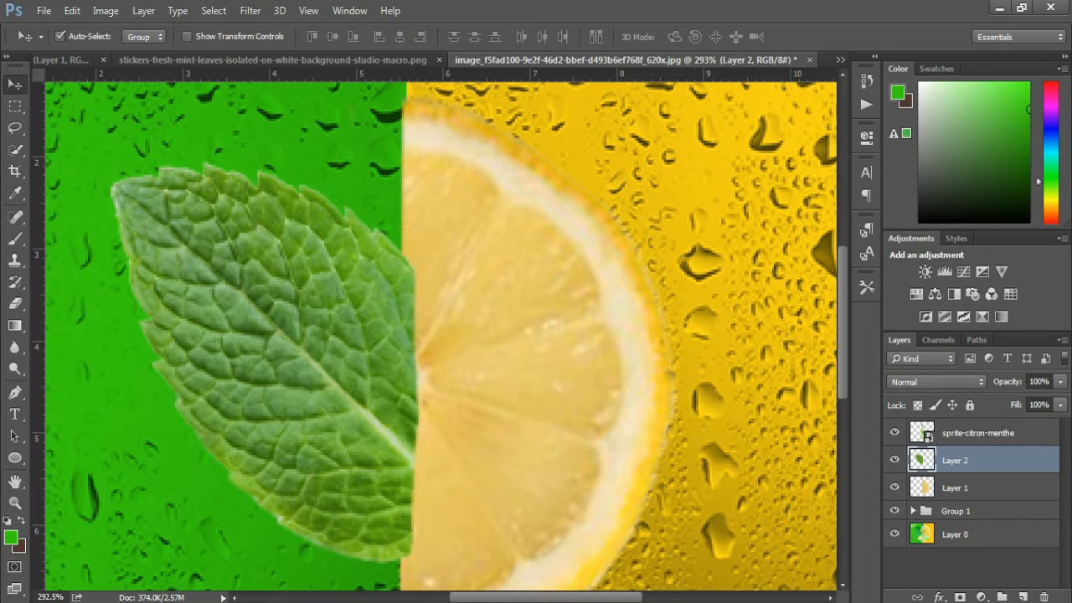
key("ctrl+minus")
key("ctrl+minus")
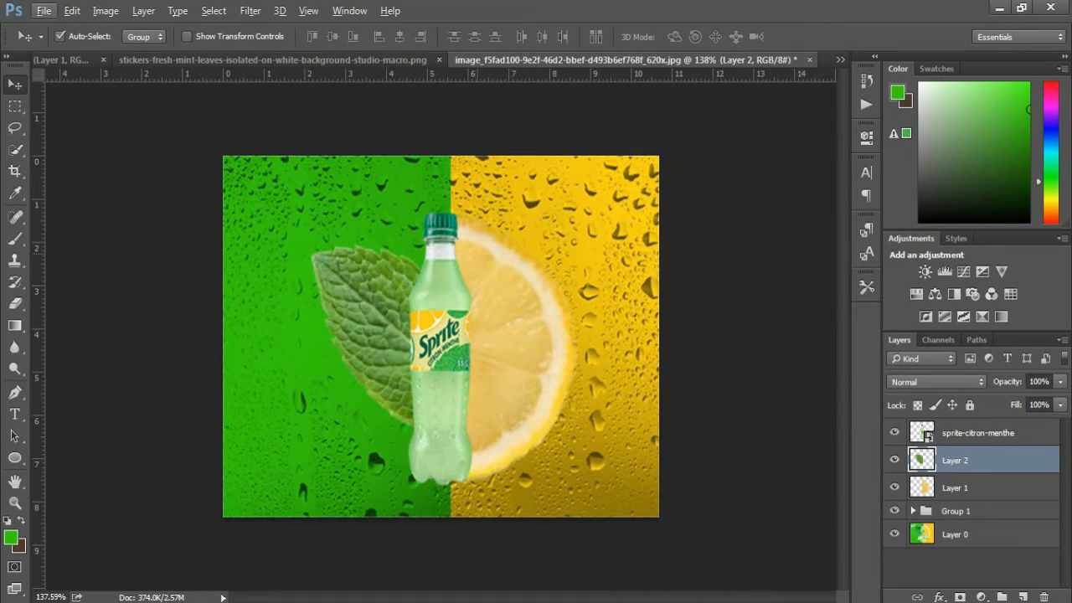
Step: Warp the top of the half lemon slice, pulling its upper edge down near the bottle cap and bulging it slightly outward
key("alt+bracketleft")
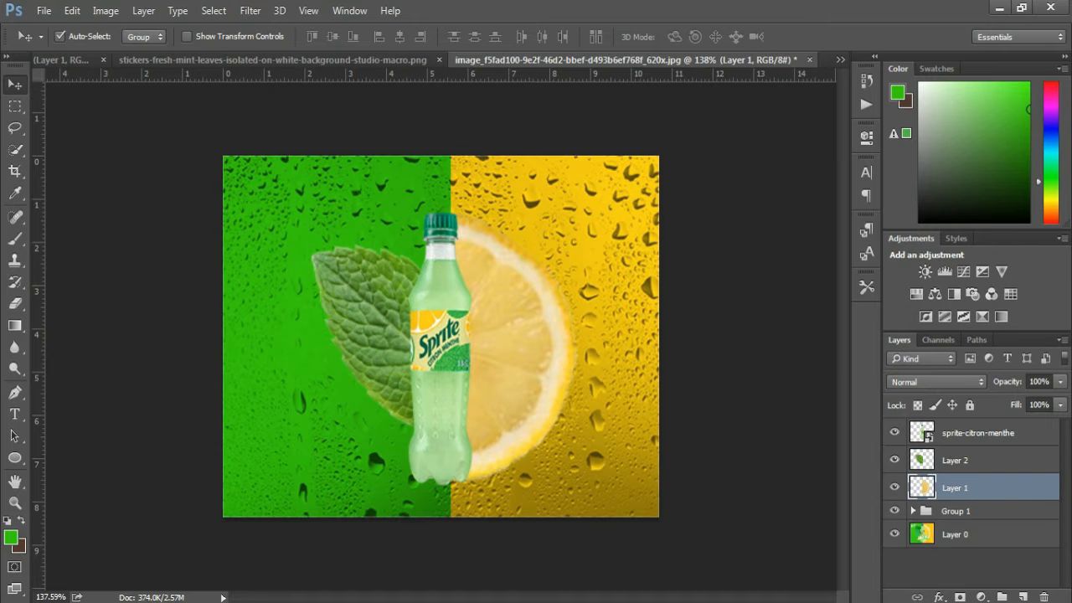
left_click(186, 36)
key("ctrl+t")
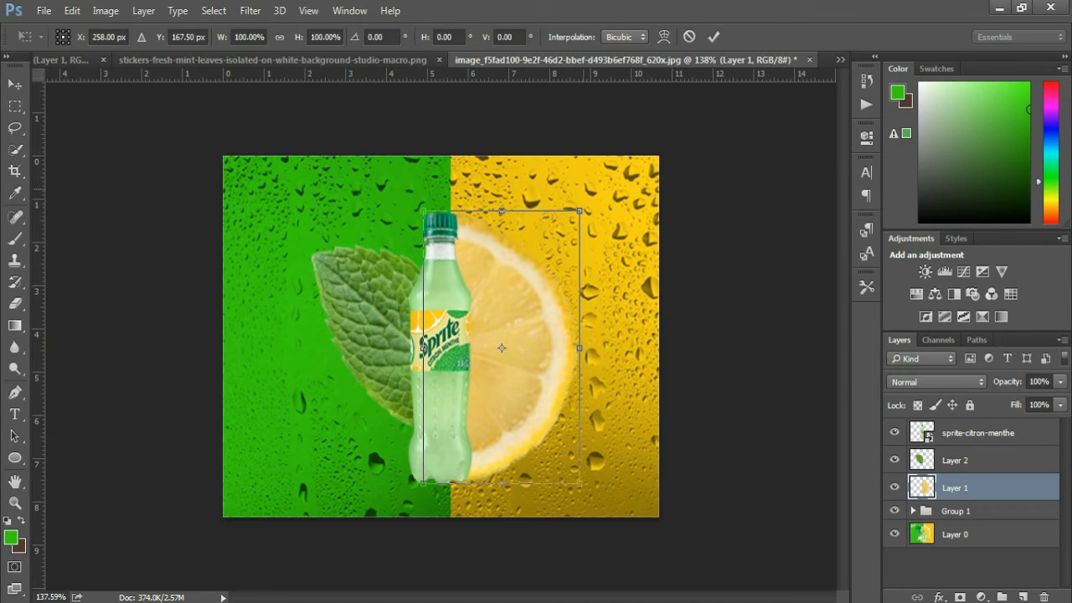
right_click(501, 348)
left_click(536, 477)
scroll(464, 257, "up", 3)
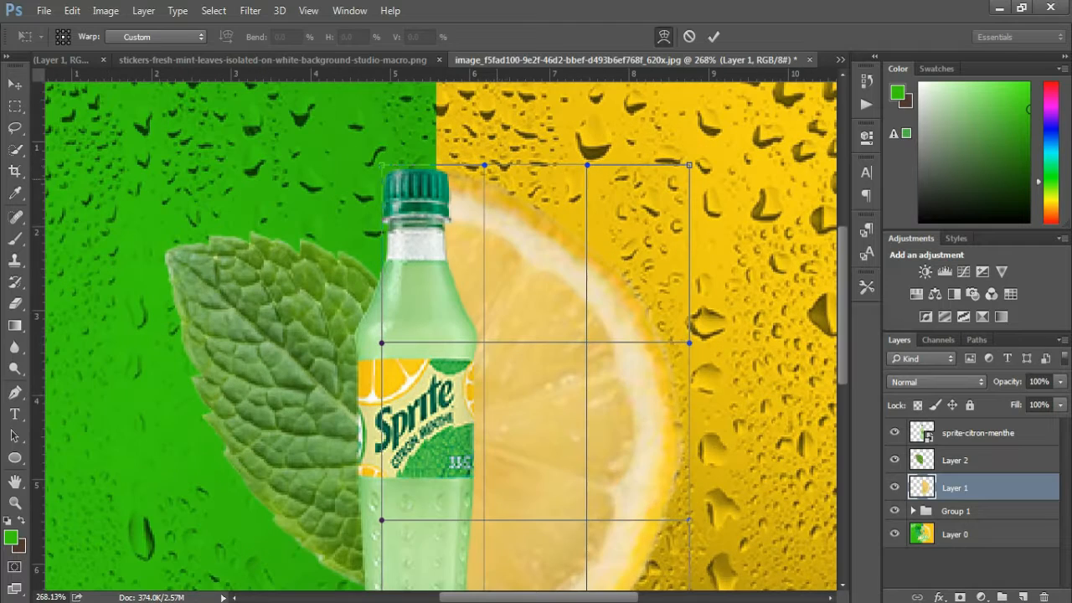
scroll(512, 208, "up", 1)
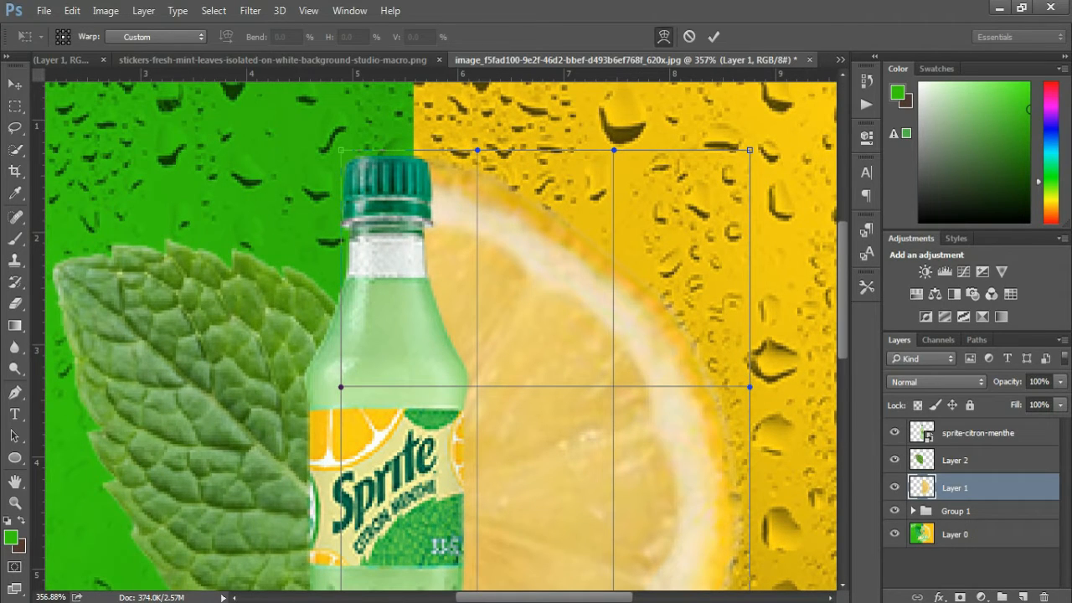
scroll(442, 335, "up", 2)
scroll(488, 247, "up", 1)
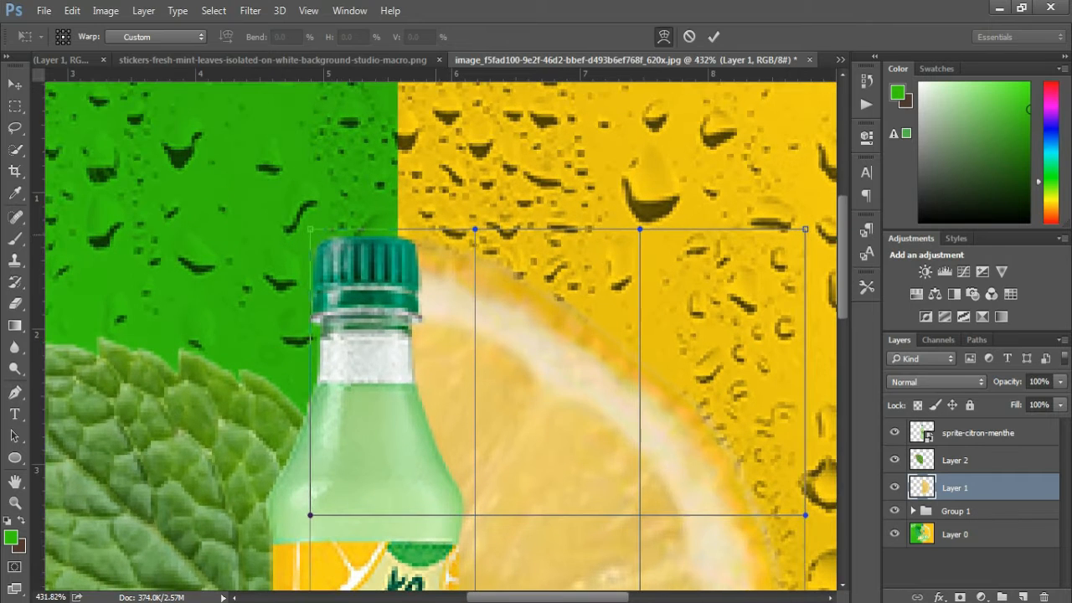
left_click_drag(475, 228, 474, 273)
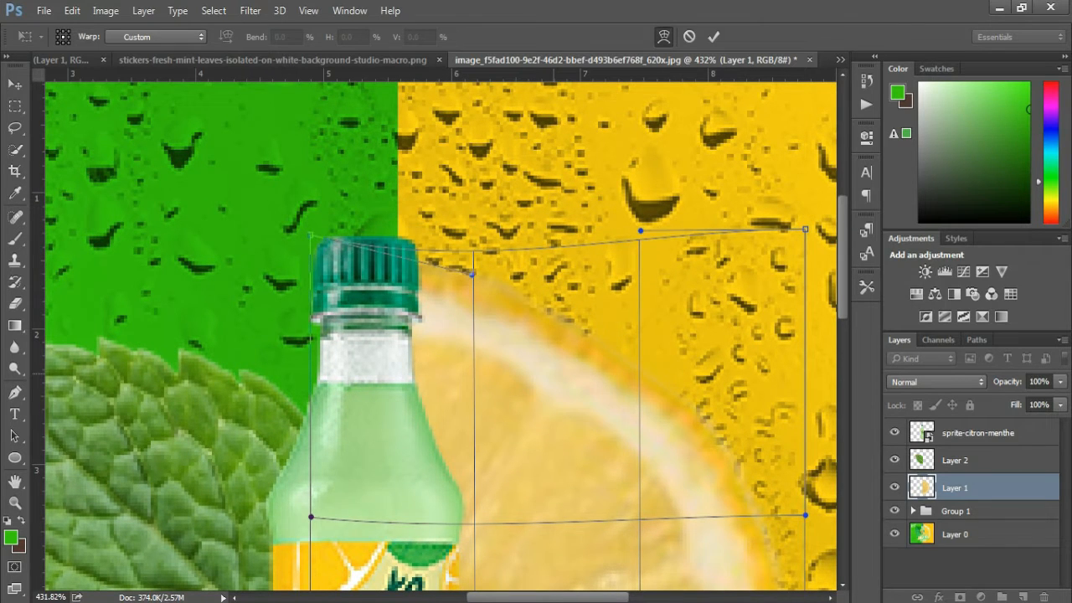
left_click_drag(641, 229, 665, 212)
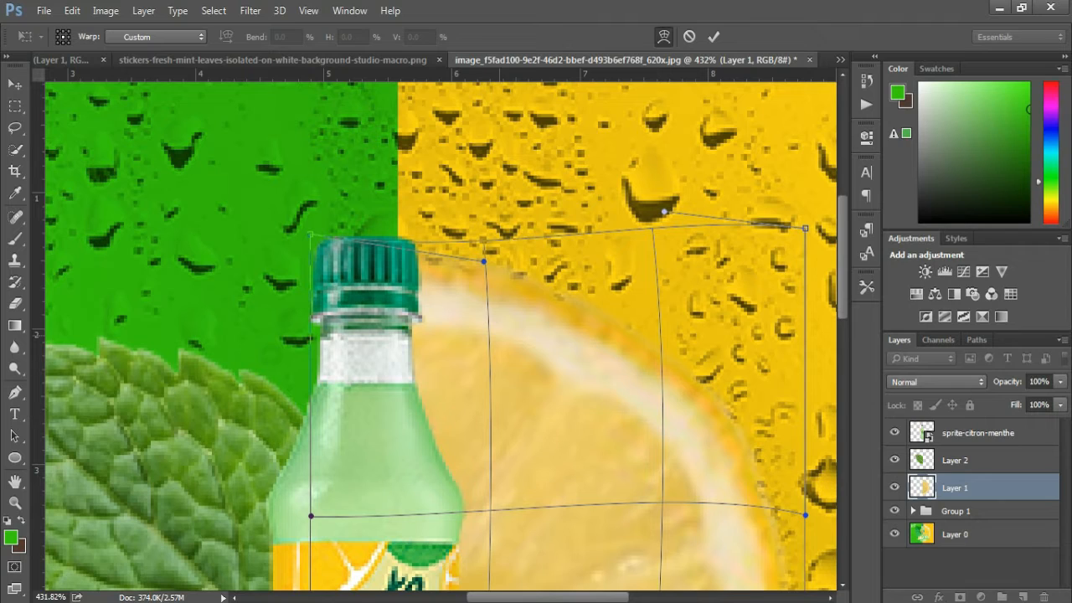
left_click_drag(485, 261, 480, 274)
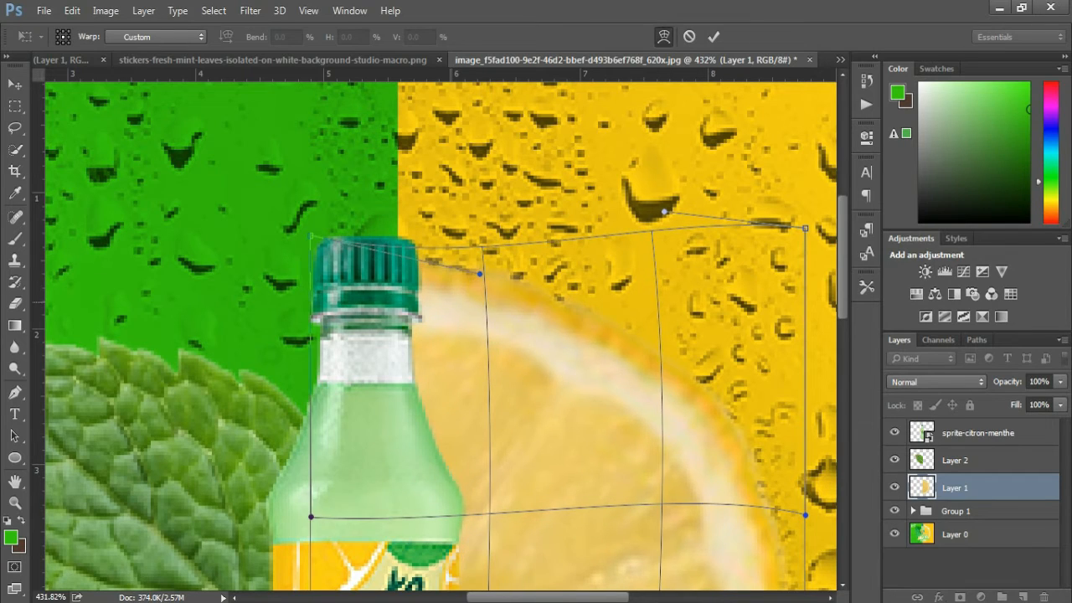
Step: Warp the lemon slice's bottom edge beside the bottle base, round its outer rind slightly, and commit the warp
scroll(436, 335, "down", 5)
scroll(506, 272, "up", 4)
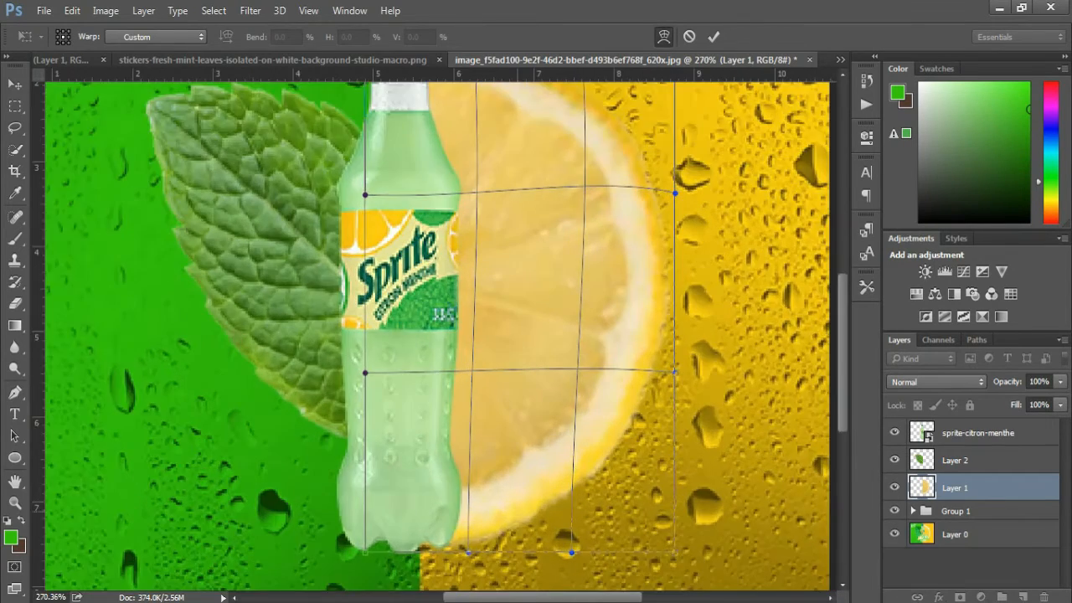
left_click_drag(455, 564, 441, 552)
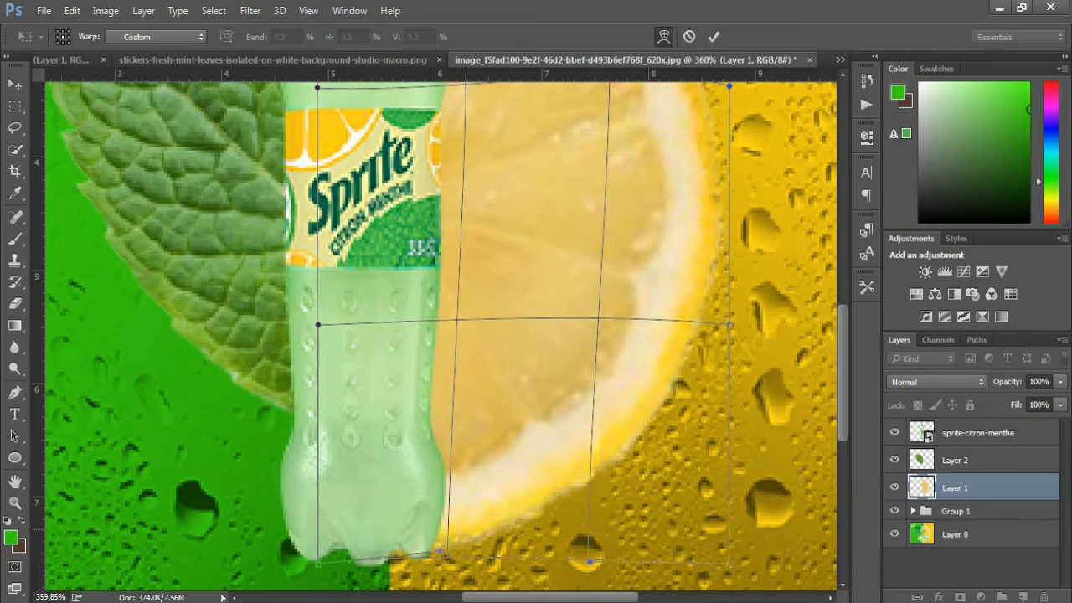
scroll(490, 436, "down", 5)
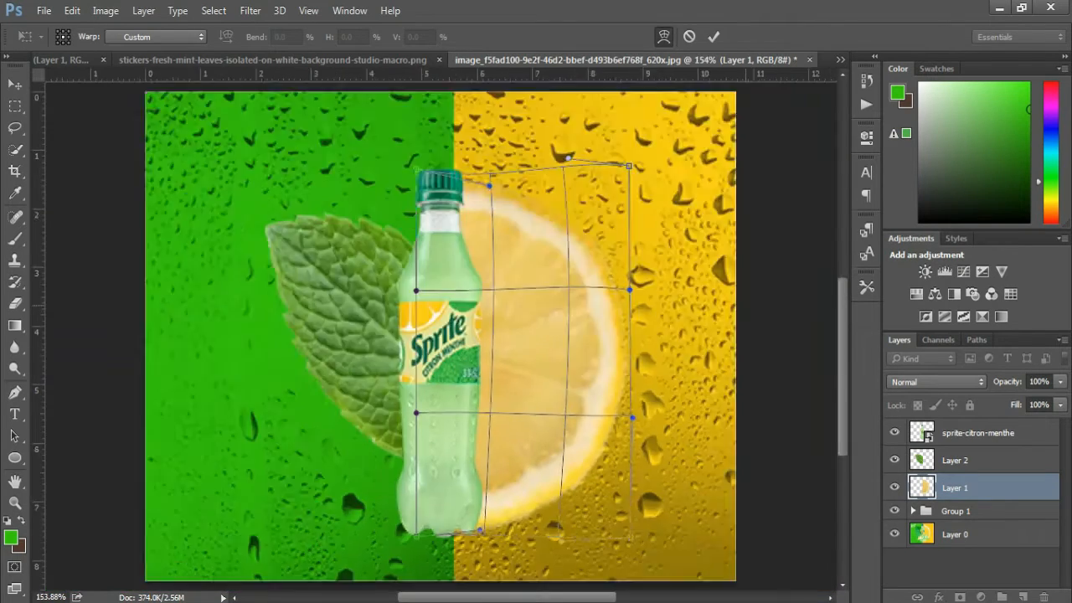
scroll(503, 293, "up", 3)
left_click_drag(597, 336, 597, 340)
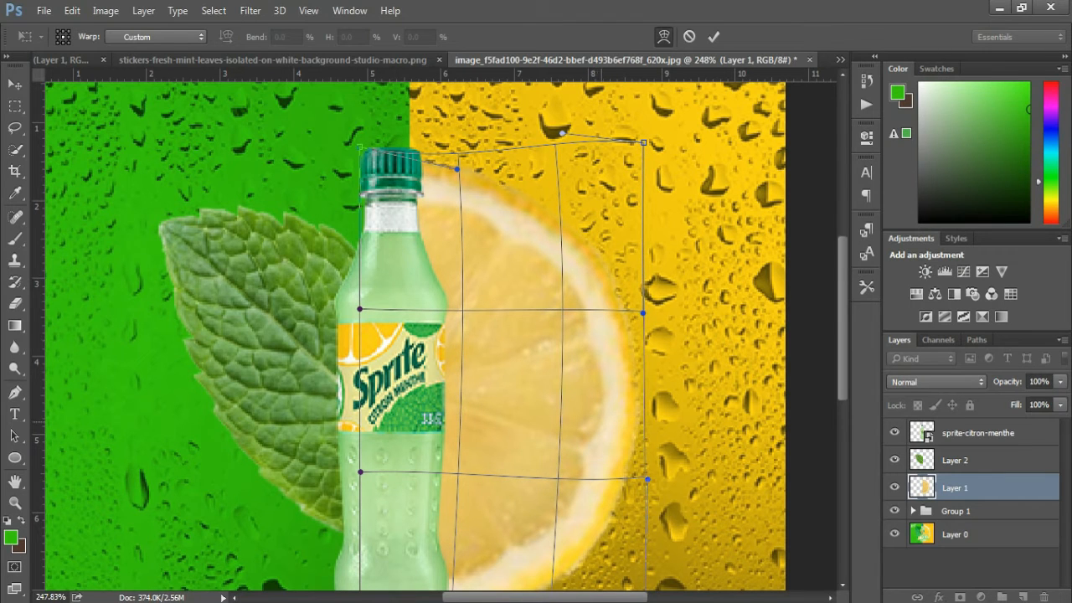
left_click_drag(605, 421, 608, 422)
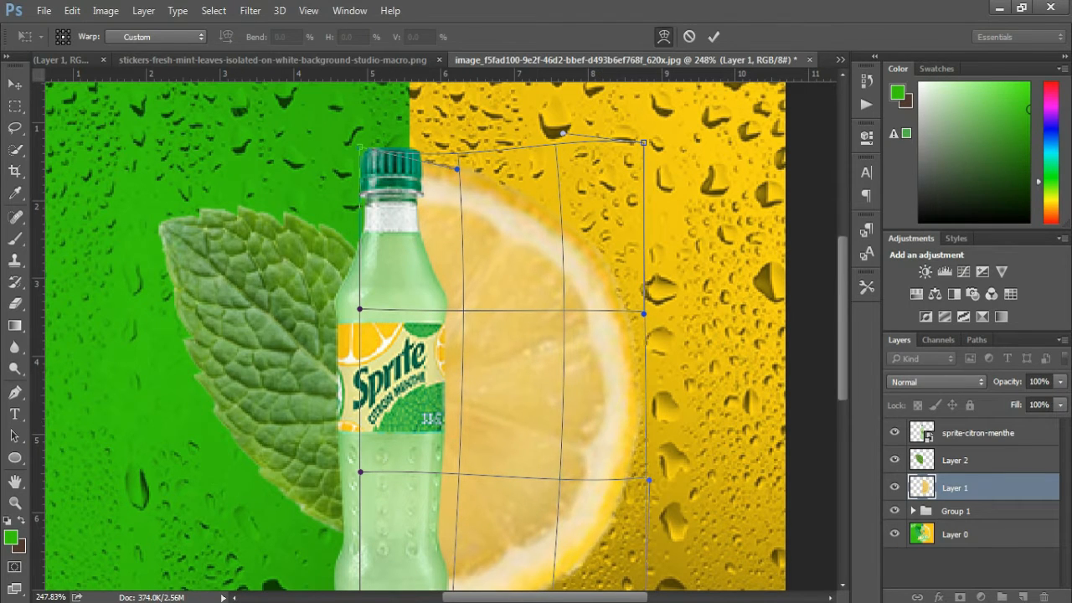
key("Return")
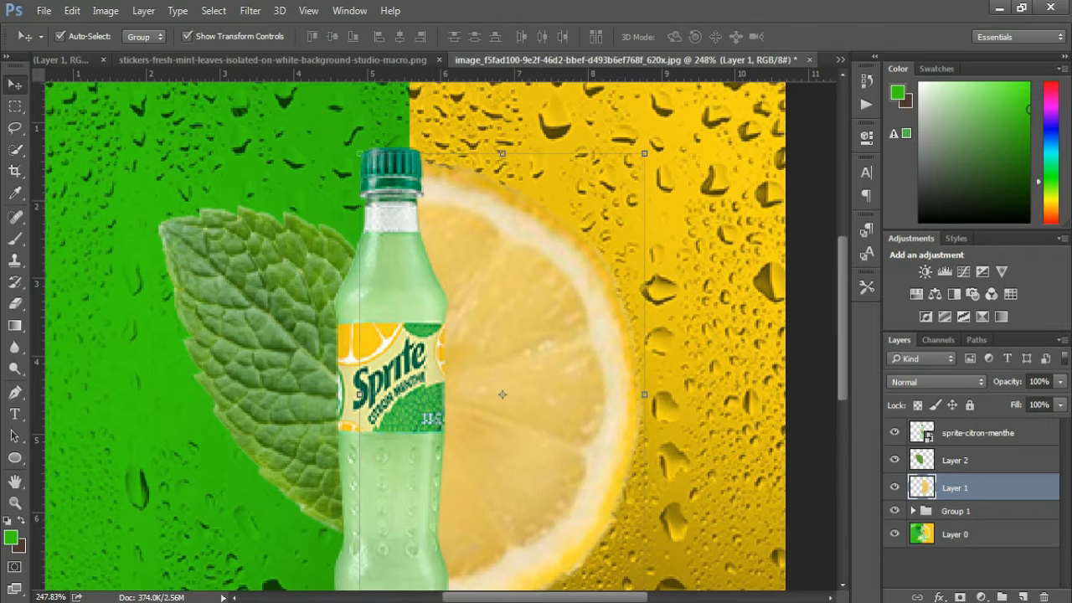
left_click(187, 36)
scroll(491, 309, "down", 2)
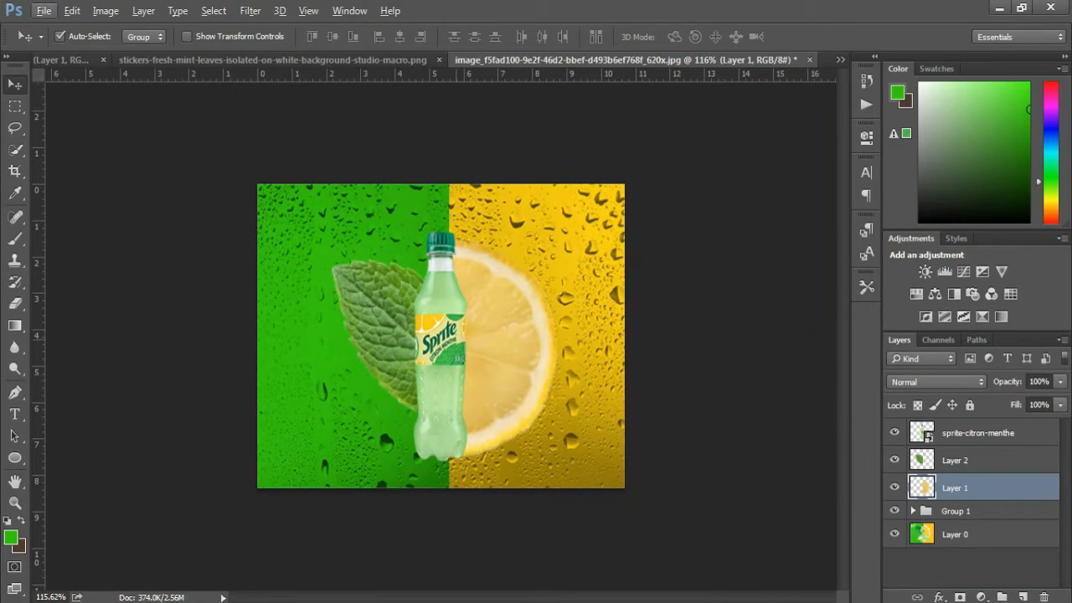
Step: Group the bottle and lemon layers, move the mint leaf layer into that group, and deselect all layers
left_click(978, 433, "ctrl")
key("ctrl+g")
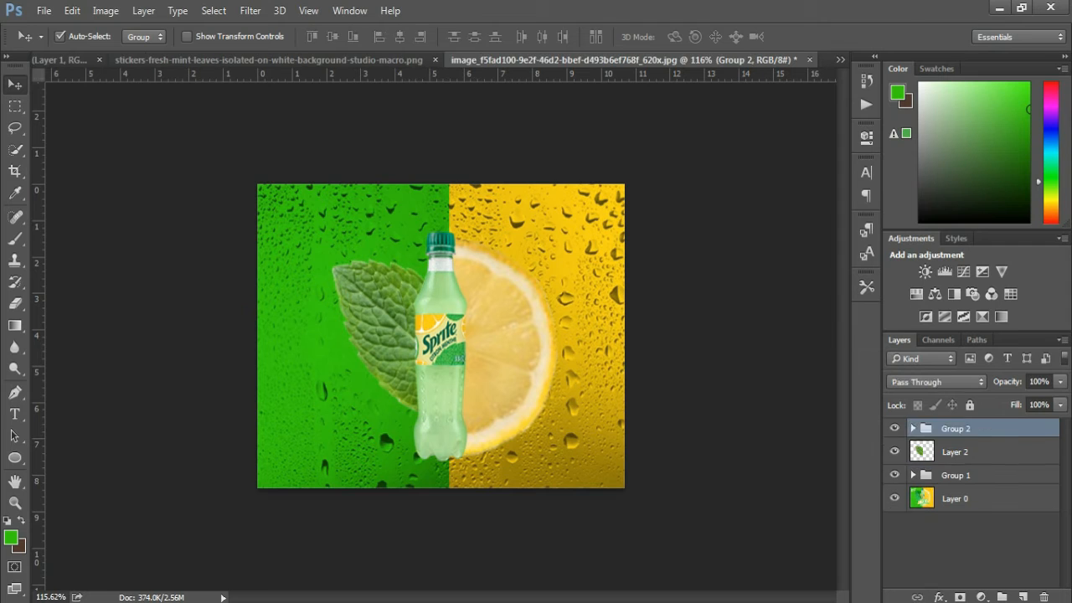
left_click_drag(955, 452, 956, 429)
left_click(963, 536)
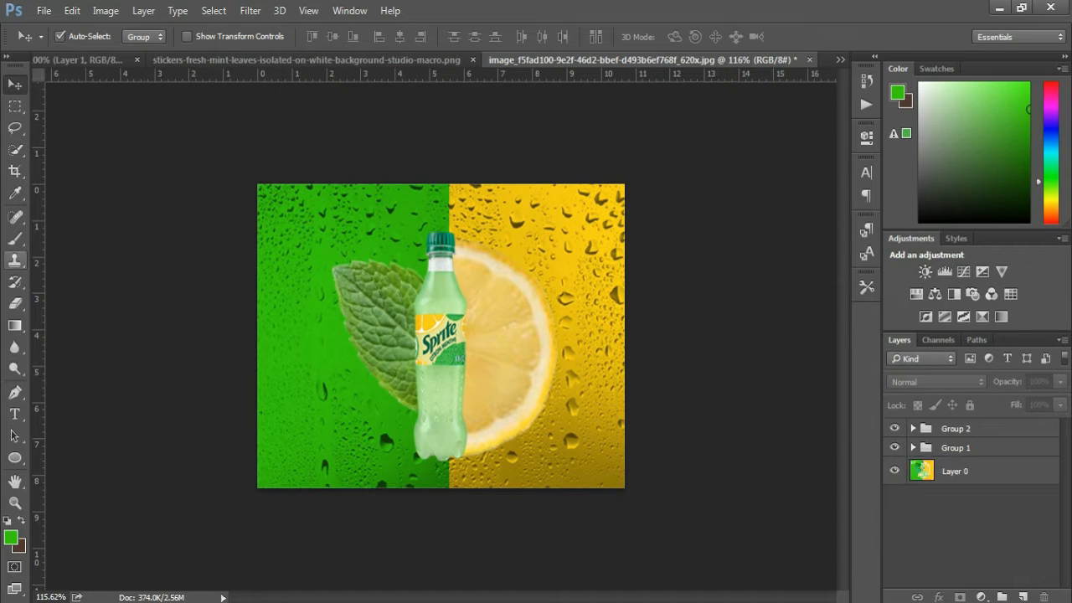
left_click(14, 414)
left_click(449, 381)
type("JA")
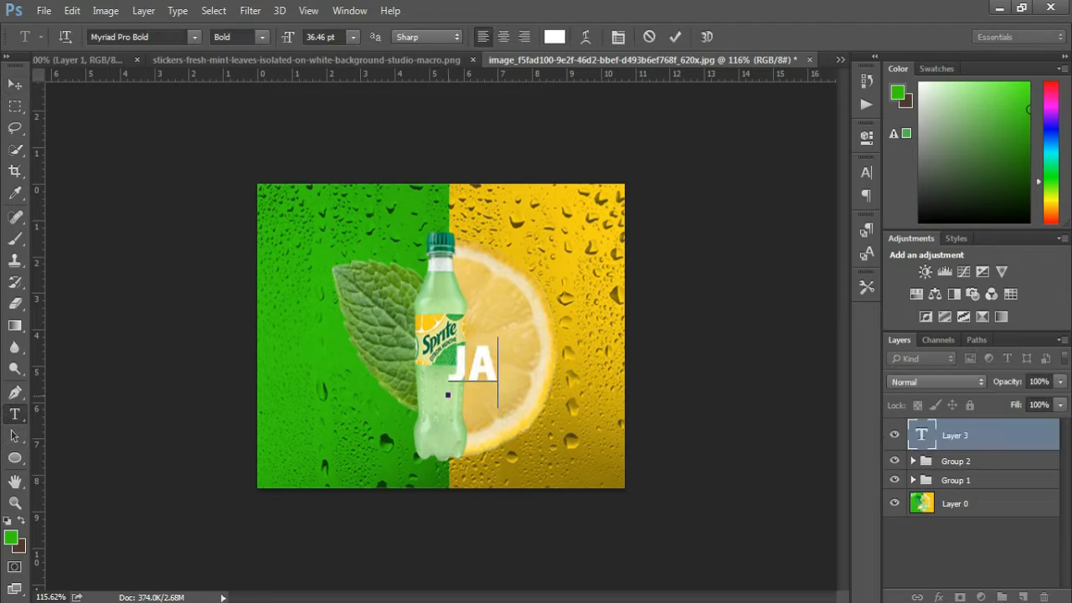
type("DID")
key("Escape")
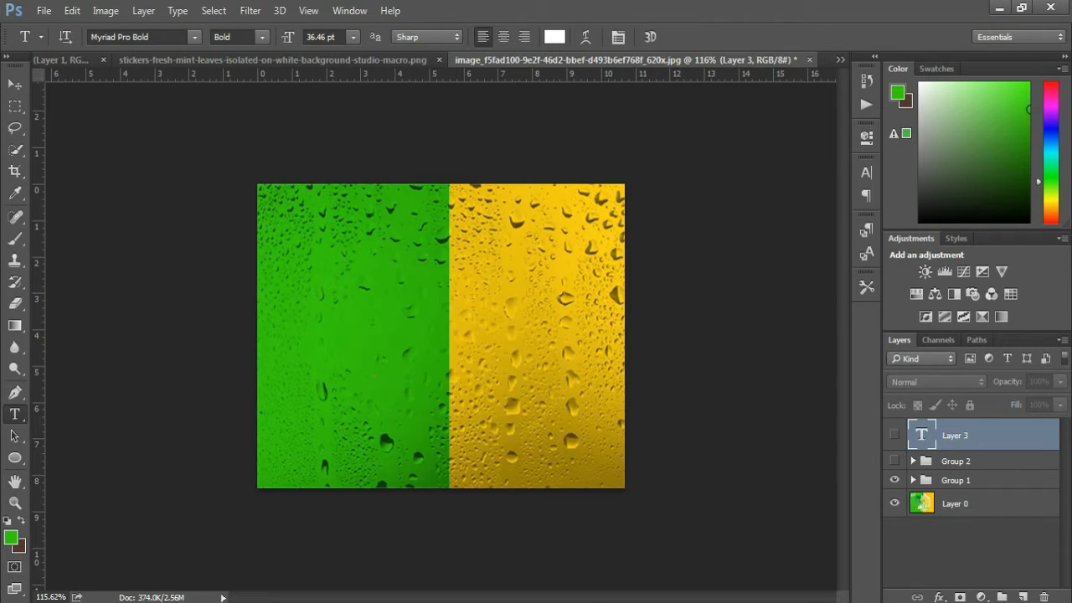
key("ctrl+alt+z")
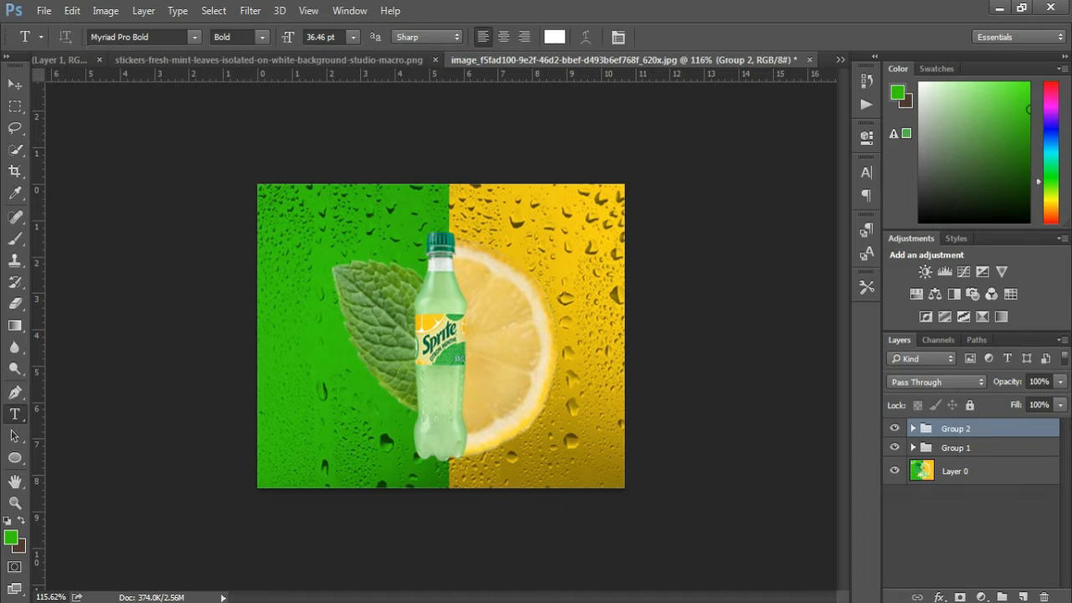
Step: Set the J DID title lettering in a different font and give it a 3 px outside stroke in golden orange
left_click(194, 37)
scroll(226, 277, "down", 3)
left_click(143, 542)
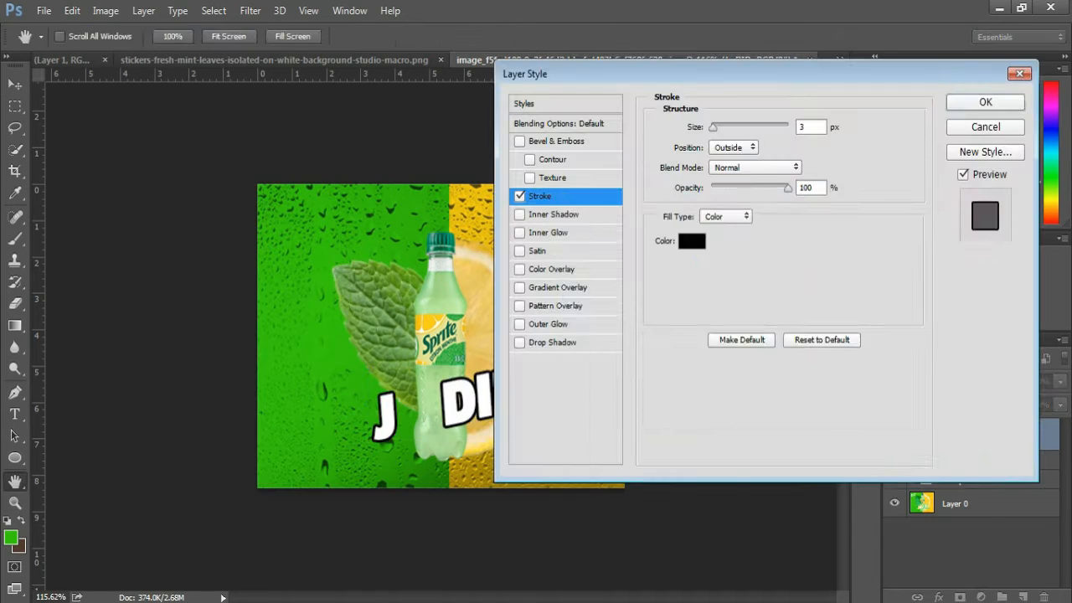
left_click(690, 240)
left_click(473, 268)
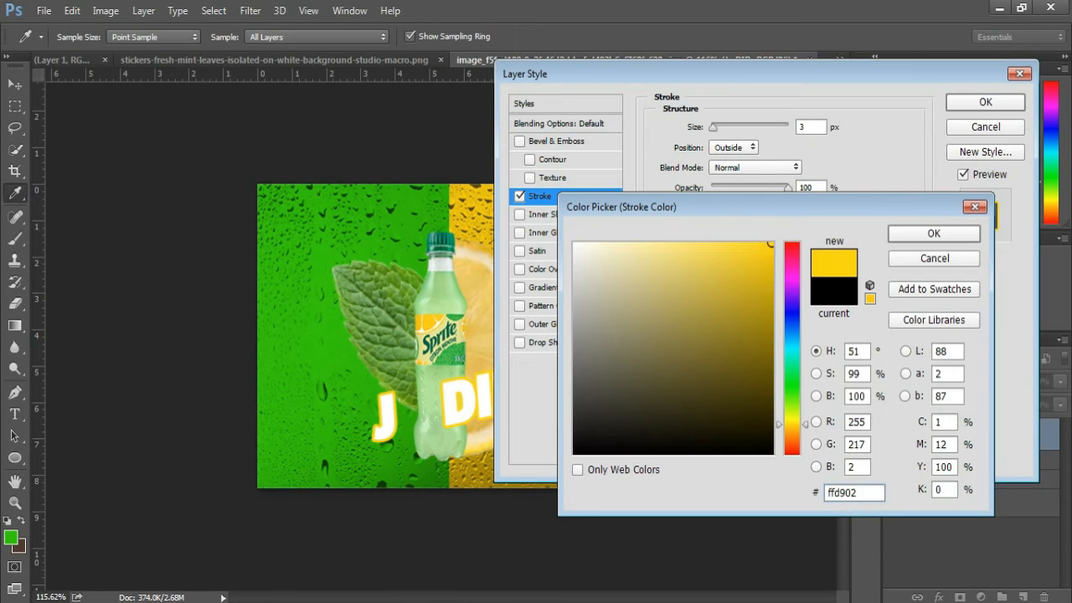
left_click_drag(792, 425, 791, 429)
key("Return")
key("Return")
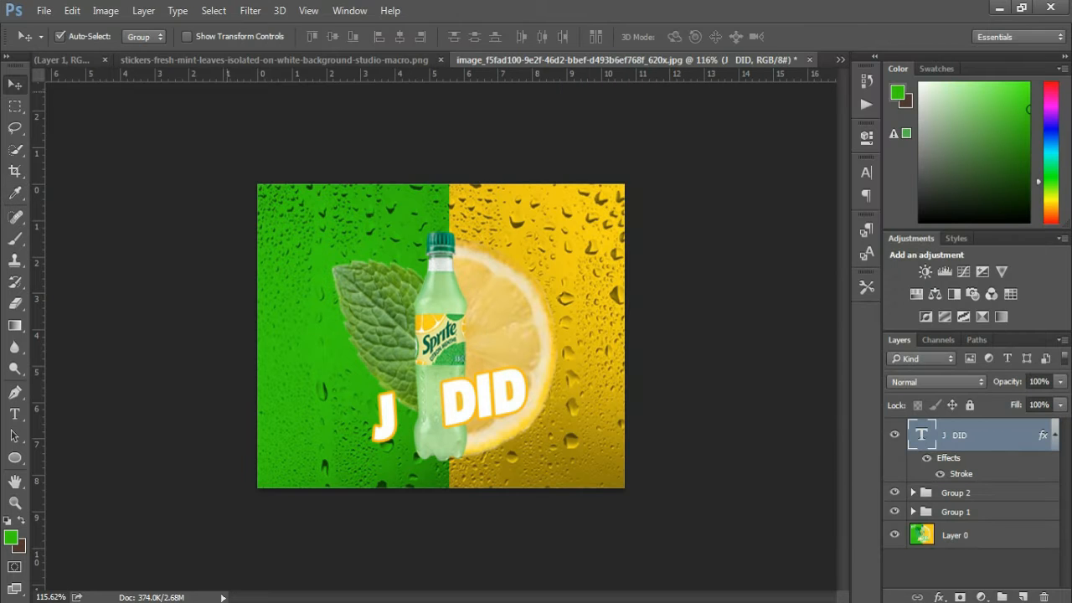
Step: Add a separate letter A over the bottle and convert it to a smart object
left_click(15, 414)
left_click(399, 256)
type("A")
left_click(15, 85)
left_click_drag(418, 243, 479, 274)
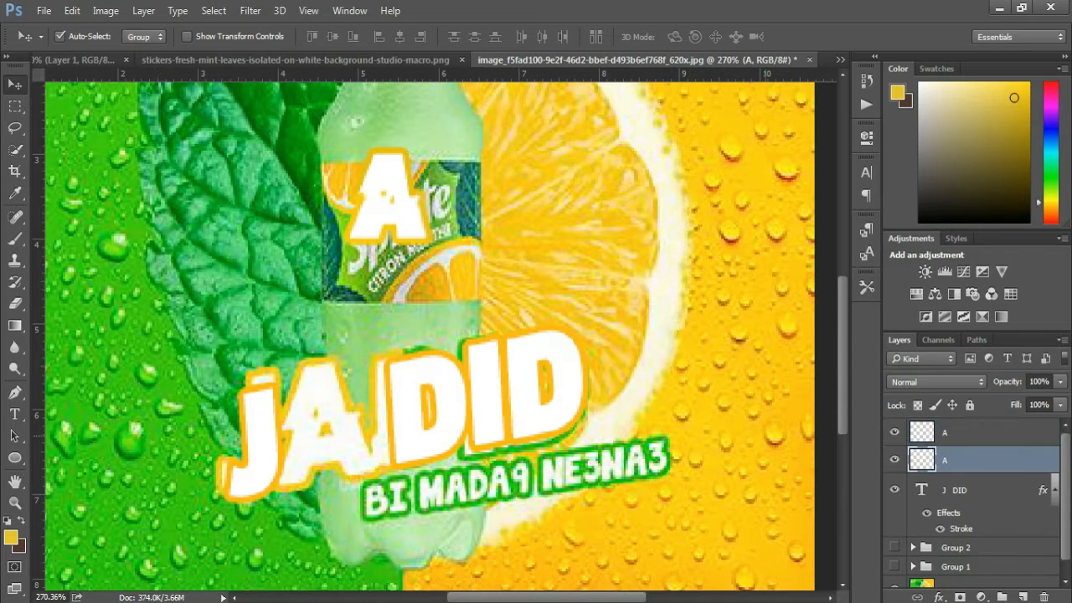
right_click(958, 434)
left_click(694, 235)
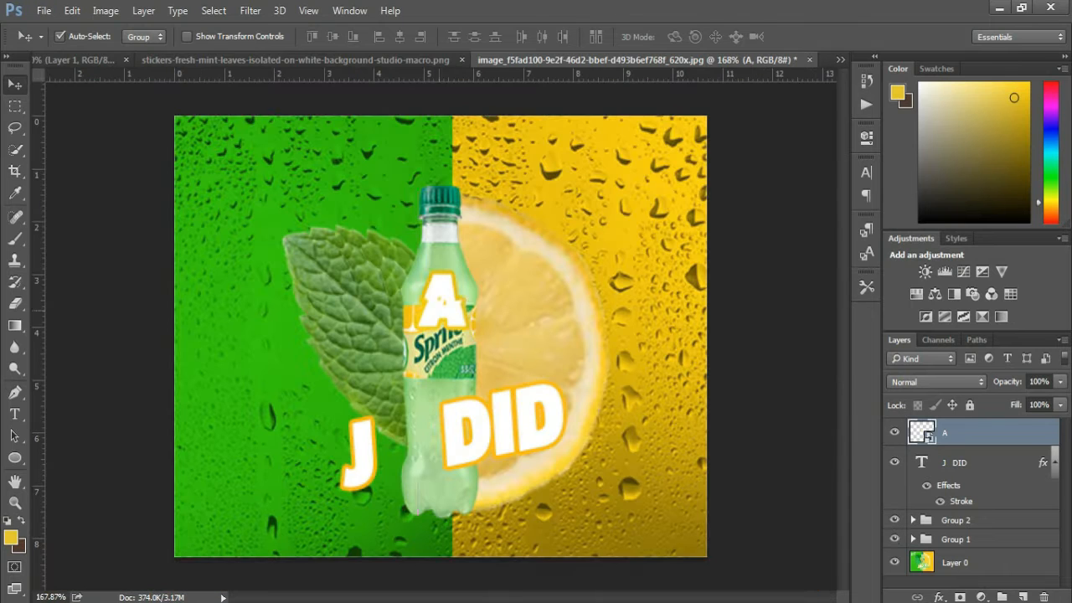
Step: Place the A in the gap between J and DID and adjust its size and tilt to match the lettering
left_click_drag(364, 341, 410, 442)
key("ctrl+t")
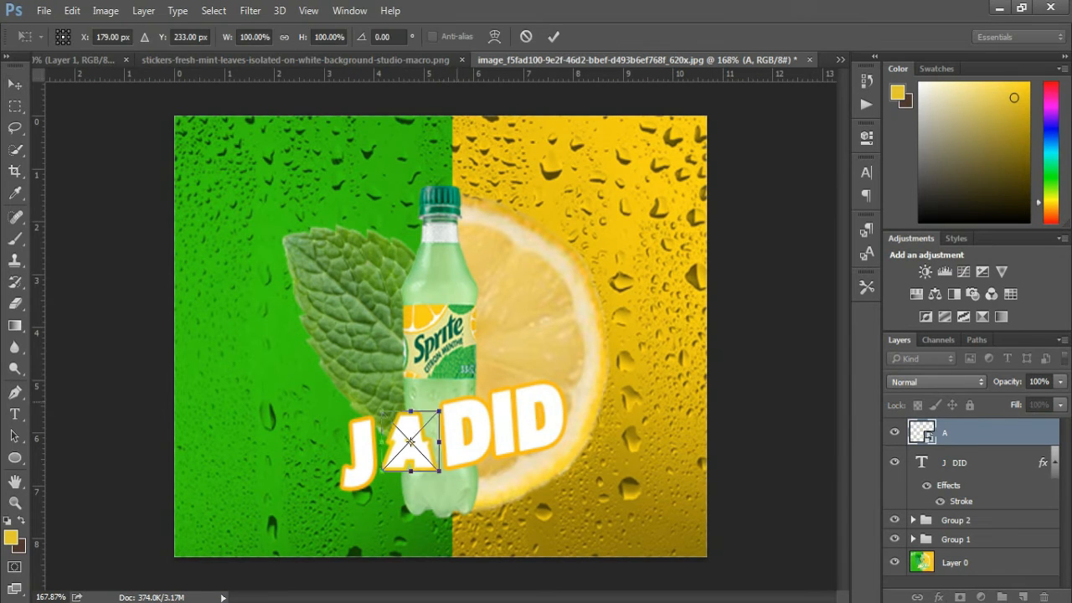
left_click_drag(457, 403, 451, 397)
key("Return")
Step: Bring the reference poster layer above all other layers and shrink it into the canvas's upper-left corner
left_click(921, 562)
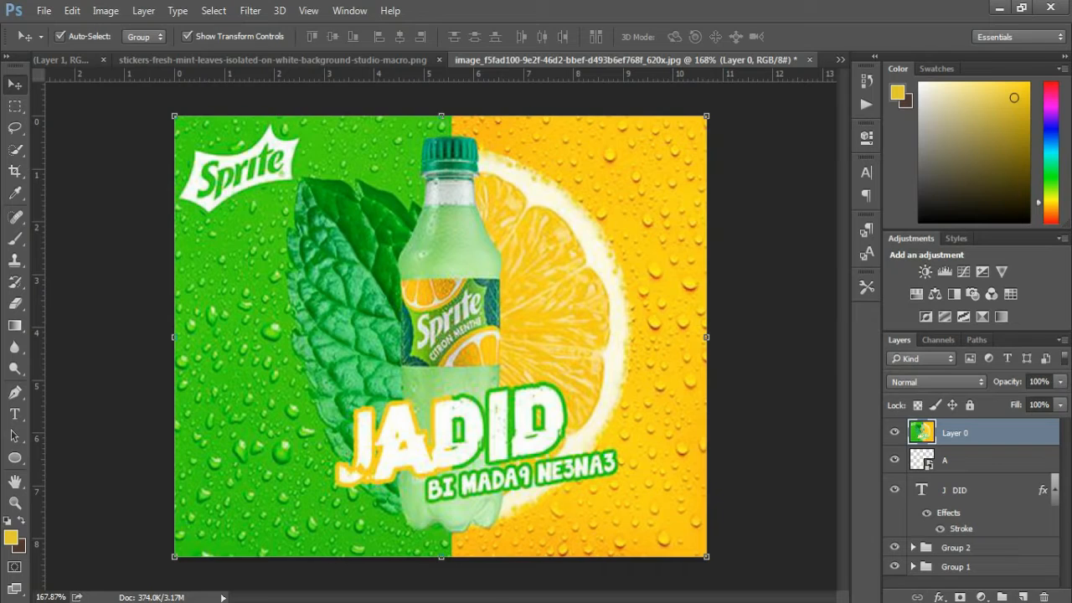
key("ctrl+t")
left_click_drag(706, 556, 390, 294)
key("Return")
key("ctrl+t")
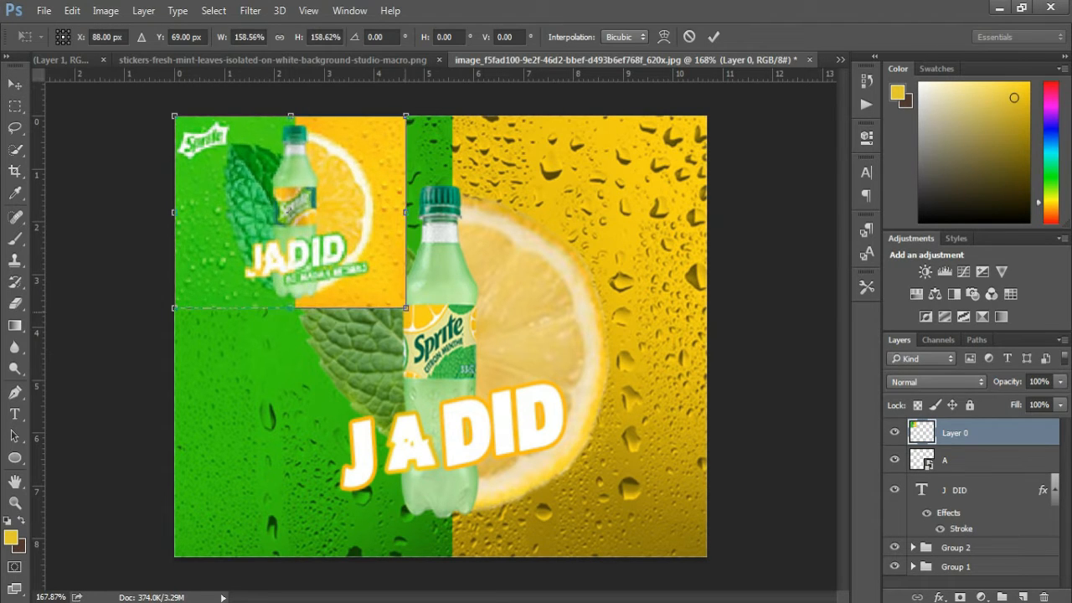
key("Return")
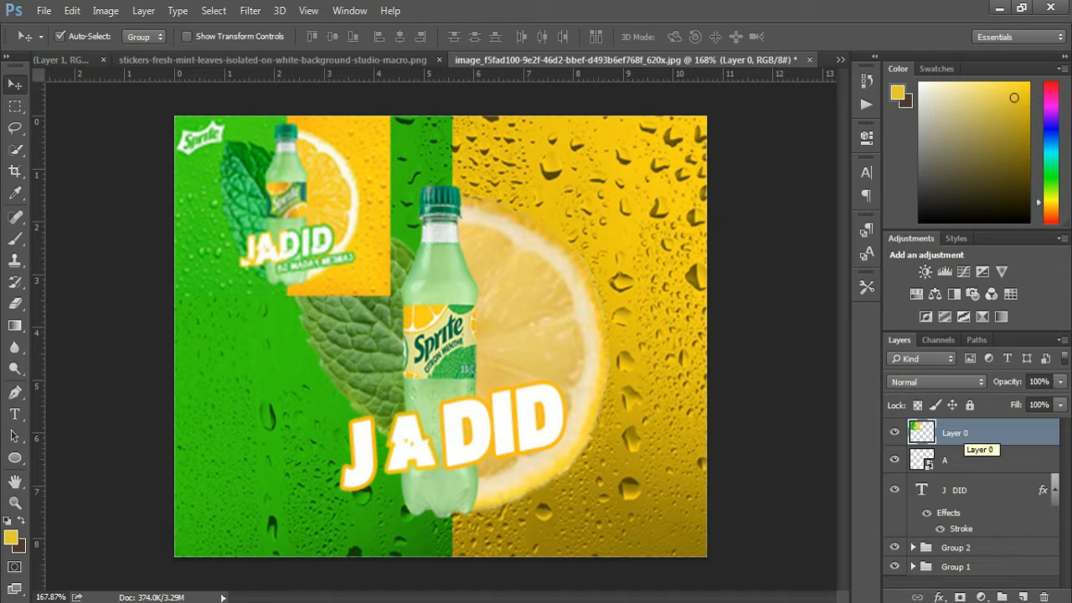
Step: Move the A close to the J and delete a space from the J DID text so the letters close up
left_click_drag(410, 448, 398, 459)
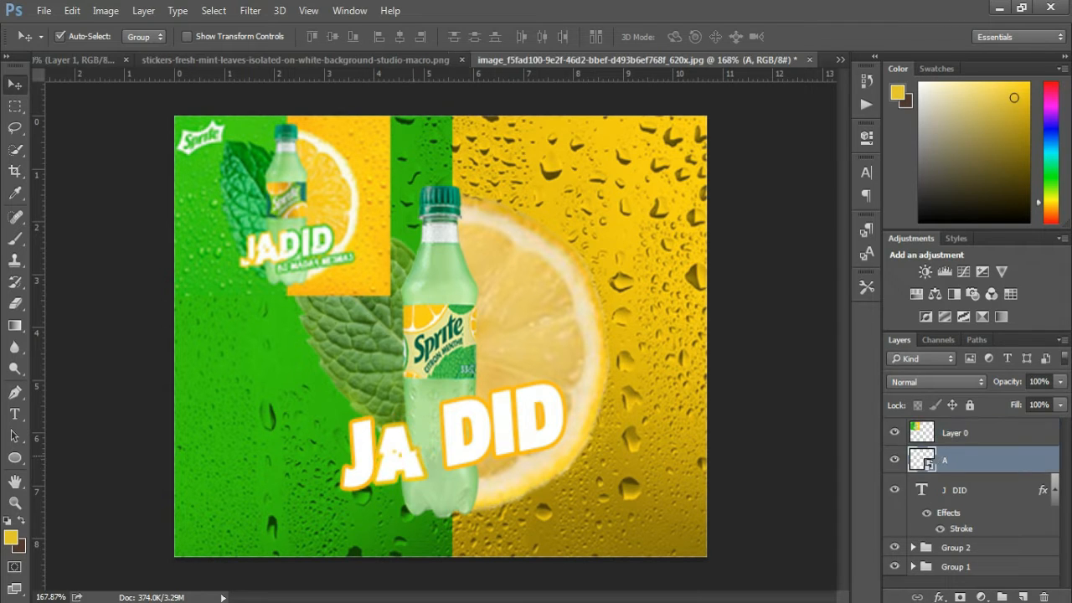
left_click_drag(461, 432, 431, 416)
key("t")
left_click(458, 426)
key("BackSpace")
key("ctrl+Return")
Step: Fit the A between the J and the first D, scaled to 110.61% and rotated -6.41°
key("v")
left_click(400, 457)
key("ctrl+t")
left_click_drag(400, 454, 405, 446)
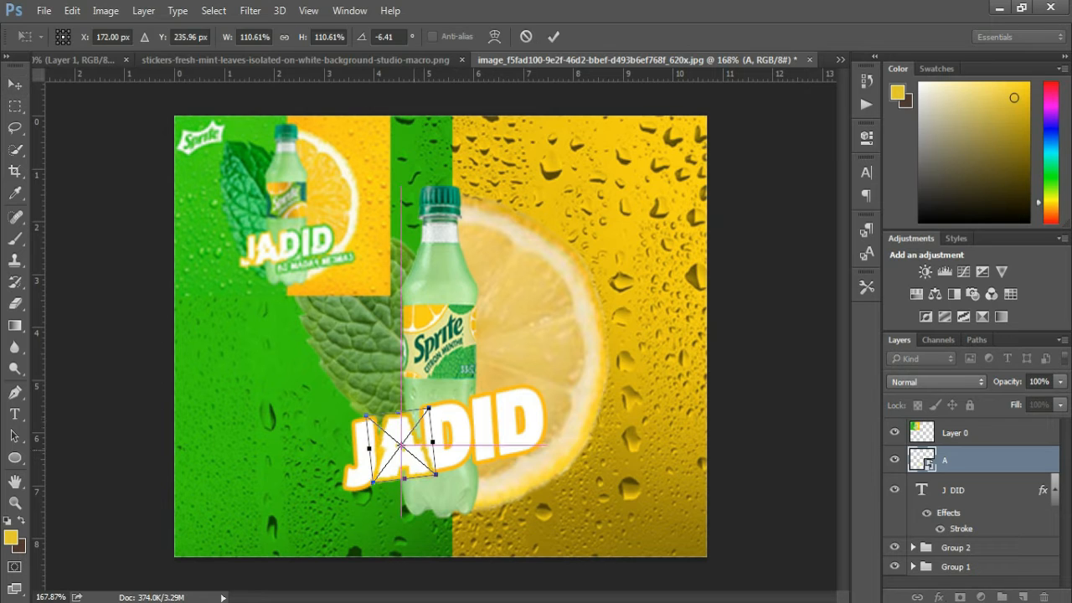
key("Return")
Step: Merge the J DID lettering layer and the A layer into one layer
left_click(986, 492)
right_click(985, 491)
left_click(733, 195)
left_click(977, 460, "shift")
right_click(977, 463)
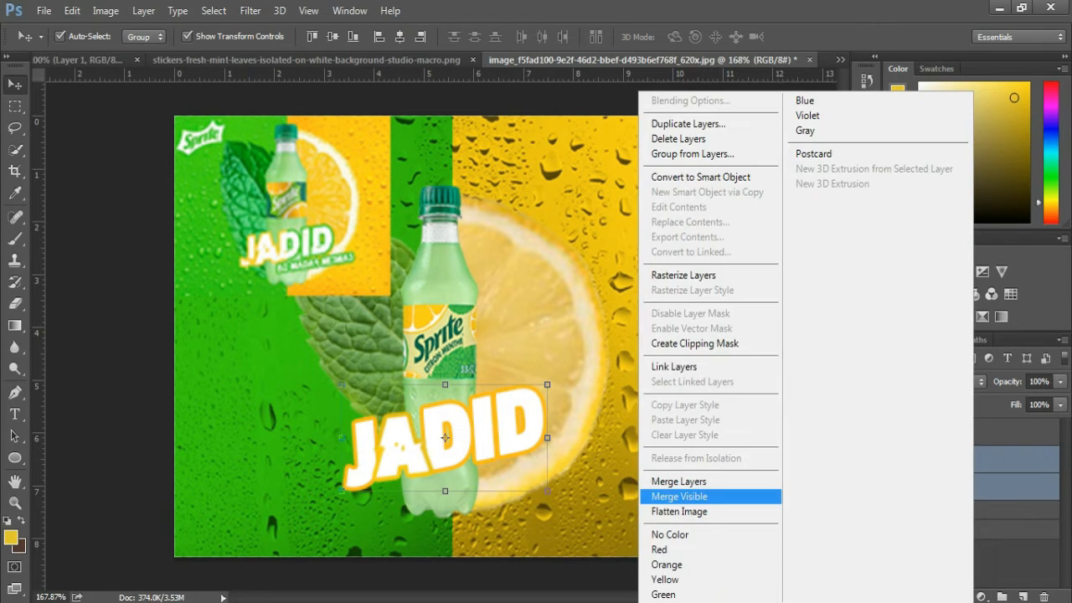
left_click(704, 496)
key("ctrl+z")
right_click(977, 463)
left_click(704, 477)
Step: Brush a sampled golden-yellow stroke 5 px wide across the lower part of the J
key("b")
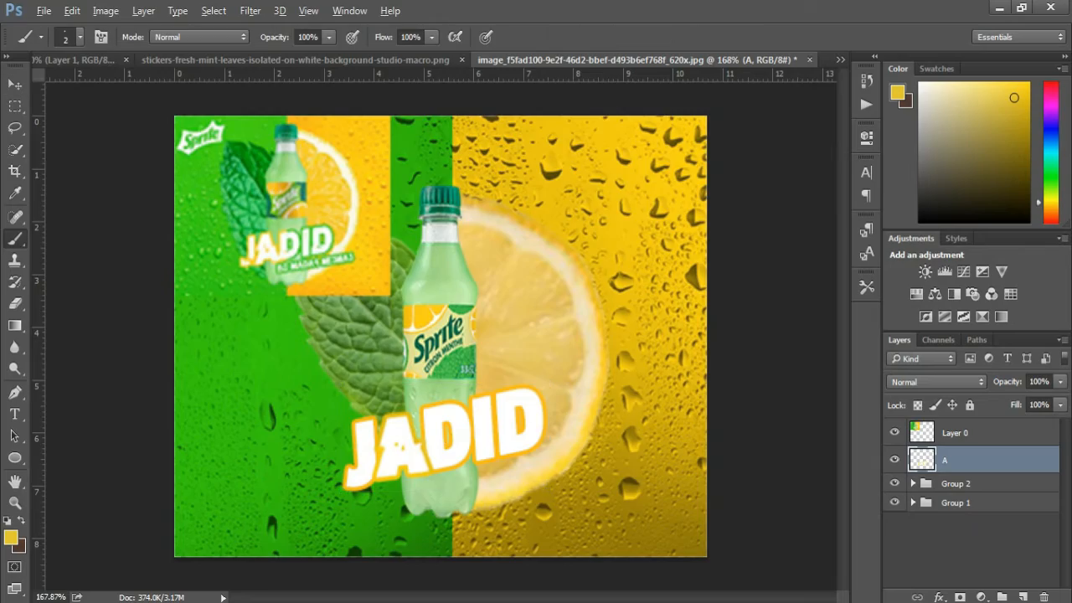
scroll(445, 438, "up", 5)
key("x")
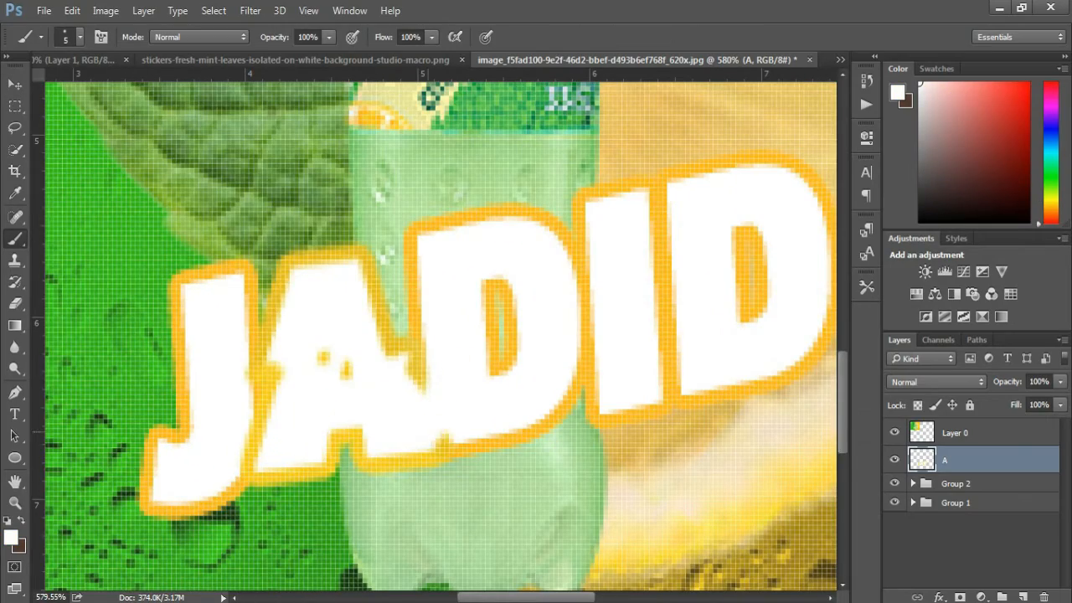
scroll(444, 440, "down", 5)
scroll(453, 444, "up", 3)
scroll(382, 385, "up", 4)
left_click(362, 437, "alt")
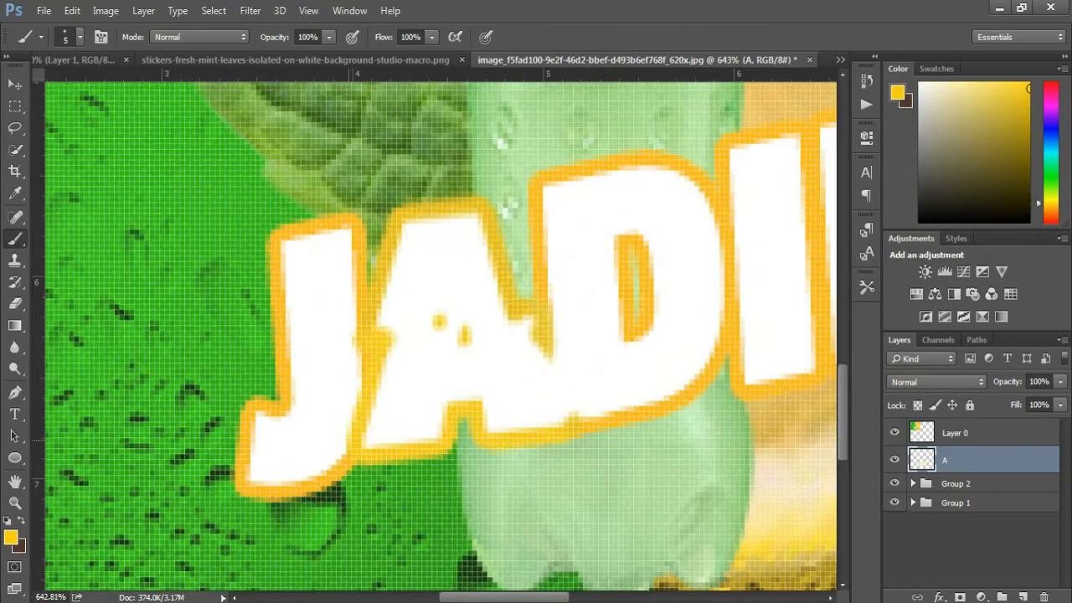
mouse_move(338, 414)
left_mouse_down()
mouse_move(315, 442)
mouse_move(283, 432)
mouse_move(318, 466)
mouse_move(394, 463)
mouse_move(375, 423)
left_mouse_up()
Step: Touch up the cut across the J's foot with white and yellow sampled from the lettering
scroll(361, 441, "down", 5)
scroll(361, 442, "down", 3)
scroll(369, 477, "up", 11)
left_click(373, 472, "alt")
left_click(389, 432, "alt")
Step: Paint short yellow strokes beneath the openings of both Ds with a 3 px brush, undoing unwanted strokes
key("bracketleft")
key("bracketleft")
scroll(383, 428, "down", 9)
scroll(494, 395, "up", 6)
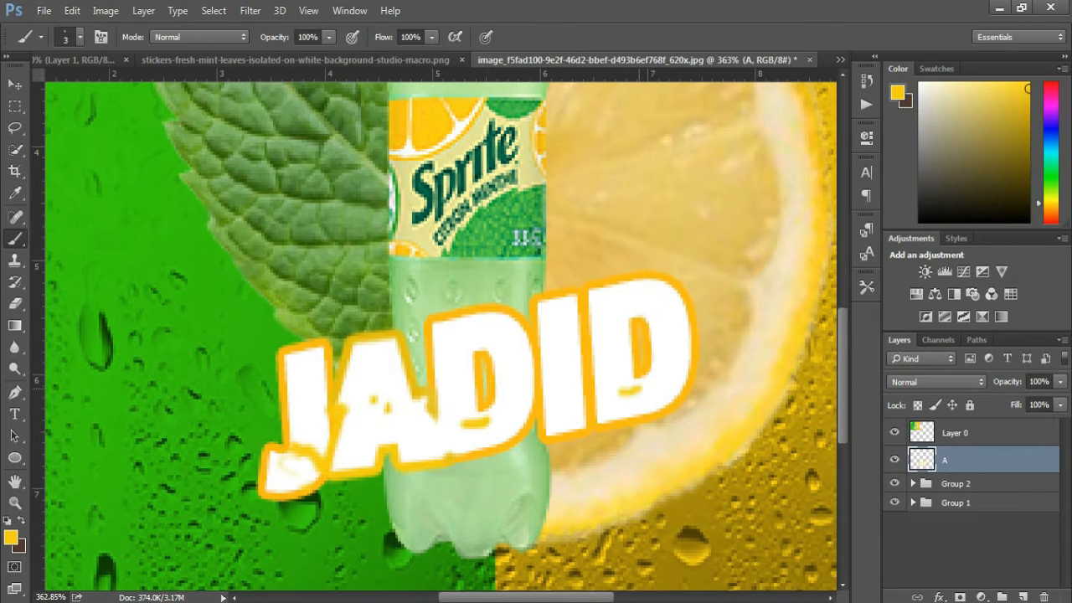
key("ctrl+alt+z")
key("ctrl+alt+z")
scroll(643, 390, "down", 6)
scroll(644, 390, "up", 5)
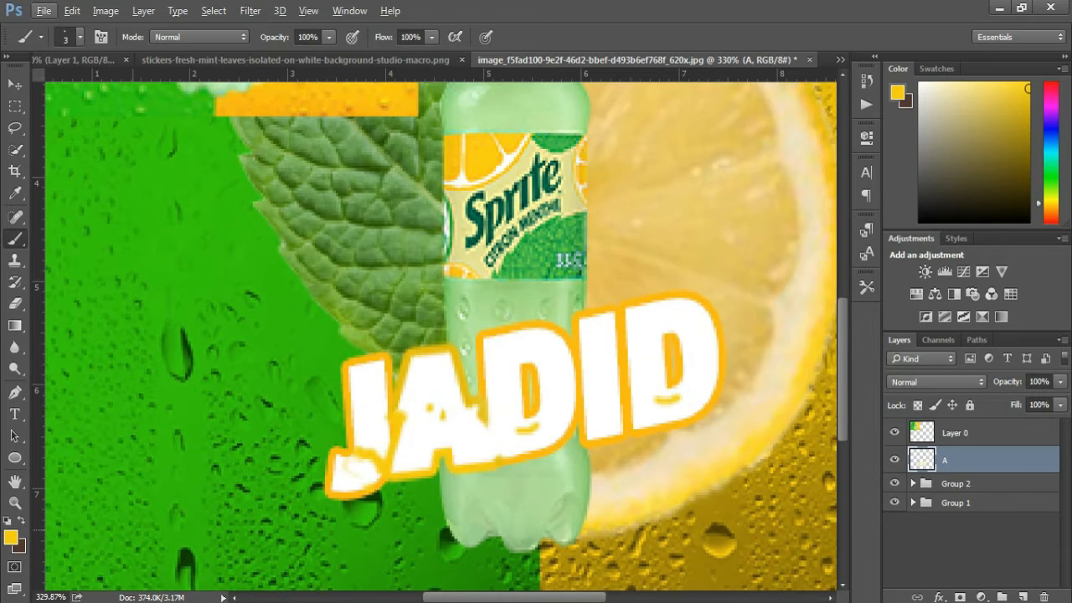
Step: Paint small grey specks and scratches on the first D and the I with a 1 px brush
left_click(933, 135)
scroll(573, 339, "up", 7)
key("bracketleft")
key("bracketleft")
left_click_drag(607, 325, 635, 365)
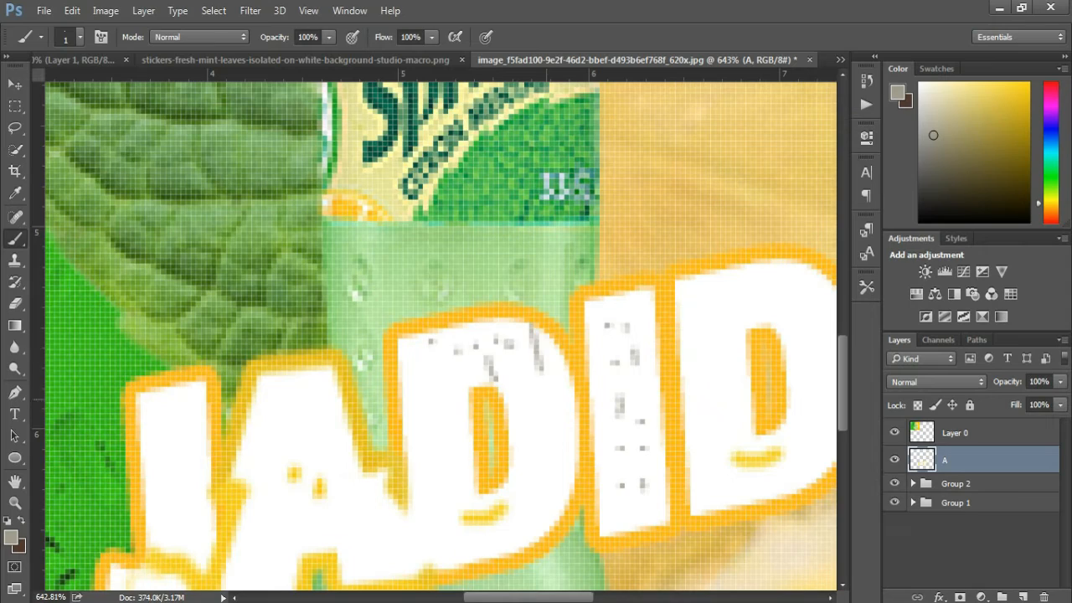
scroll(440, 335, "down", 8)
Step: Paint sampled orange over the lower outline between the I and the last D with a 3 px brush
scroll(440, 335, "up", 5)
scroll(503, 503, "up", 6)
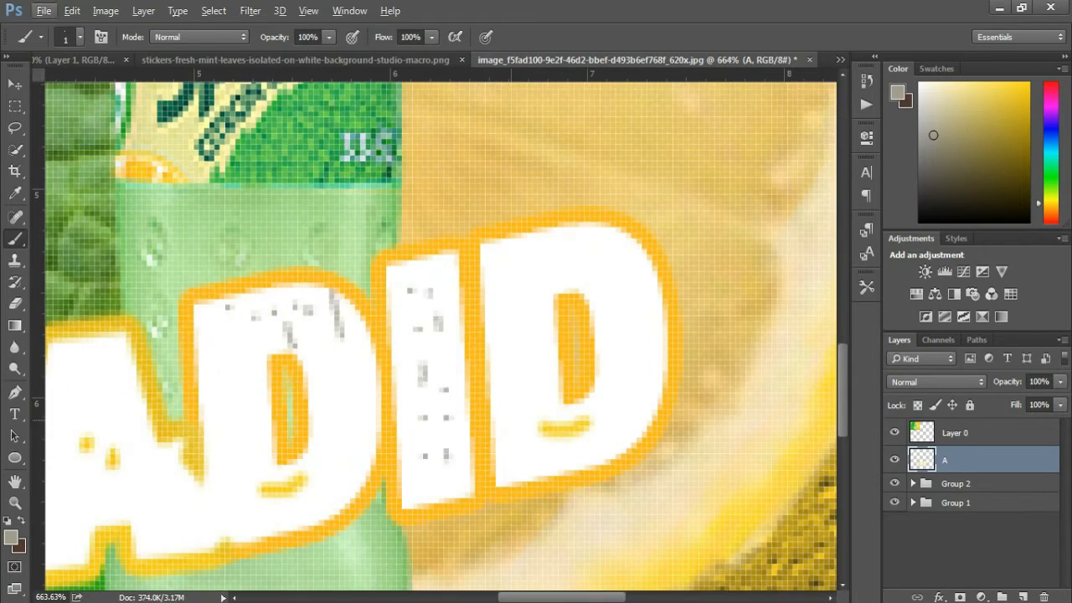
key("bracketright")
key("bracketright")
left_click(490, 452, "alt")
left_click_drag(471, 425, 470, 497)
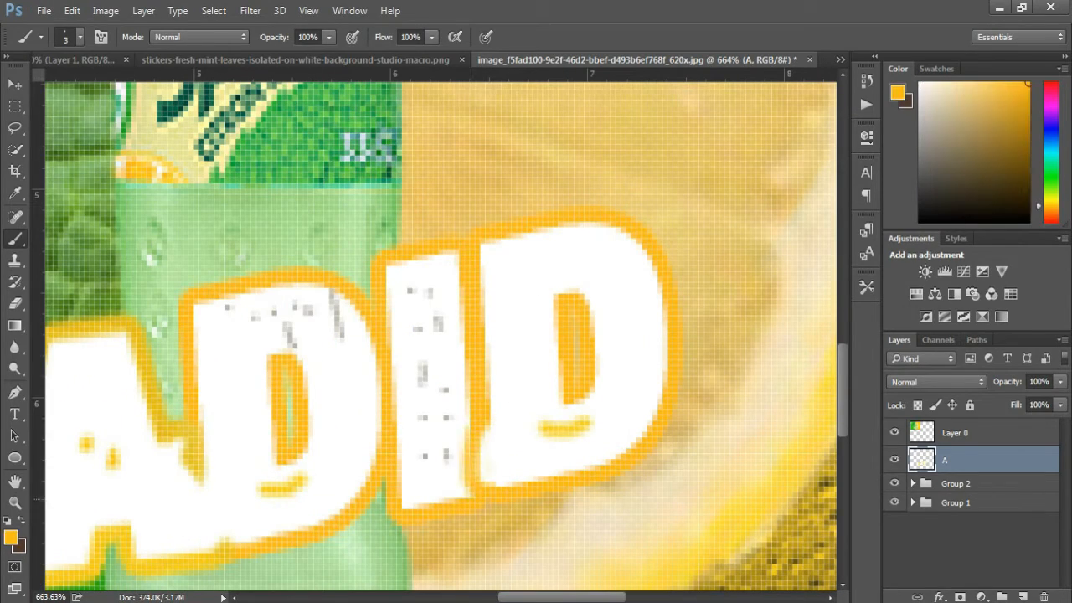
Step: Reshape the last D's lower corner beside the I with sampled white and orange strokes, and undo the last stroke
left_click(462, 403, "alt")
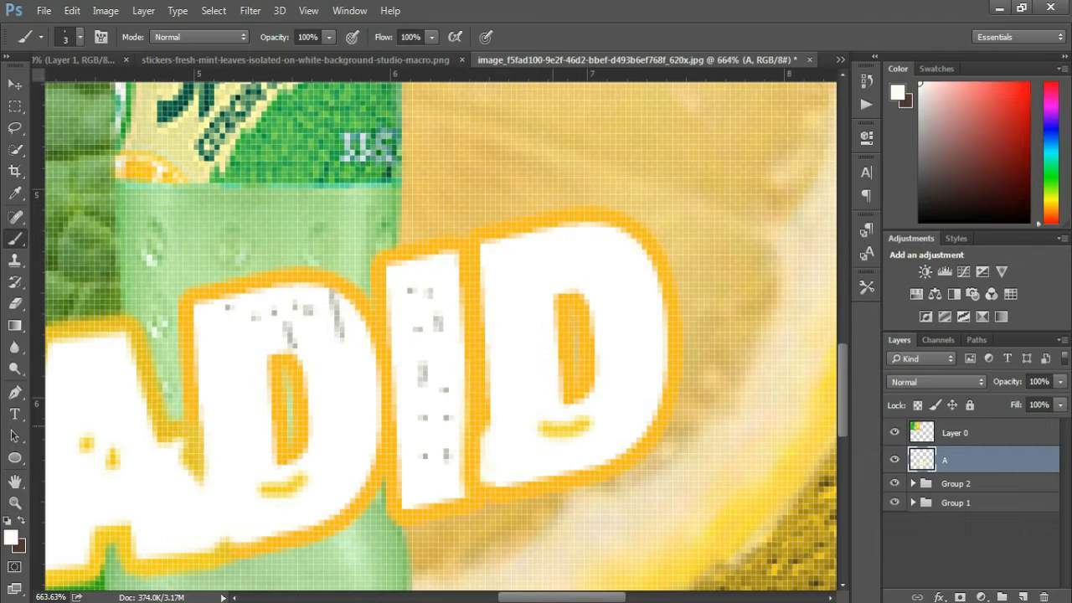
left_click_drag(475, 439, 488, 489)
left_click(470, 419, "alt")
left_click_drag(471, 448, 470, 475)
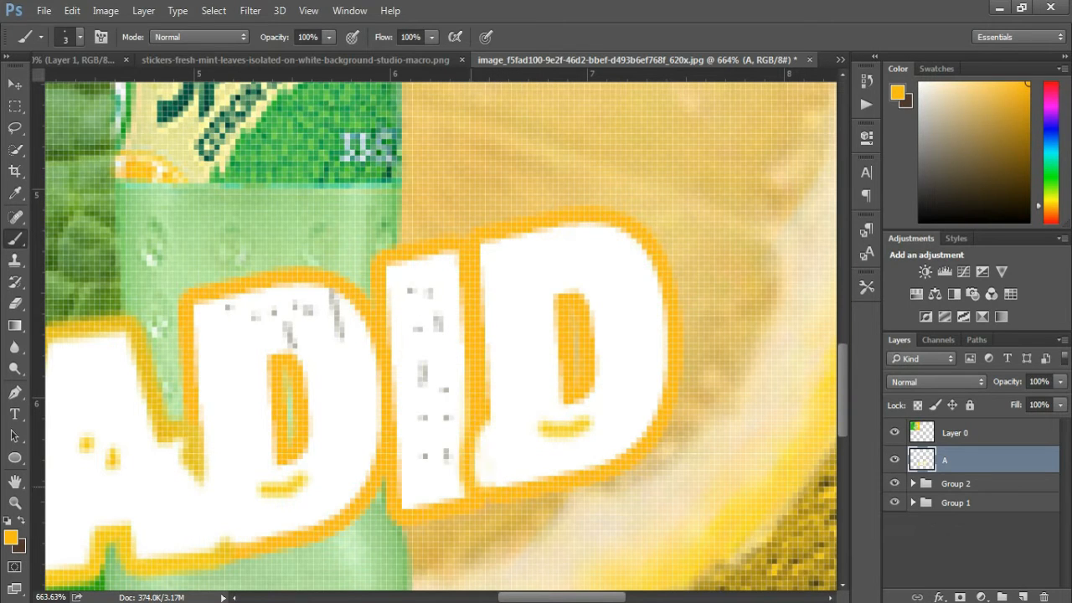
scroll(484, 452, "down", 5)
scroll(469, 469, "up", 3)
scroll(469, 469, "down", 1)
key("ctrl+z")
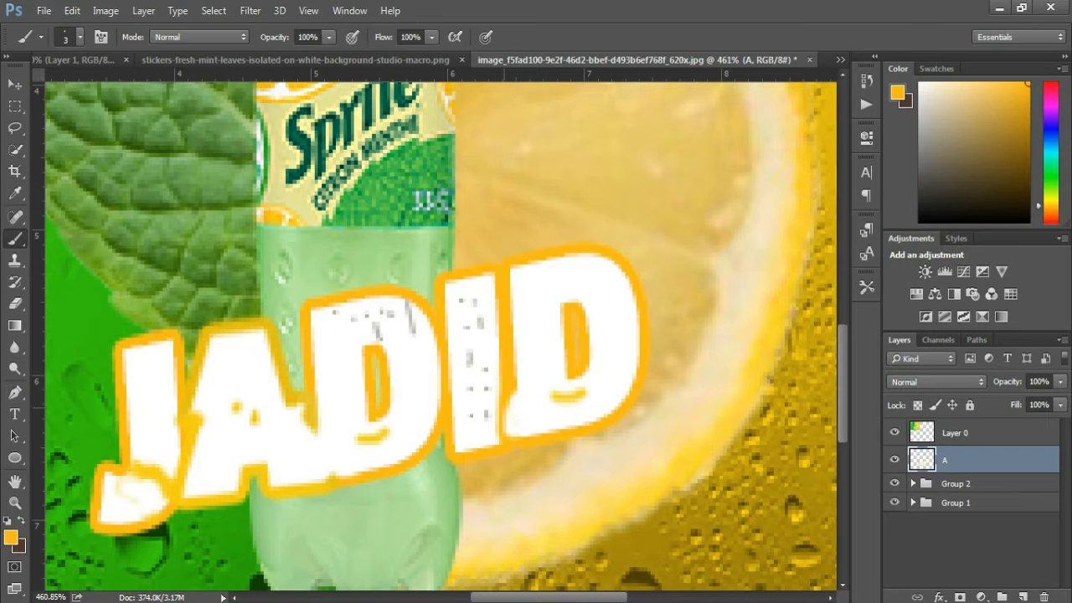
Step: Compare the painted details of the JADID lettering with the small reference poster in the canvas corner
scroll(441, 335, "down", 5)
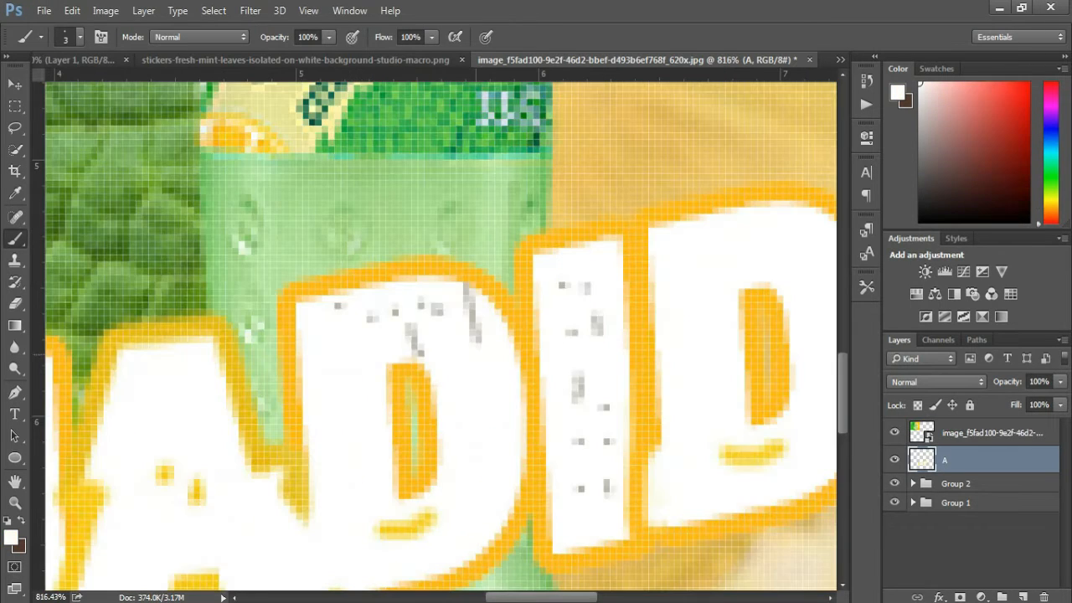
scroll(441, 335, "down", 5)
scroll(441, 335, "up", 3)
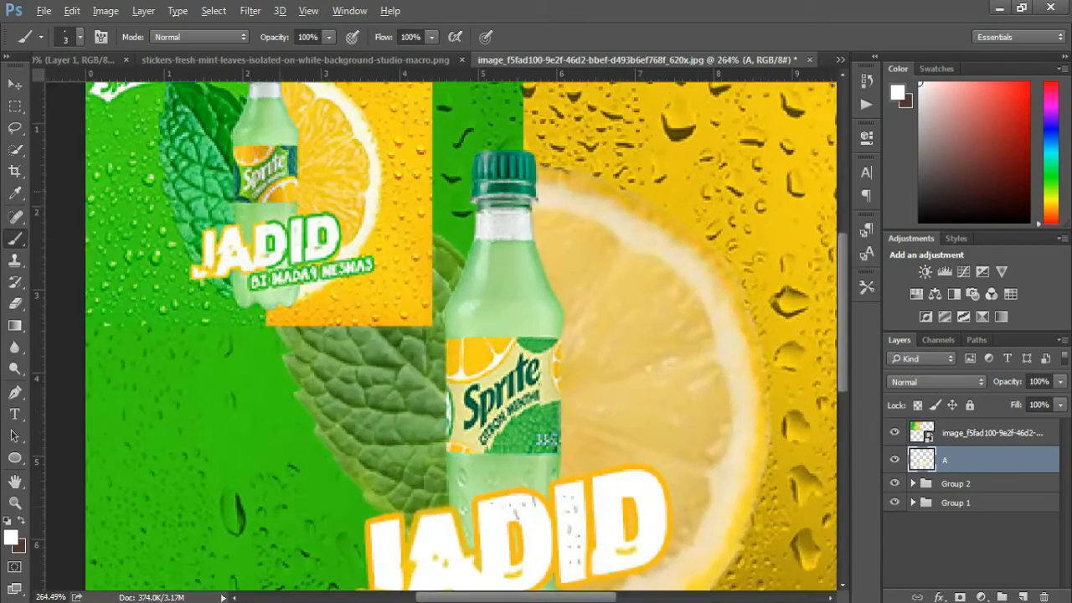
scroll(460, 335, "down", 4)
scroll(461, 335, "up", 6)
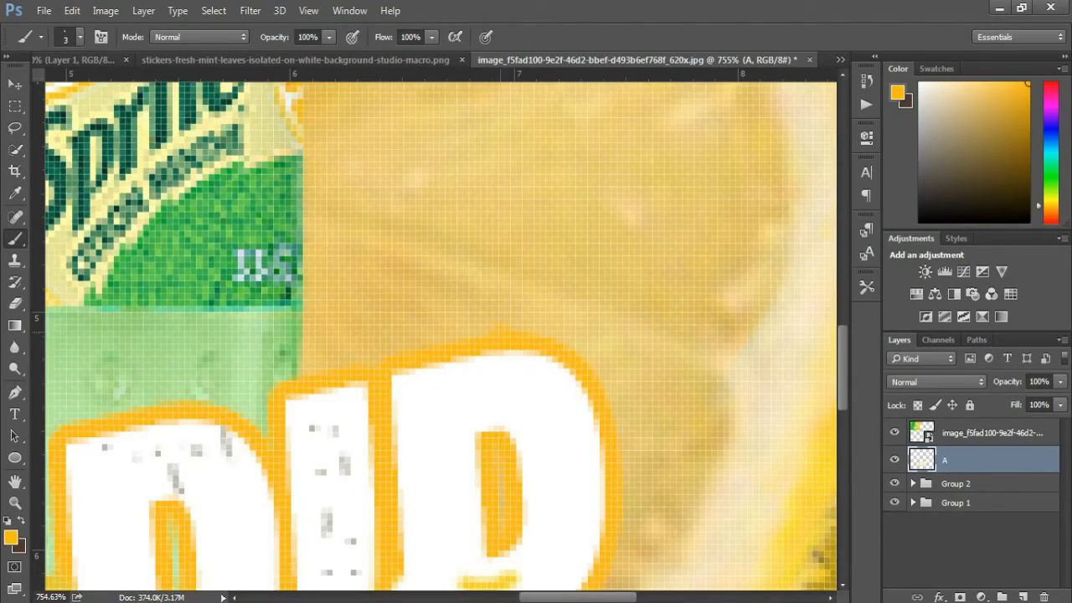
key("x")
scroll(481, 351, "down", 4)
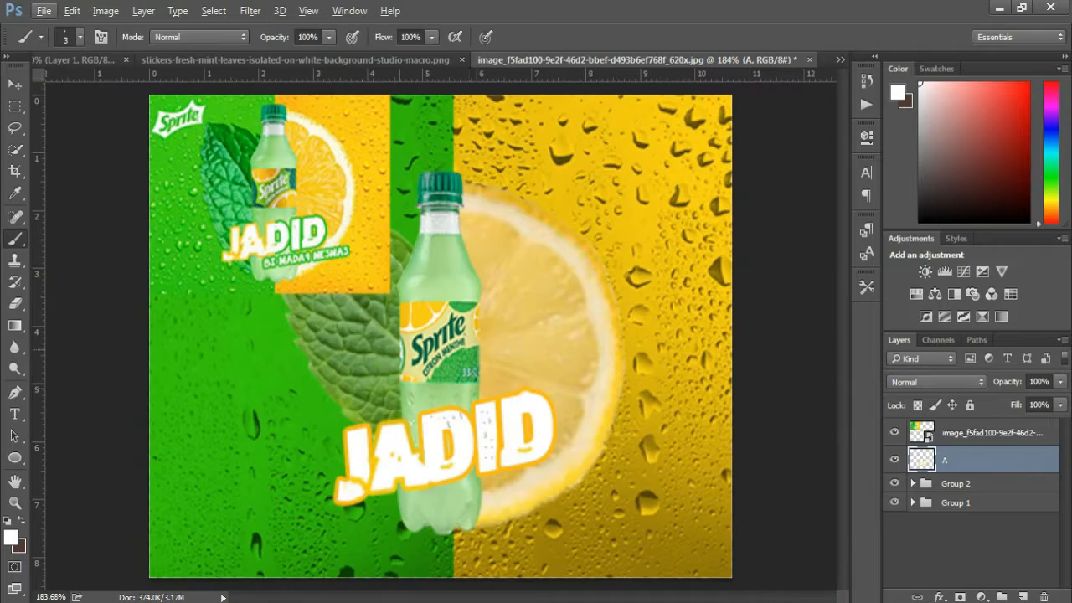
scroll(433, 472, "up", 5)
key("x")
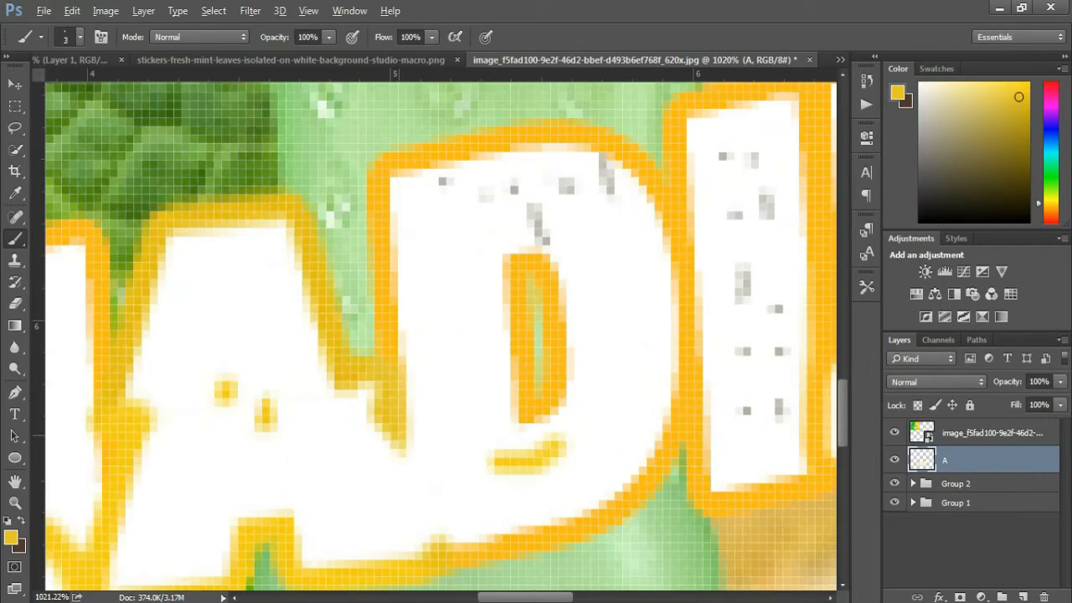
scroll(405, 469, "down", 5)
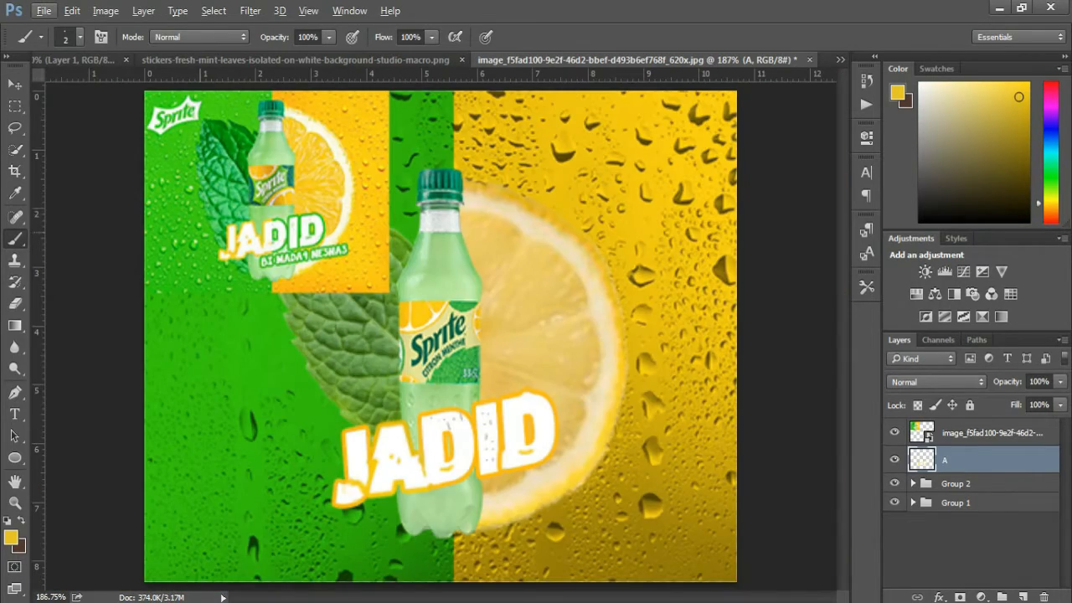
left_click(14, 413)
left_click(195, 37)
scroll(226, 251, "down", 10)
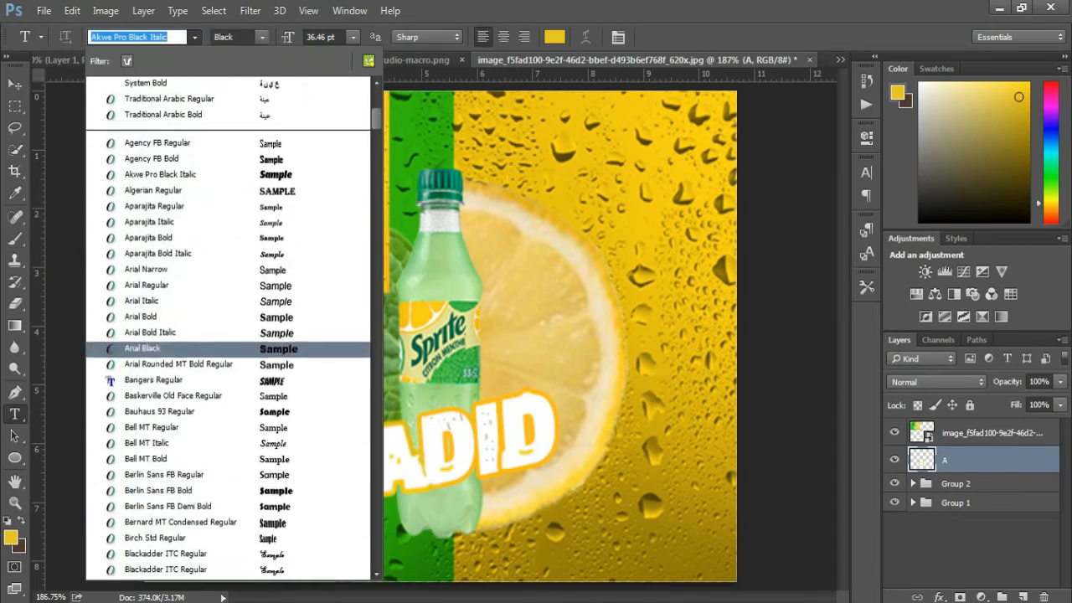
scroll(202, 190, "down", 7)
left_click(194, 174)
left_click(421, 531)
scroll(425, 502, "down", 5)
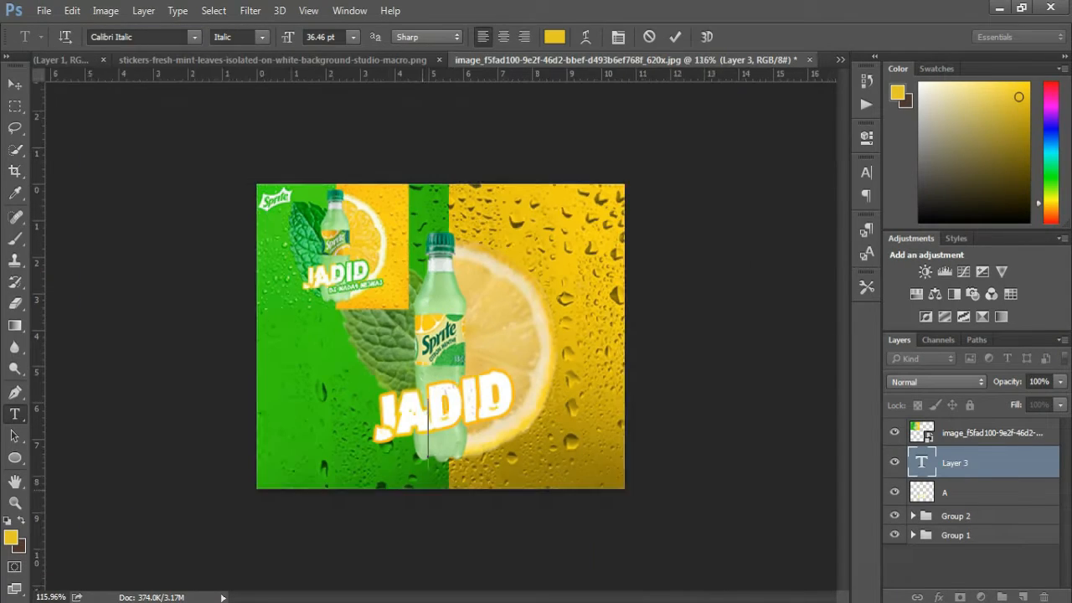
scroll(428, 444, "up", 1)
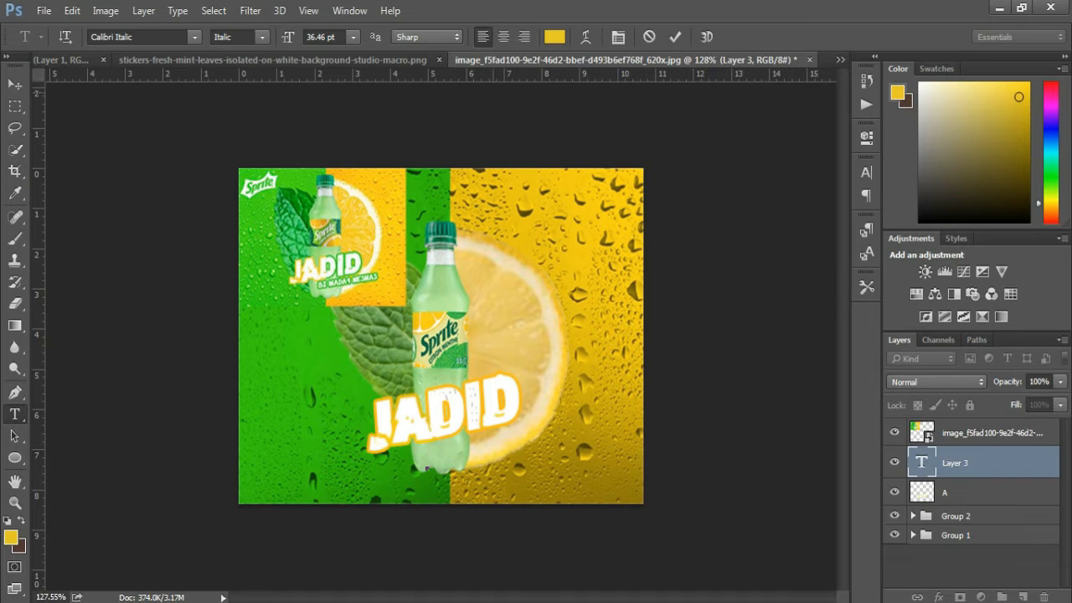
key("Escape")
Step: Start a new text layer over the bottle in Blackoak Std Regular at 2.46 pt, coloured white (ffffff)
left_click(138, 37)
type("Ak")
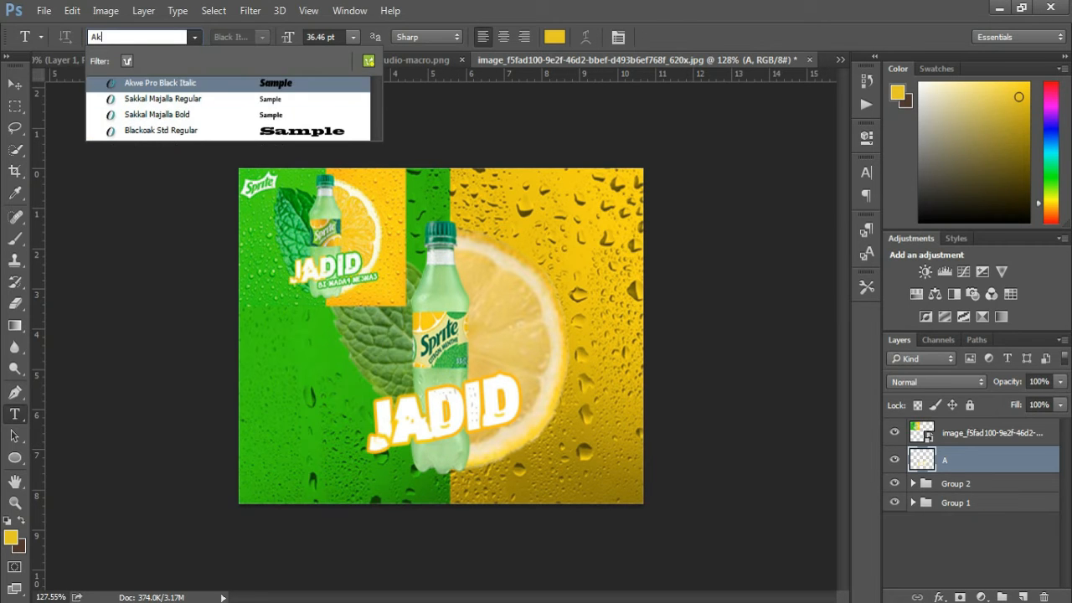
left_click(151, 137)
left_click(435, 319)
type("NEW")
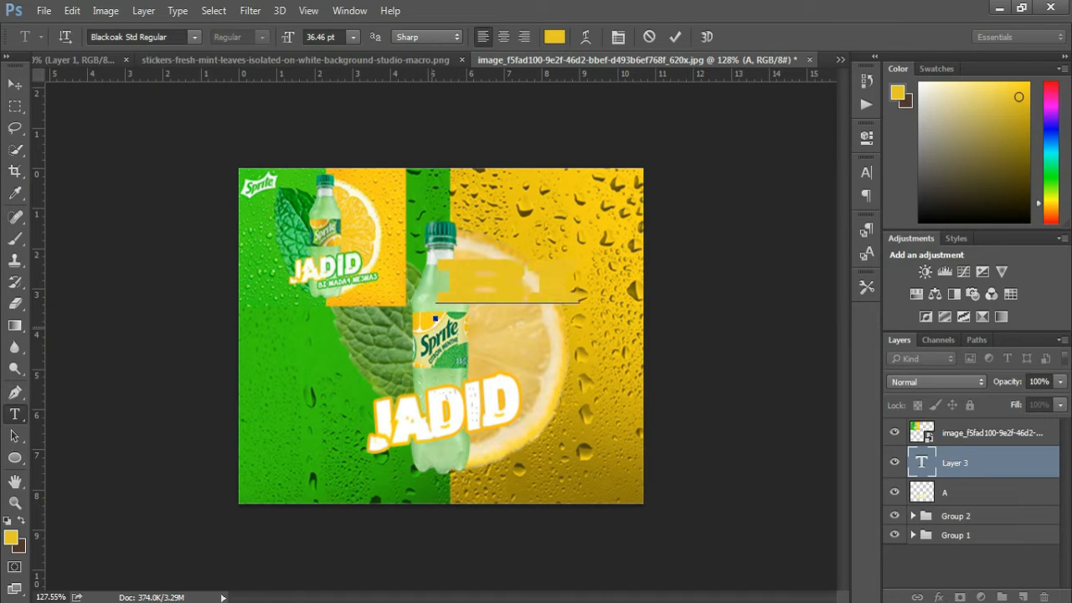
key("BackSpace")
key("BackSpace")
key("BackSpace")
left_click(554, 36)
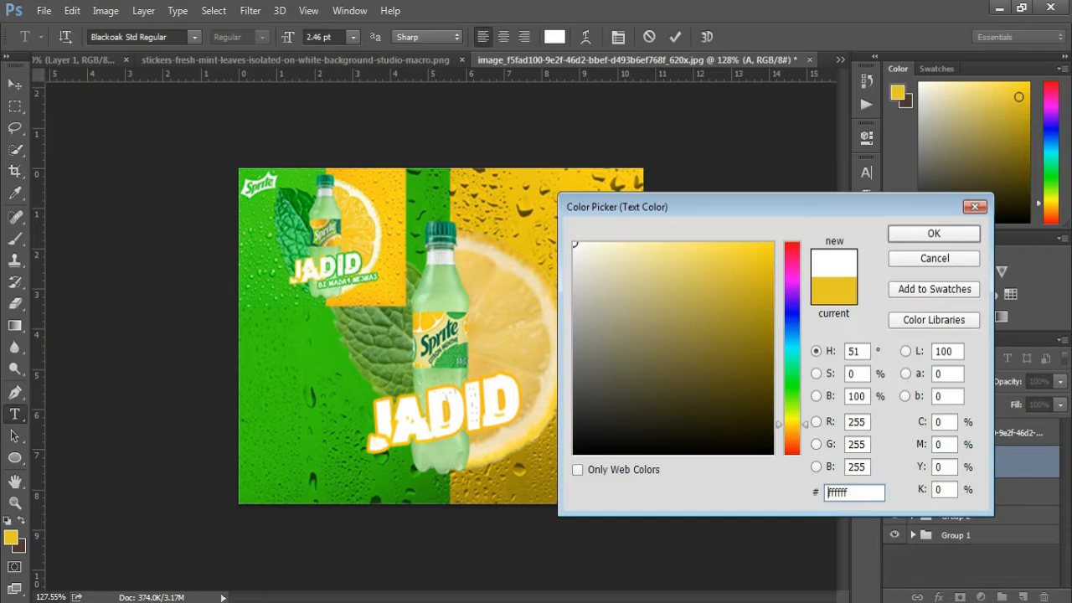
type("ffffff")
key("Return")
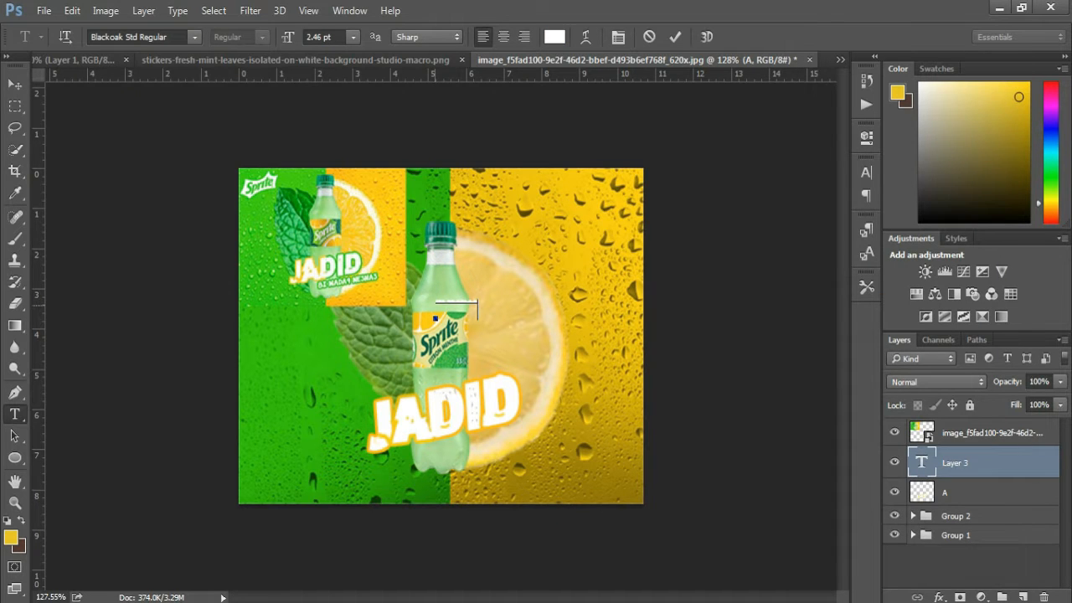
Step: Enter the tagline BI MADA9 NA3NA3 and increase its font size
left_click(483, 291)
left_click(482, 291)
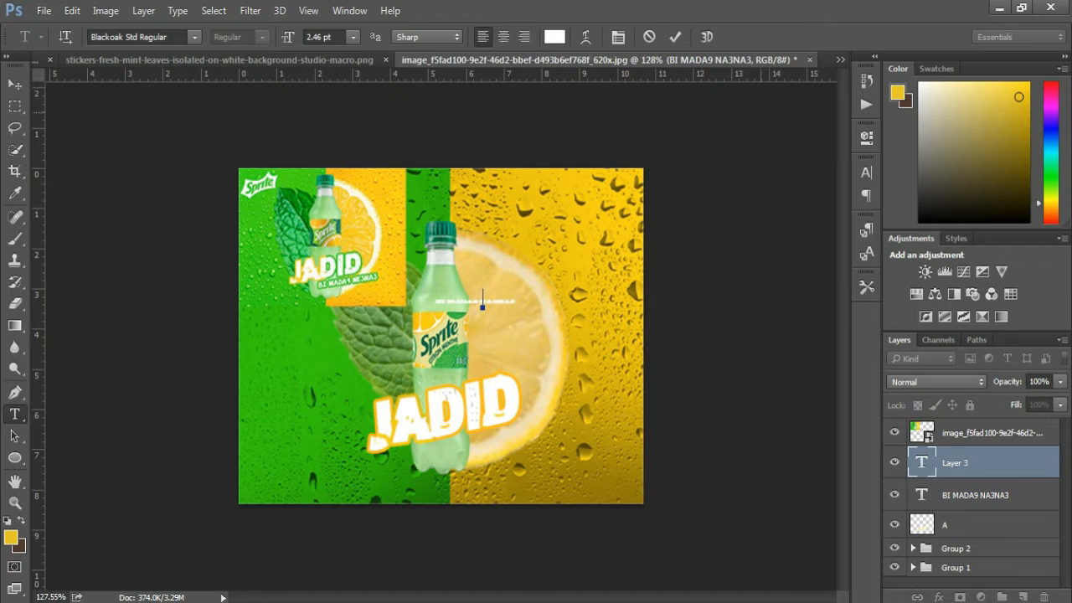
double_click(921, 462)
mouse_move(288, 37)
left_mouse_down()
mouse_move(301, 36)
mouse_move(292, 37)
left_mouse_up()
left_click(675, 37)
Step: Move the tagline below the JADID title, tilt it upward like the title and scale it to 61.19% width and 137.12% height
key("v")
left_click_drag(536, 299, 464, 455)
scroll(465, 455, "up", 4)
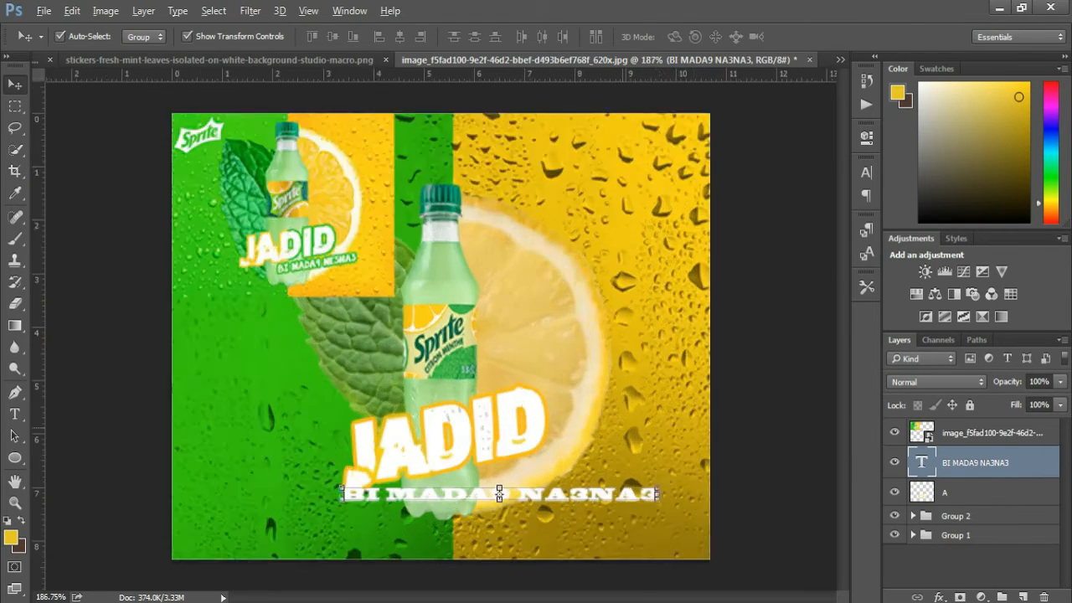
scroll(465, 455, "up", 2)
key("ctrl+t")
left_click_drag(515, 379, 514, 400)
left_click_drag(695, 402, 691, 356)
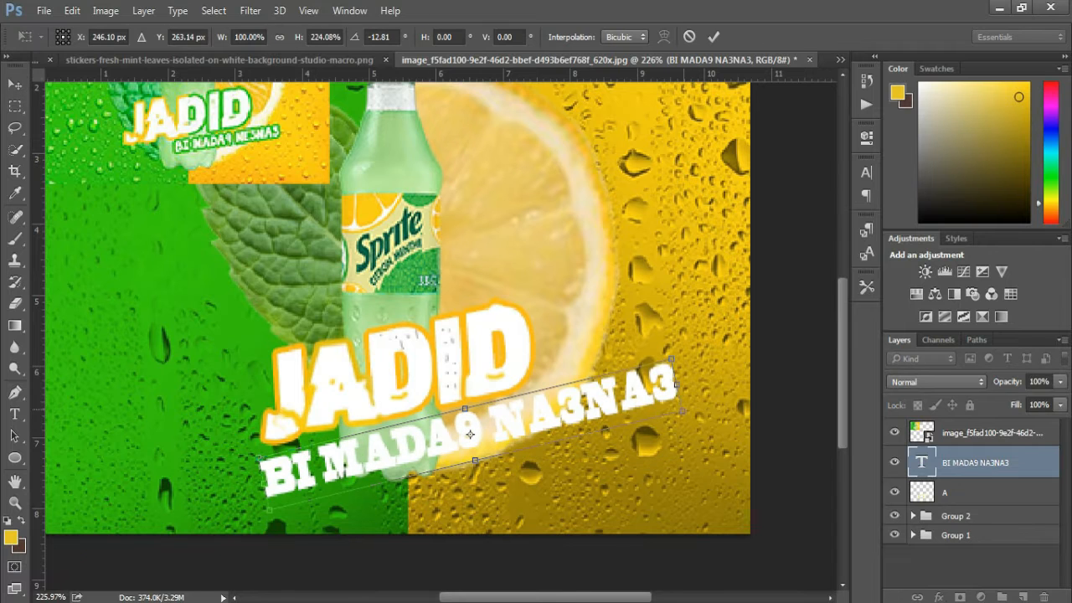
left_click_drag(266, 501, 343, 463)
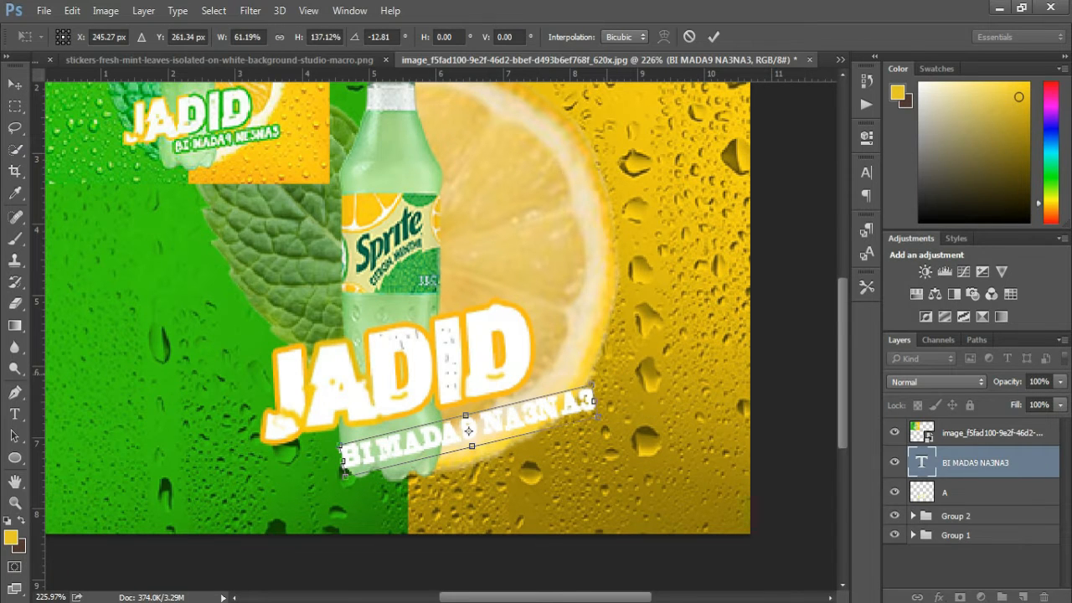
left_click_drag(470, 430, 476, 427)
key("Return")
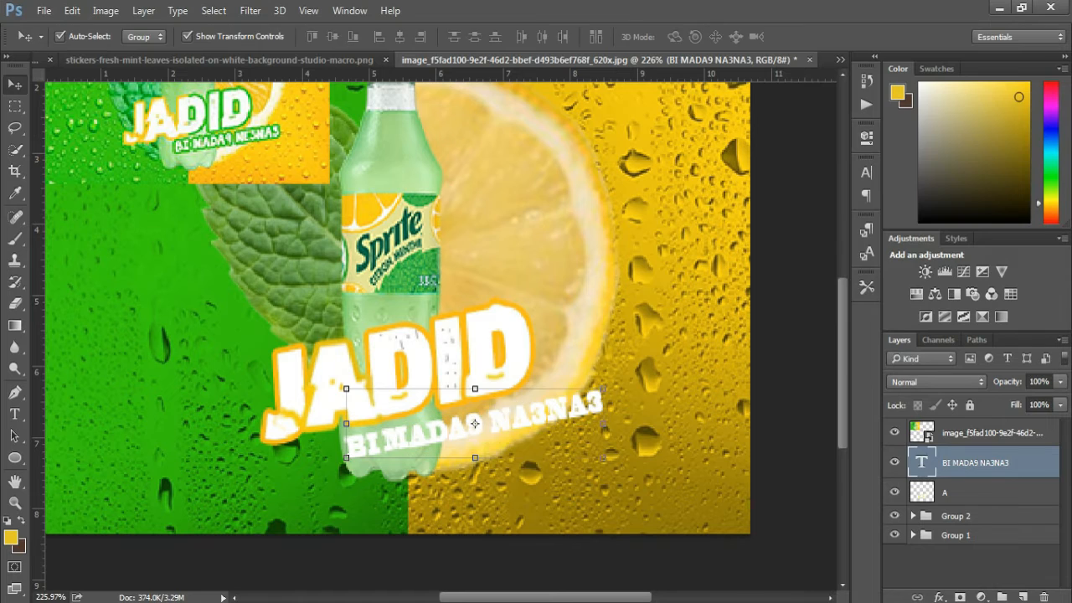
Step: Give the tagline a 3 px outside stroke in green (38cf00)
double_click(1022, 462)
left_click(539, 196)
left_click(694, 240)
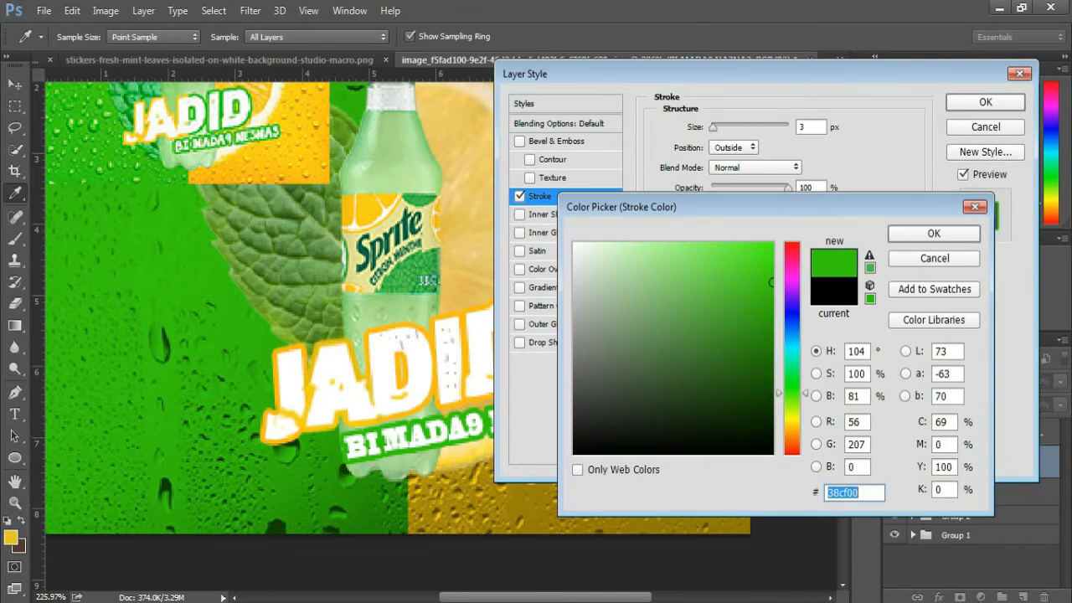
key("Return")
key("Return")
key("v")
key("ctrl+minus")
key("ctrl+0")
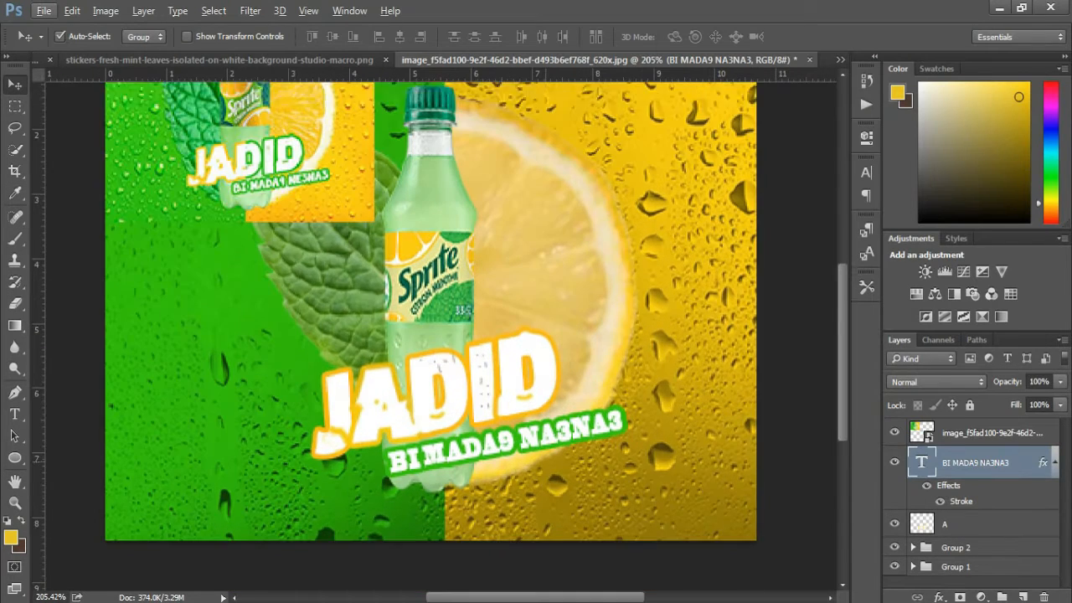
Step: Rasterize the tagline and roughen the BI MADA9 letters with a 2 px Eraser
scroll(369, 478, "up", 8)
key("e")
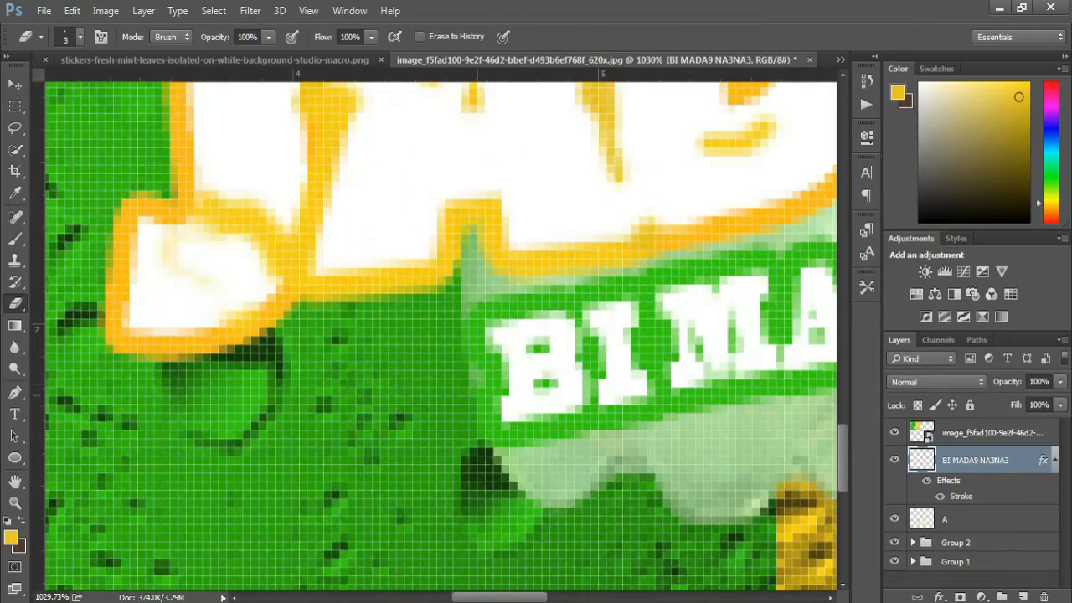
scroll(369, 442, "down", 7)
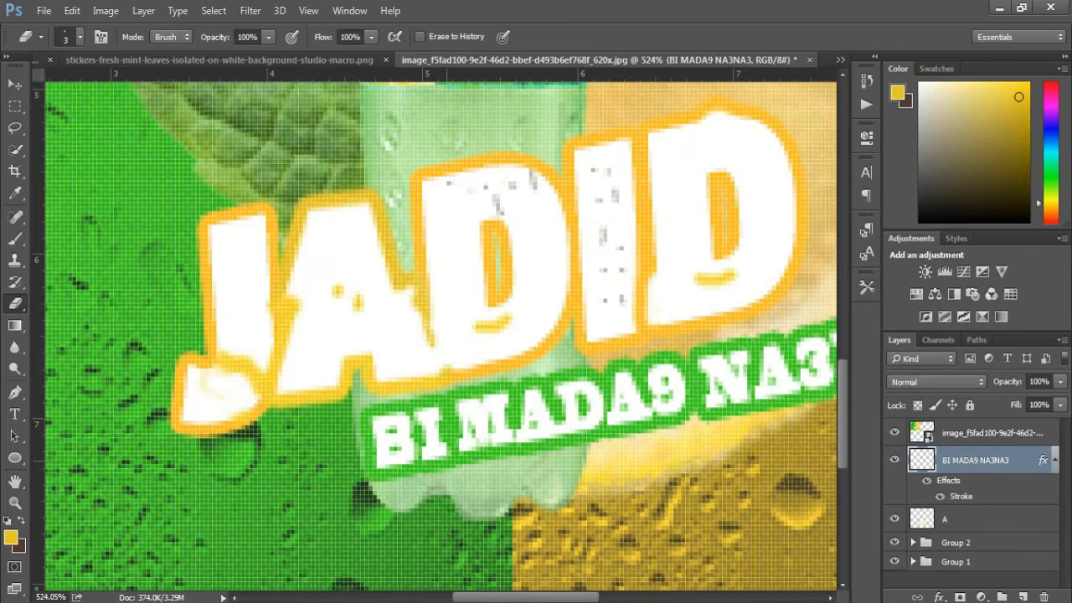
key("bracketleft")
scroll(457, 394, "up", 2)
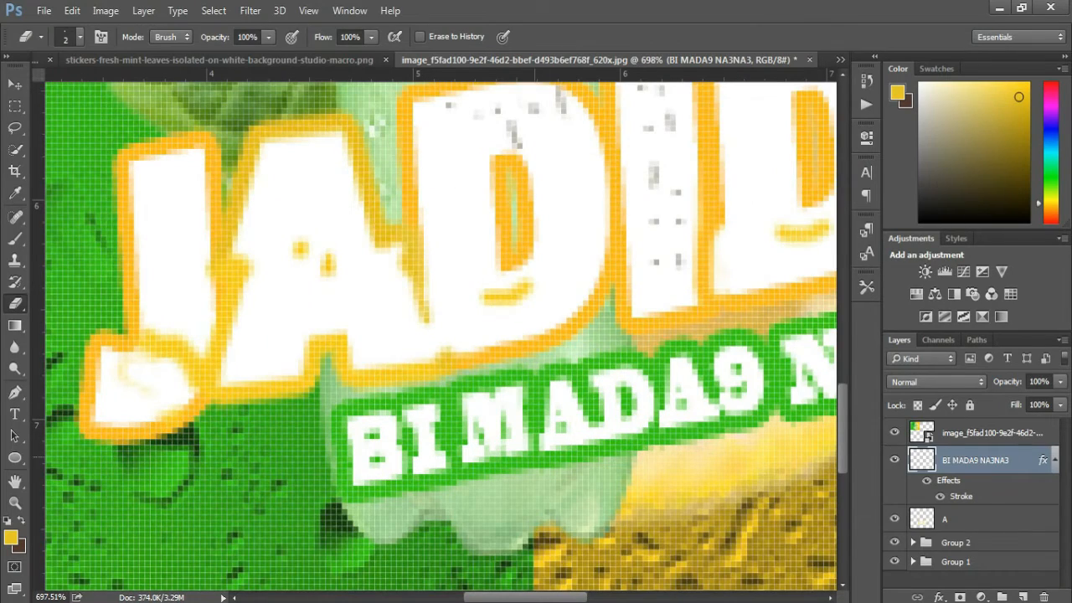
scroll(419, 335, "down", 8)
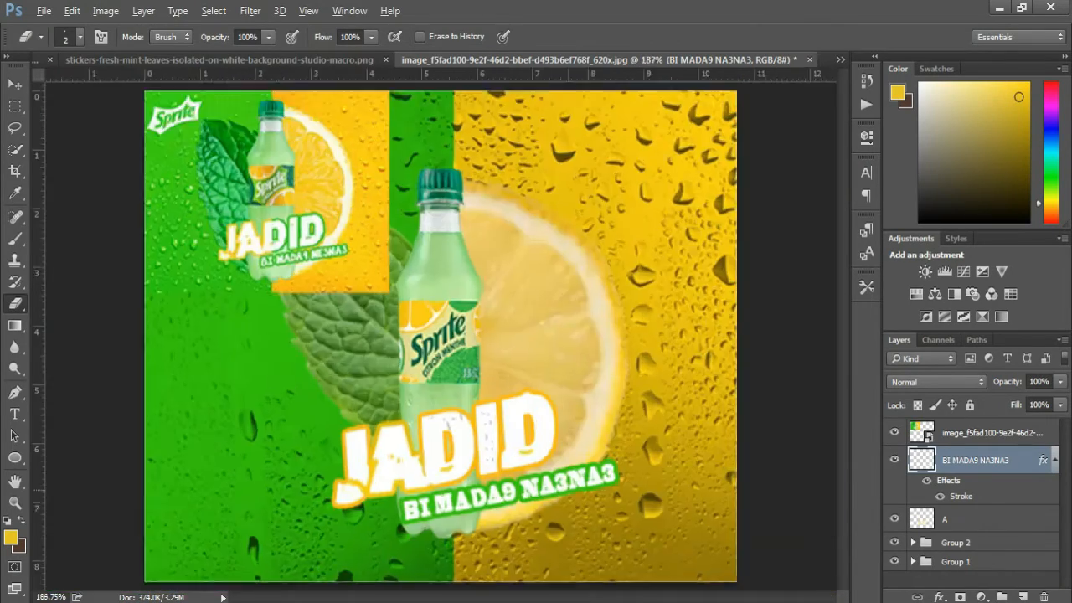
Step: Roughen the NA3NA3 letters of the tagline with the 2 px Eraser
scroll(483, 469, "up", 9)
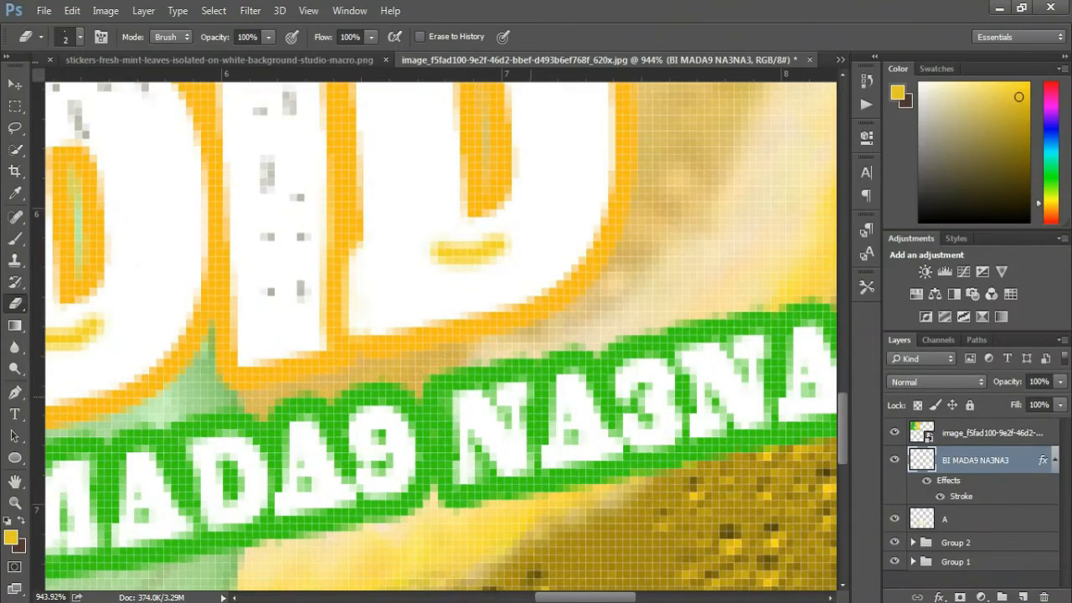
scroll(505, 402, "down", 8)
scroll(582, 381, "up", 8)
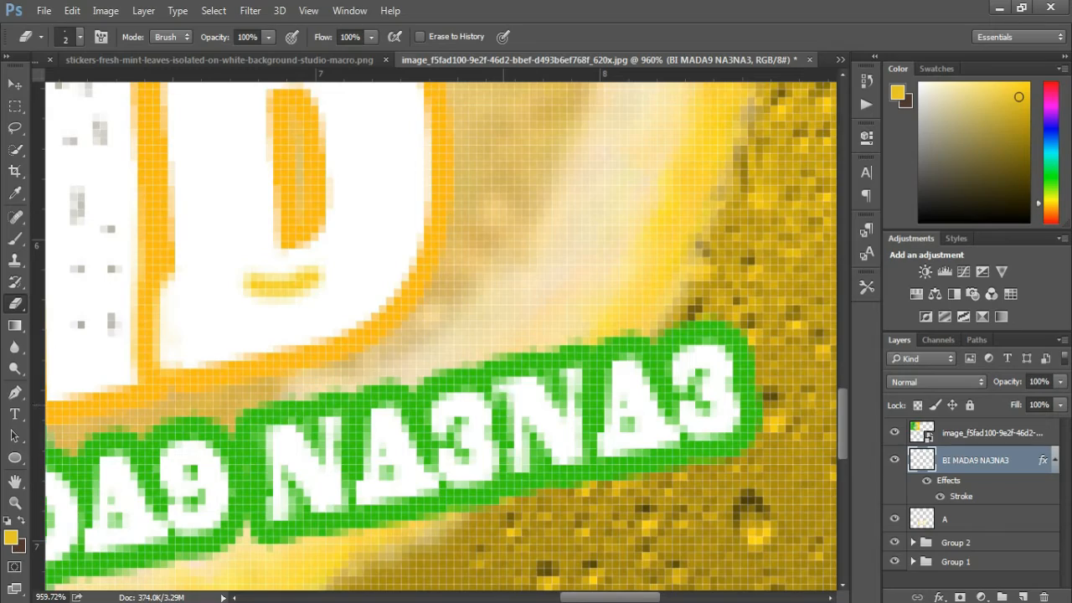
scroll(503, 386, "down", 8)
scroll(503, 386, "up", 9)
scroll(503, 386, "down", 8)
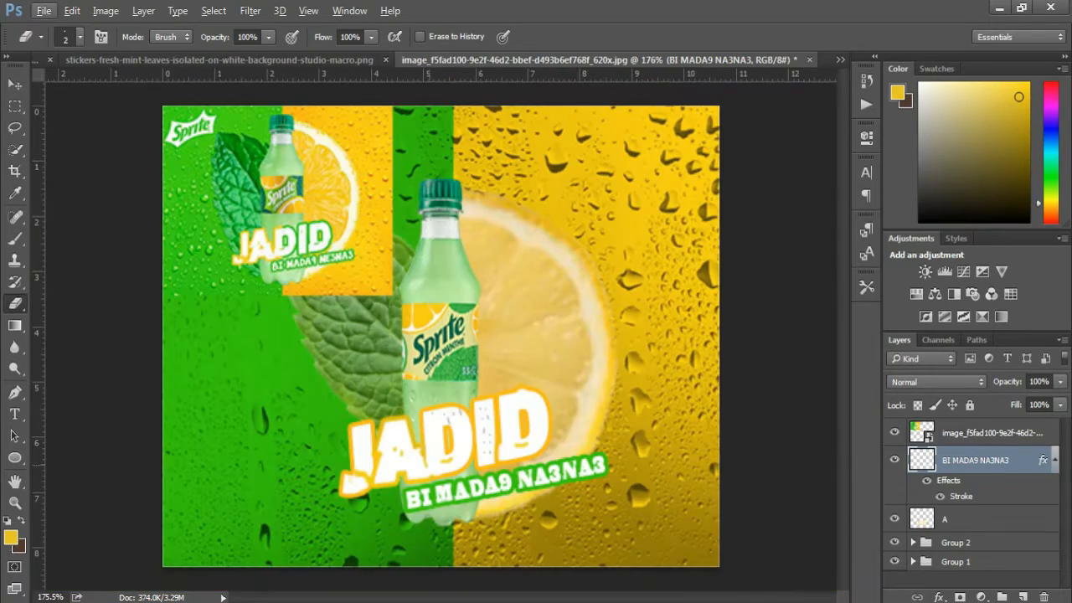
Step: Sample the background green, and put the JADID lettering from mid first D onward on a new layer using a rectangular selection
left_click(972, 519)
left_click(15, 193)
left_click(251, 352)
left_click(15, 84)
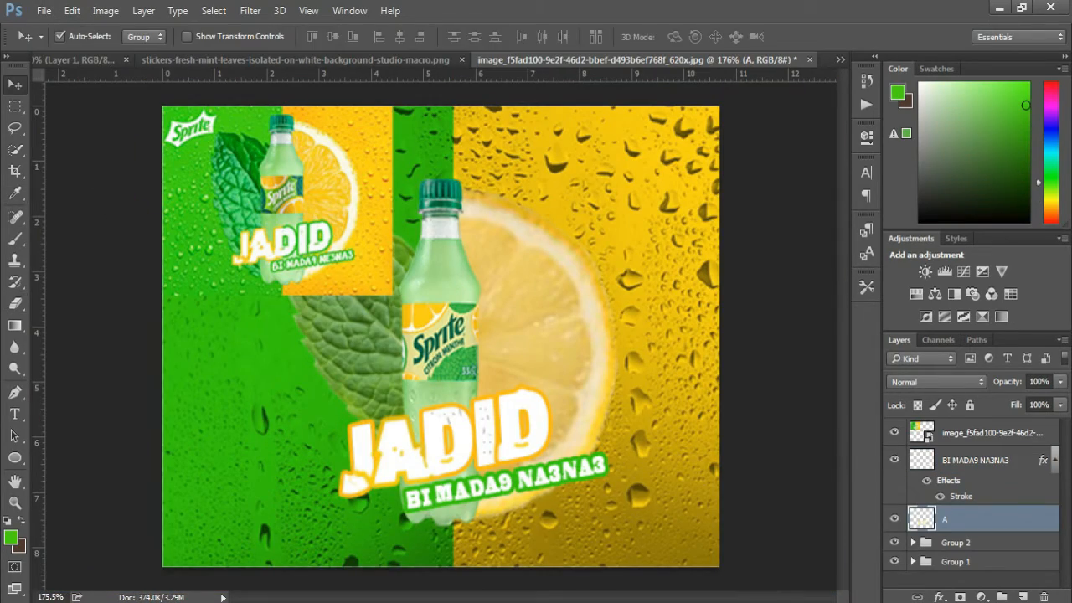
left_click(15, 106)
scroll(446, 479, "up", 4)
scroll(440, 331, "down", 1)
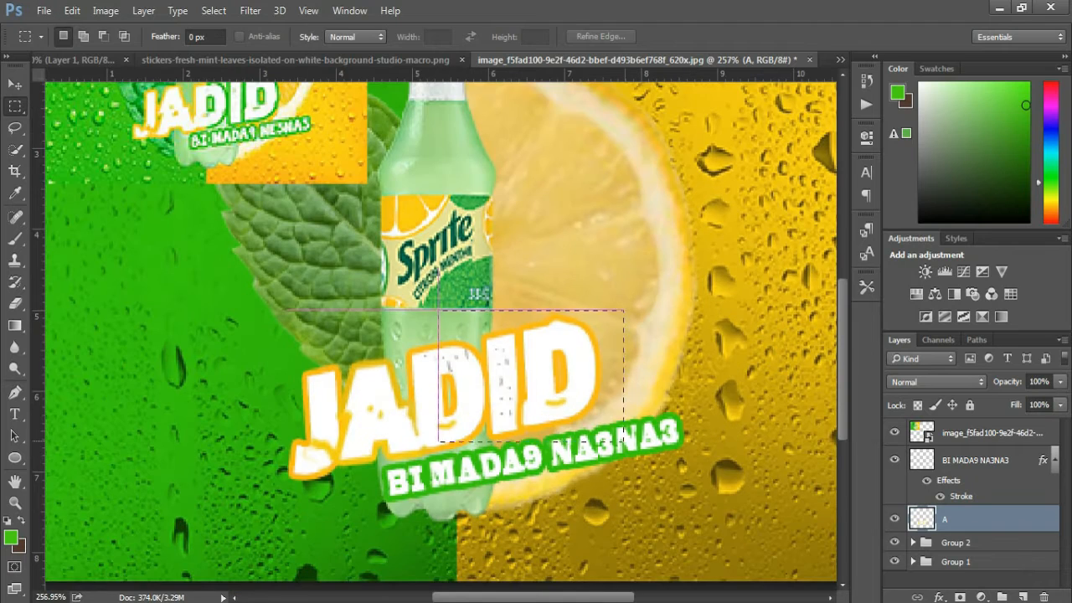
right_click(578, 358)
left_click(620, 180)
Step: Recolour the new layer's orange outline green with a clipped Hue/Saturation adjustment, colorized at hue 101 with raised saturation
double_click(1005, 520)
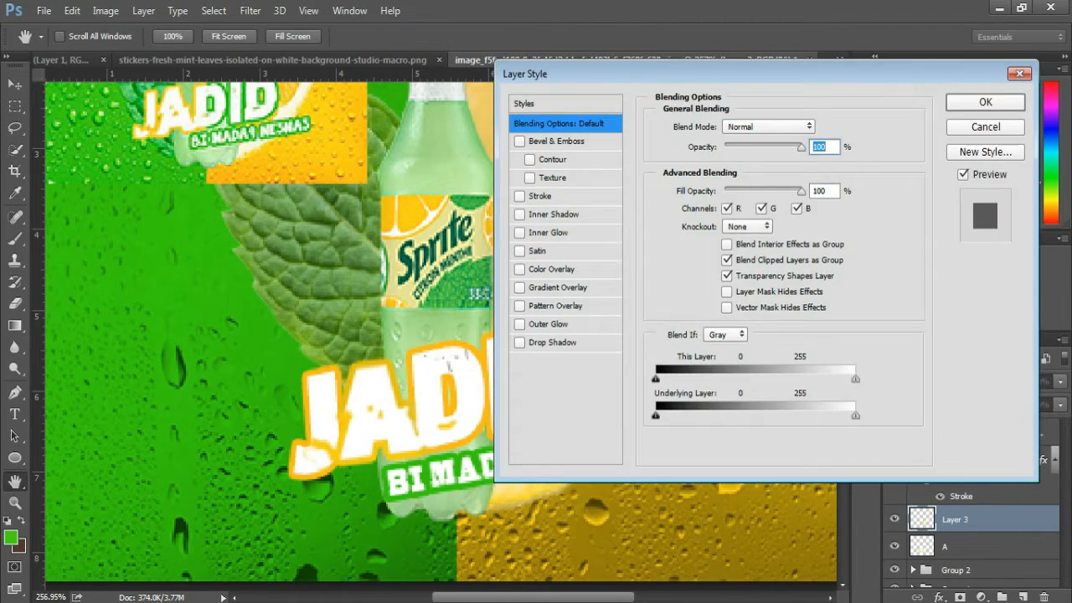
key("Return")
left_click(917, 293)
left_click(762, 330)
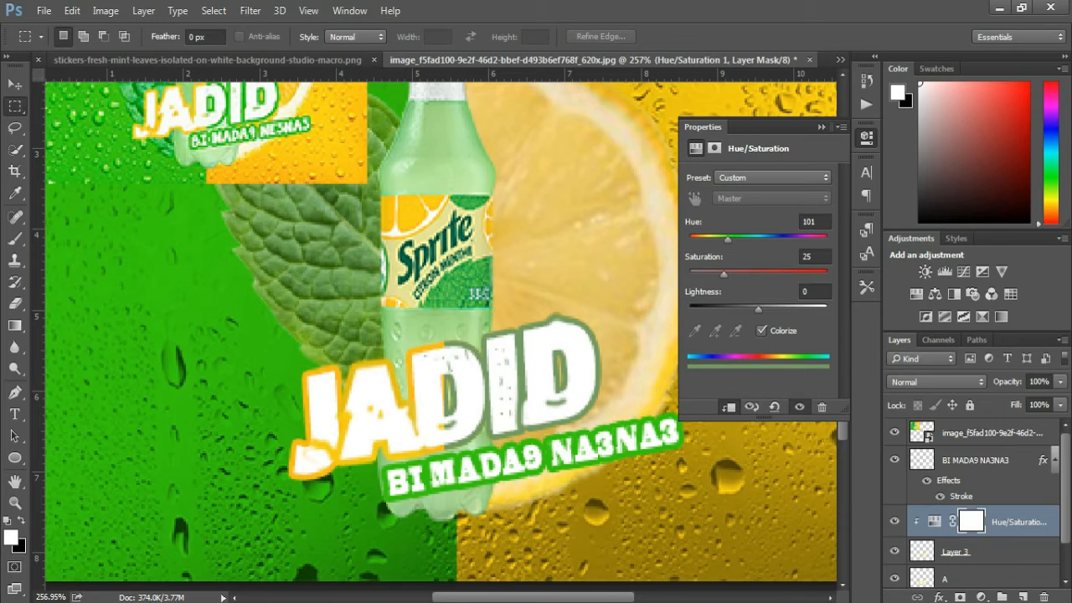
left_click_drag(724, 273, 781, 274)
left_click(822, 127)
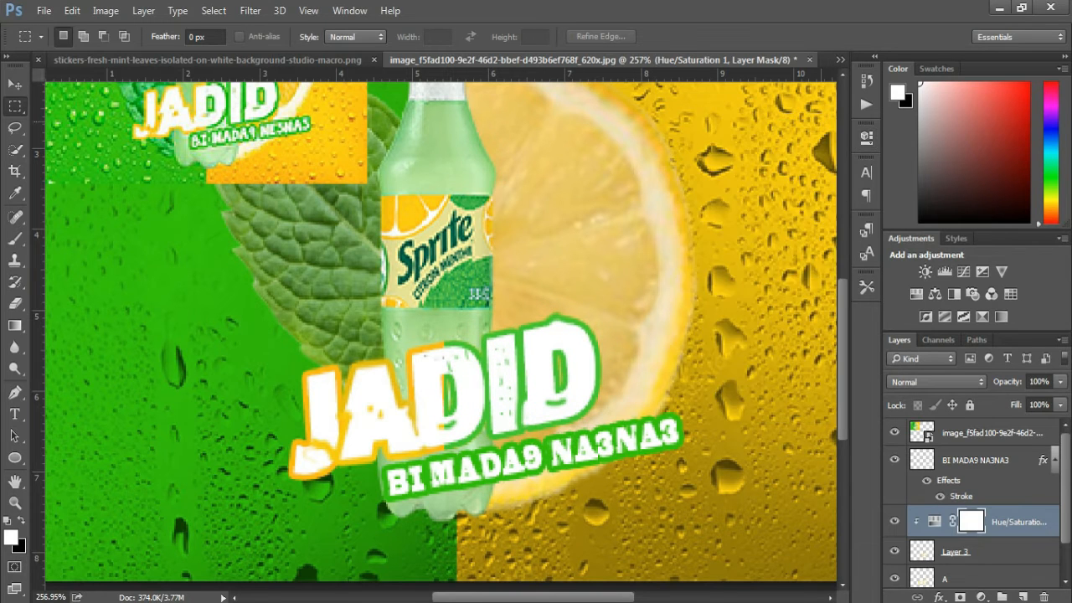
Step: Merge the Hue/Saturation adjustment, Layer 3 and layer A into one layer
scroll(420, 459, "up", 6)
scroll(972, 537, "down", 3)
left_click(959, 537, "shift")
right_click(959, 538)
left_click(696, 342)
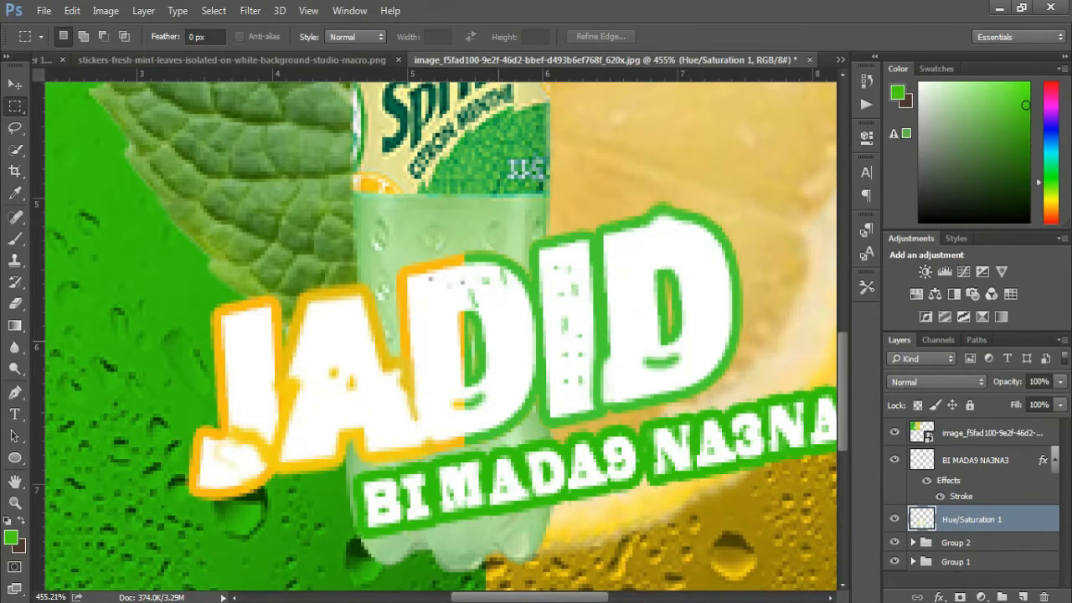
Step: Paint a sampled white stroke inside the first D's counter and touch up its lower green edge with a 2 px brush
key("b")
scroll(470, 322, "up", 5)
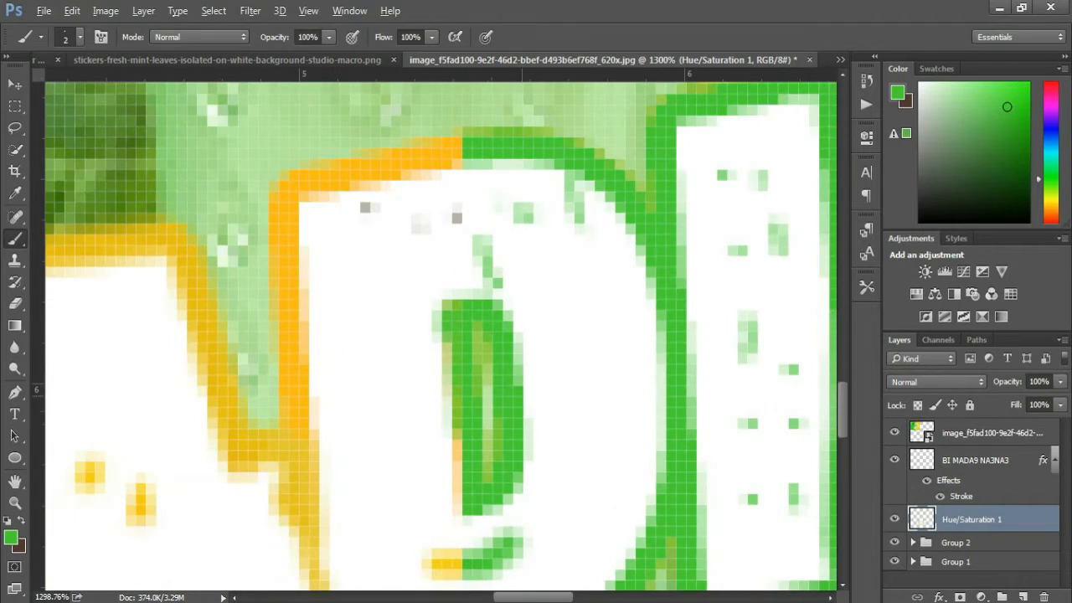
left_click(543, 390, "alt")
left_click_drag(483, 333, 486, 457)
scroll(503, 368, "down", 7)
scroll(503, 385, "up", 6)
left_click(526, 432, "alt")
left_click(508, 436)
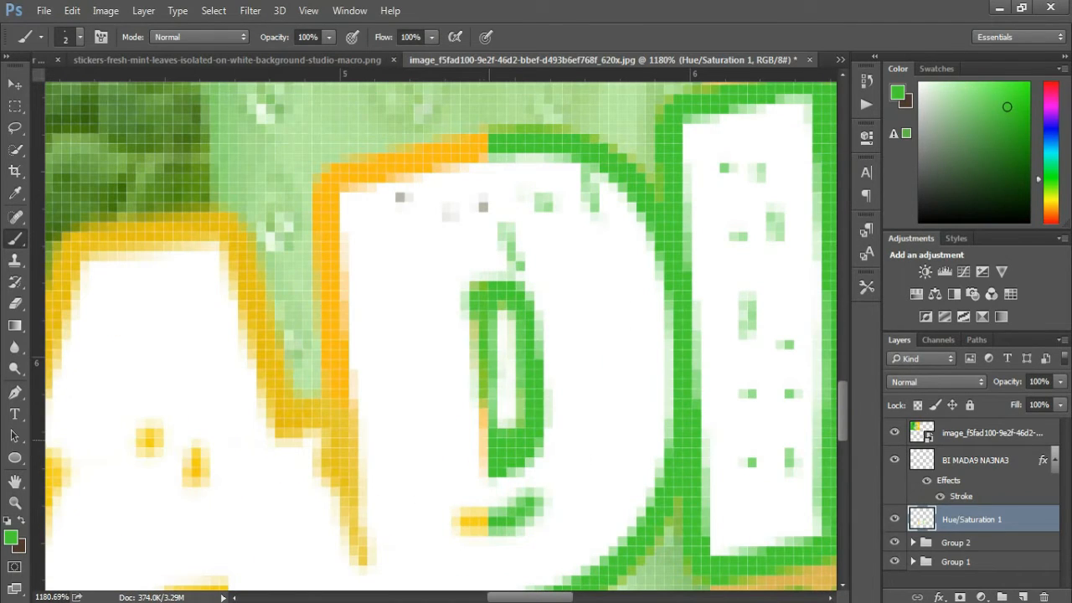
Step: Cover the leftover orange edge of the first D's counter with sampled white
left_click(456, 419, "alt")
left_click_drag(470, 409, 480, 475)
scroll(457, 362, "down", 9)
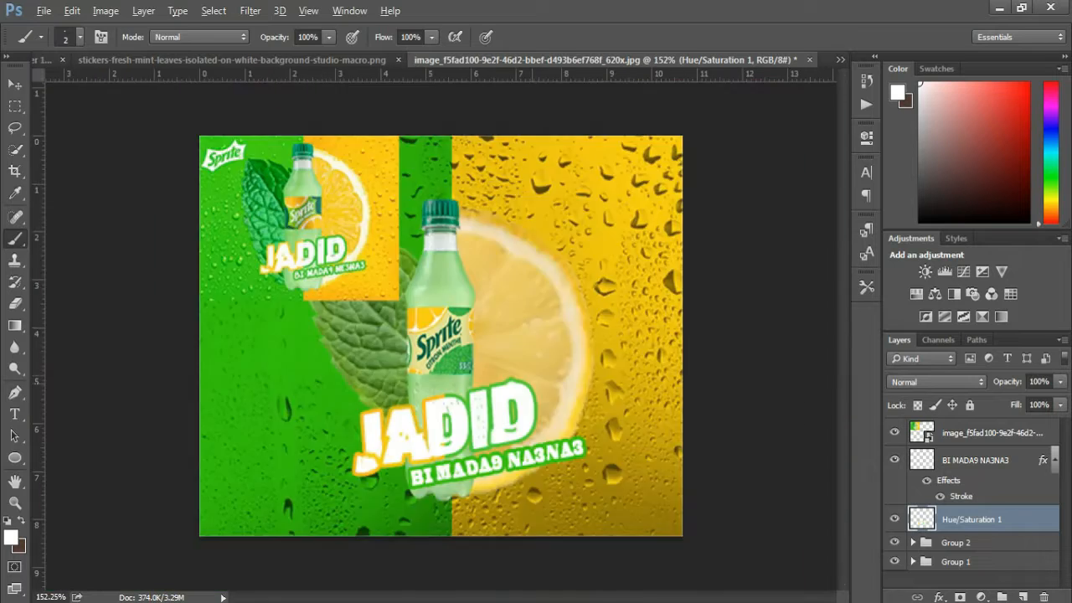
scroll(457, 362, "up", 3)
scroll(457, 362, "down", 3)
Step: Darken the lemon layer in Group 2 with a clipped Brightness/Contrast adjustment at brightness -15
key("v")
left_click(442, 329)
left_click(913, 543)
scroll(921, 536, "down", 2)
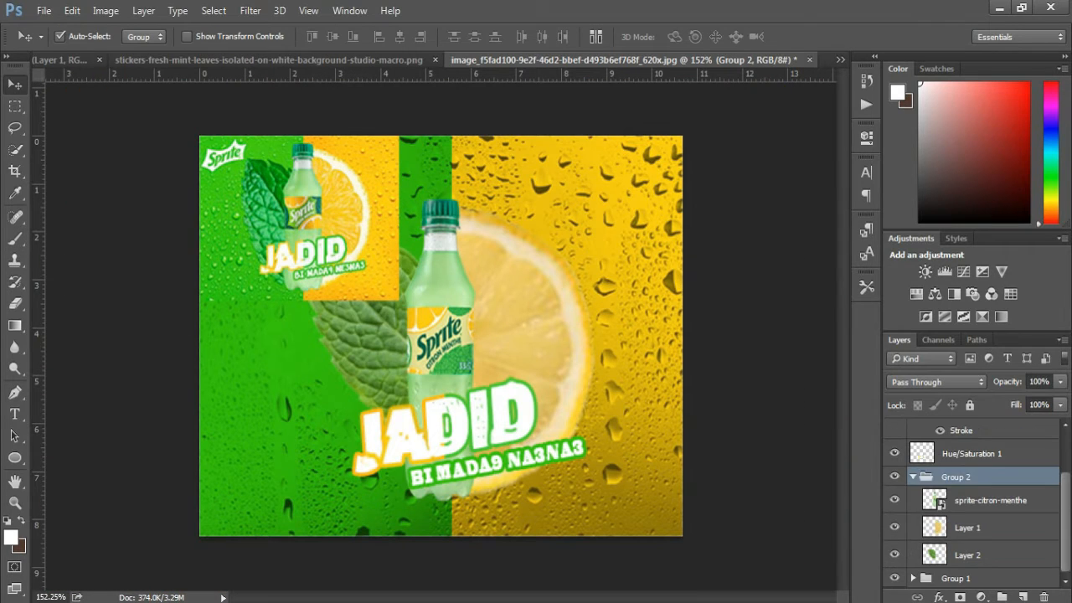
left_click(895, 528)
left_click(894, 528)
left_click(967, 528)
left_click(926, 271)
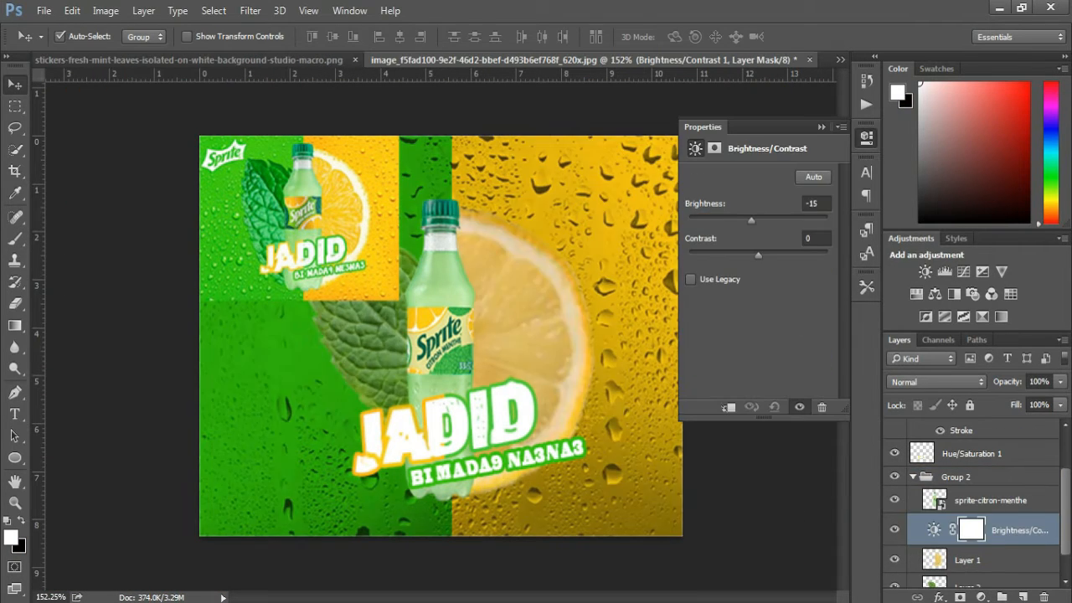
key("ctrl+alt+g")
left_click(866, 136)
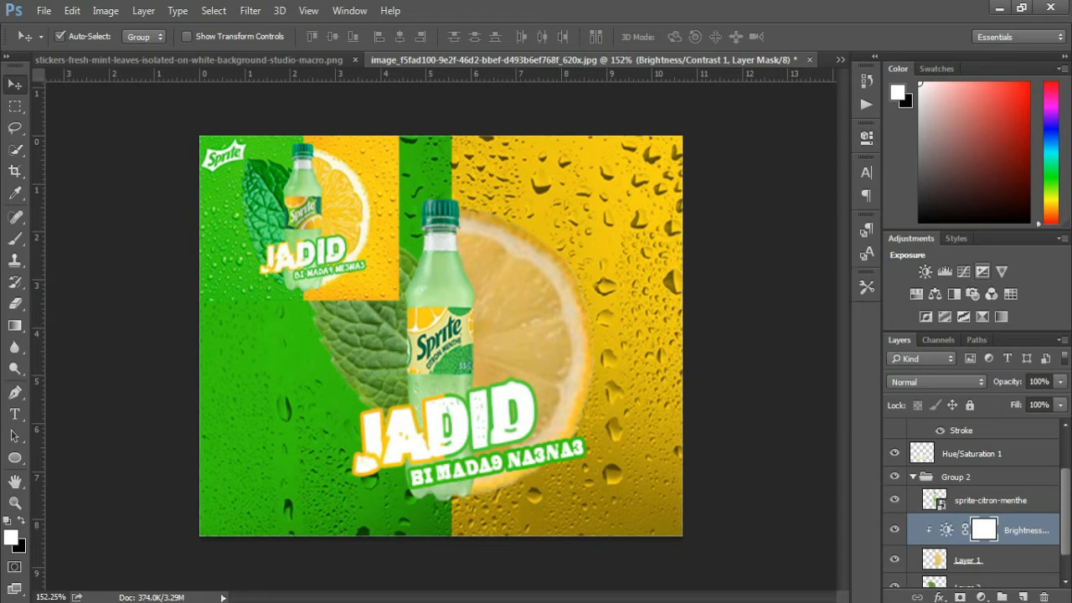
double_click(1031, 540)
left_click(536, 196)
left_click(649, 196)
mouse_move(712, 73)
left_mouse_down()
mouse_move(841, 73)
mouse_move(628, 74)
mouse_move(915, 74)
left_mouse_up()
left_click(670, 342)
left_click(900, 127)
Step: Add a drop shadow to the lemon layer with 49% opacity, distance 0, spread 12% and size 9 px
scroll(988, 532, "down", 1)
double_click(1022, 529)
left_click(467, 342)
left_click_drag(944, 203, 940, 203)
left_click_drag(940, 224, 949, 224)
left_click_drag(997, 148, 986, 149)
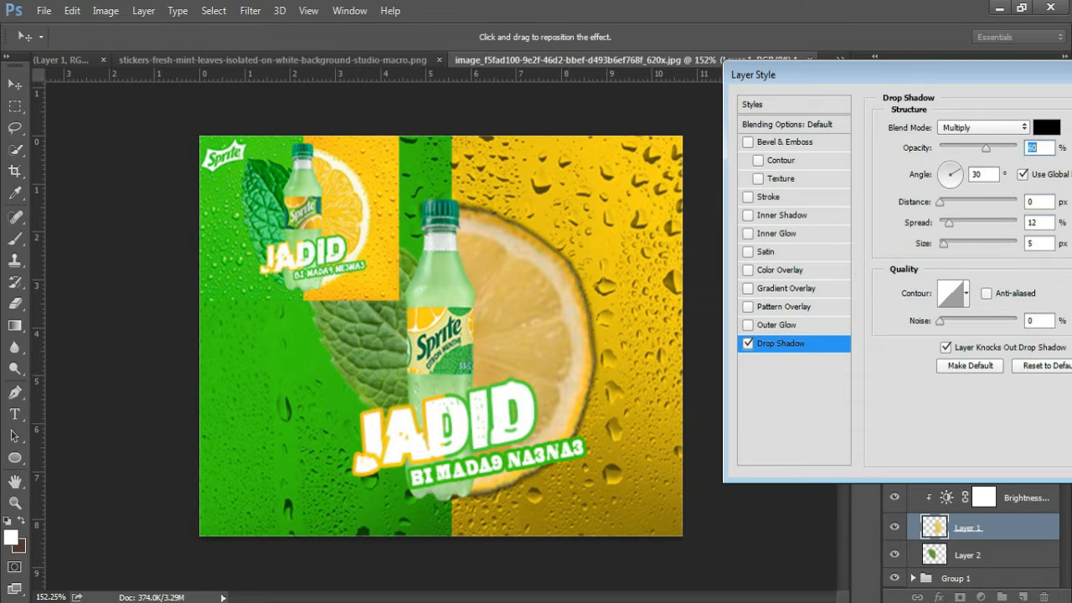
mouse_move(944, 244)
left_mouse_down()
mouse_move(955, 244)
mouse_move(945, 244)
left_mouse_up()
left_click_drag(916, 75, 898, 75)
left_click_drag(969, 148, 960, 149)
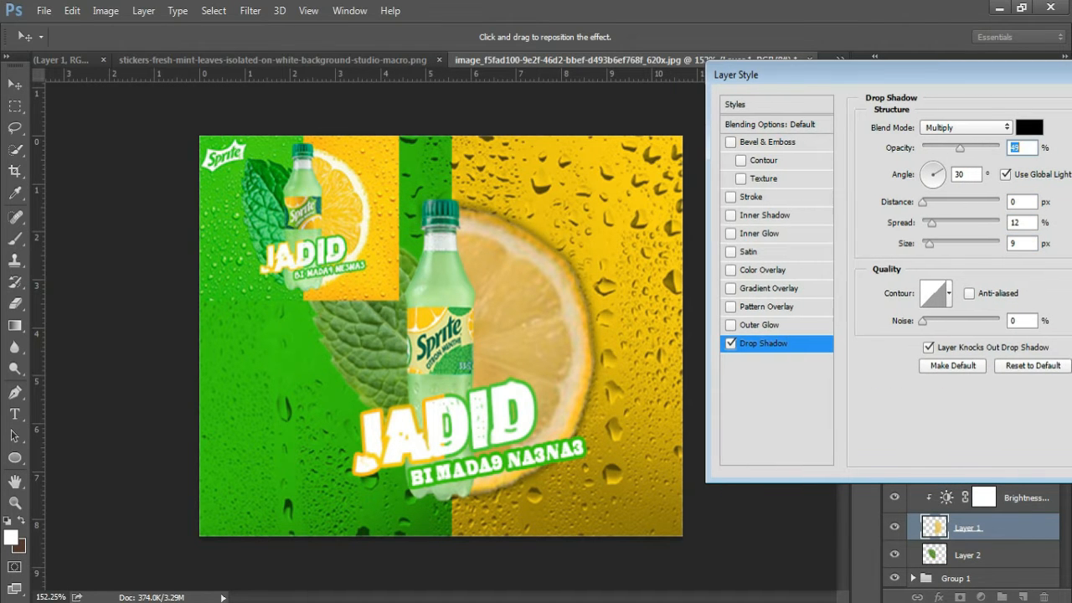
Step: Change the lemon's drop shadow colour to a dark golden brown and apply the layer style
left_click(1030, 128)
left_click(616, 172)
left_click(743, 316)
key("Return")
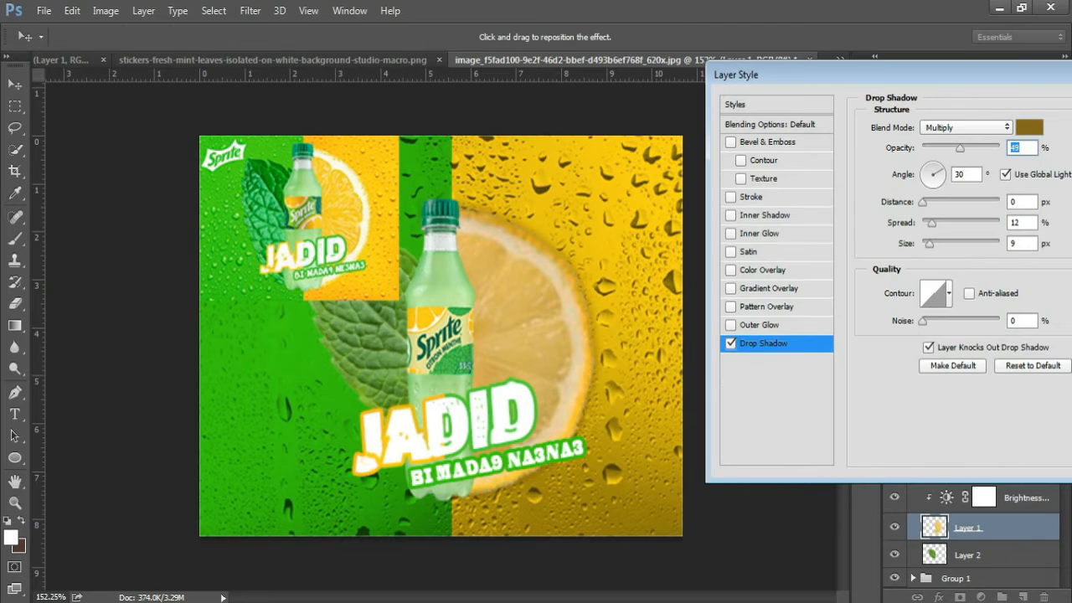
key("Return")
Step: Give the mint leaf layer a dark green drop shadow at 59% opacity
double_click(997, 554)
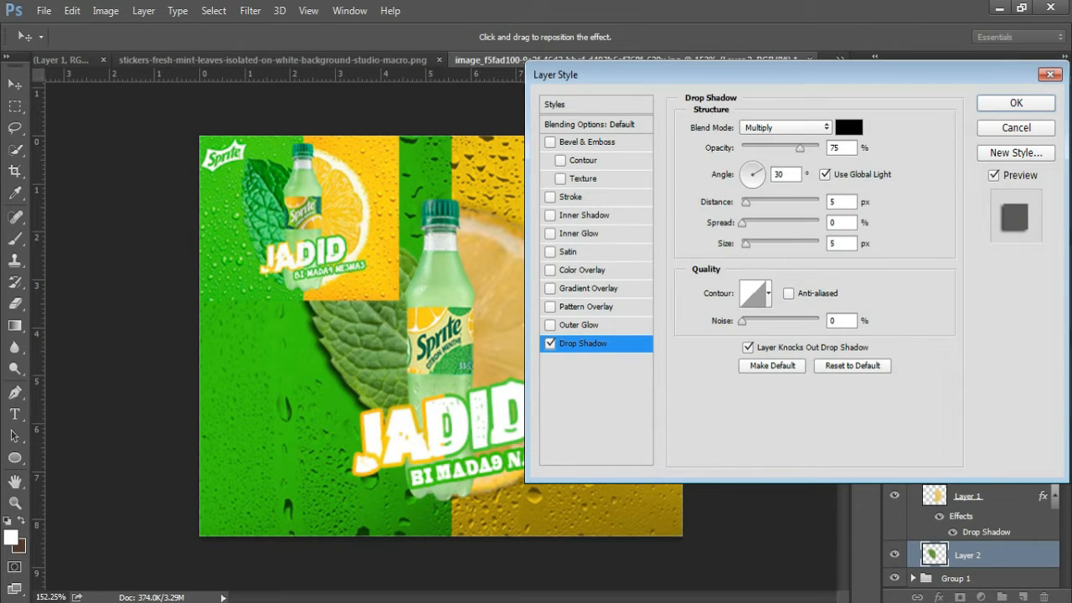
left_click(848, 127)
left_click_drag(740, 338, 723, 364)
key("Return")
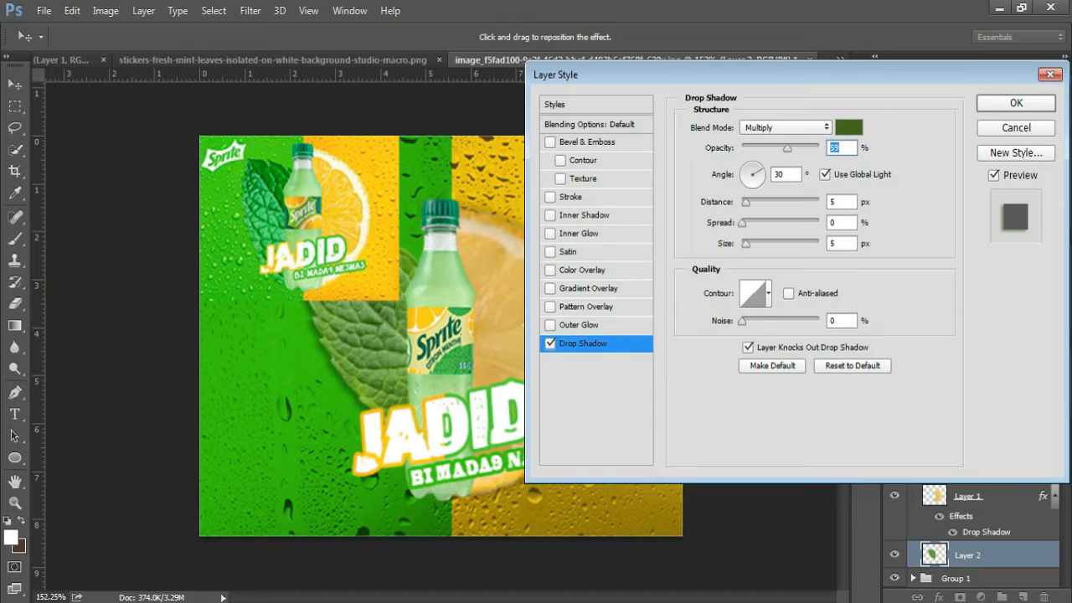
key("Return")
Step: Add a black drop shadow to the sprite-citron-menthe bottle layer with distance 0, spread 6% and size 7 px
scroll(972, 536, "up", 2)
left_click(997, 482)
double_click(1031, 482)
left_click(583, 343)
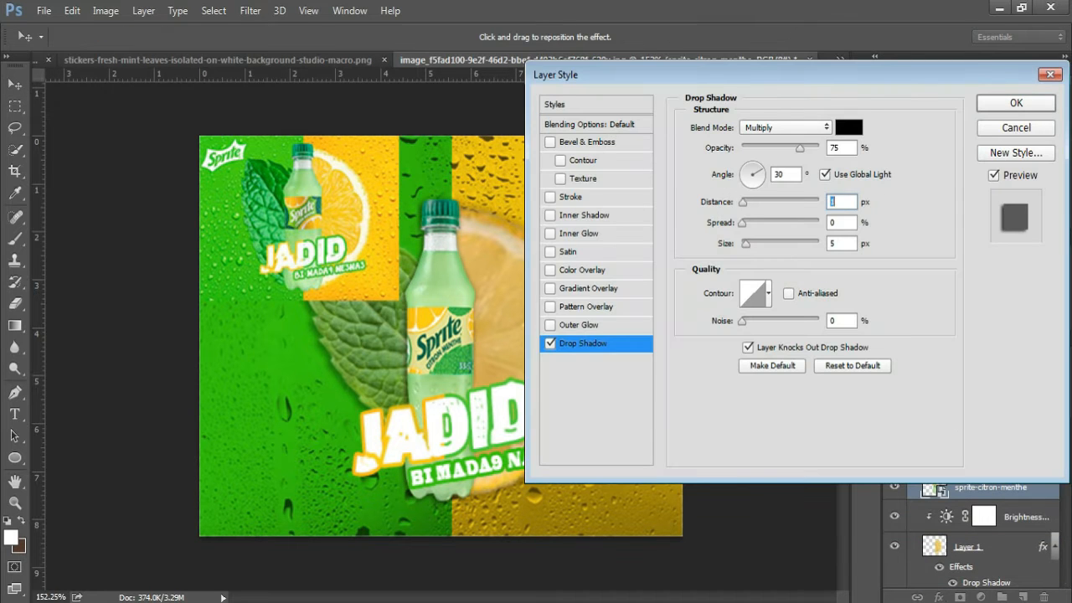
key("Down")
key("Tab")
key("Up")
key("Up")
key("Up")
key("Up")
key("Up")
key("Up")
key("Tab")
key("Up")
key("Up")
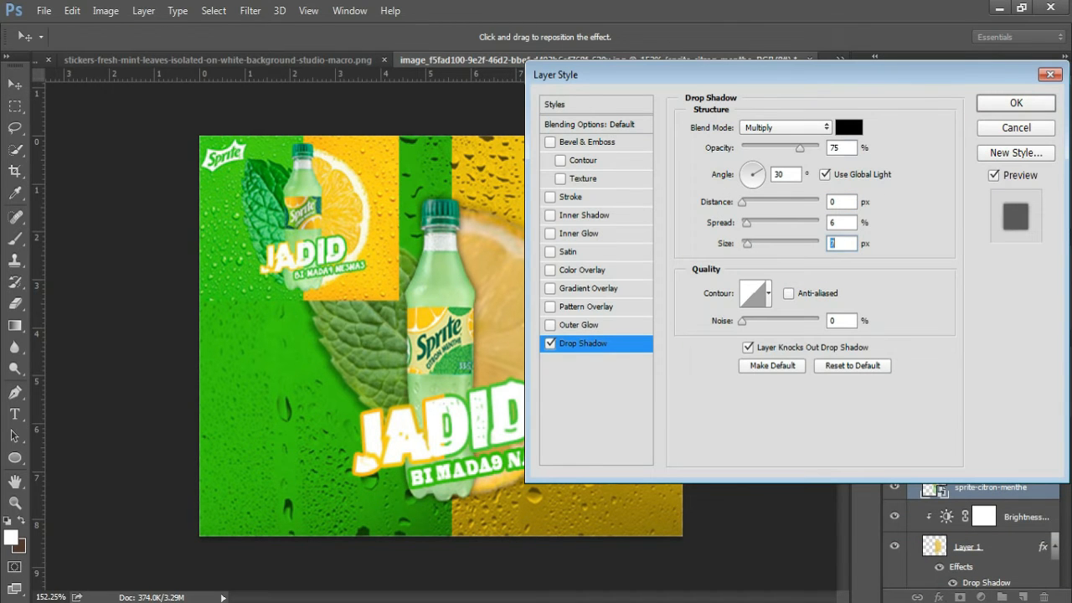
key("Return")
Step: Start a Camera Raw Filter on the mint leaf layer with tint -53 and exposure -0.85
key("ctrl+minus")
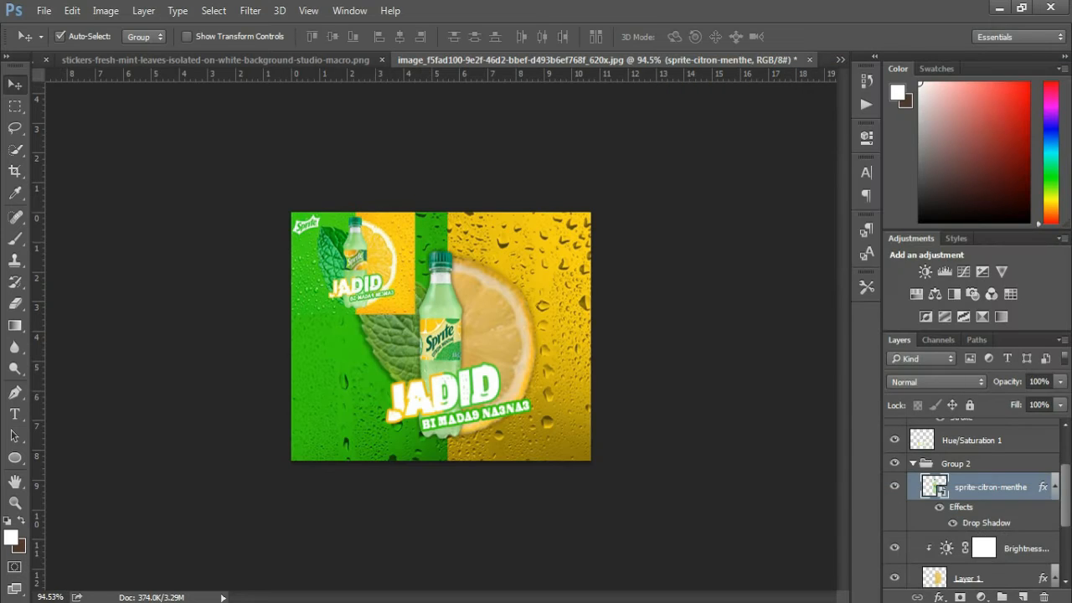
key("ctrl+plus")
key("alt+bracketleft")
key("alt+bracketleft")
key("alt+bracketleft")
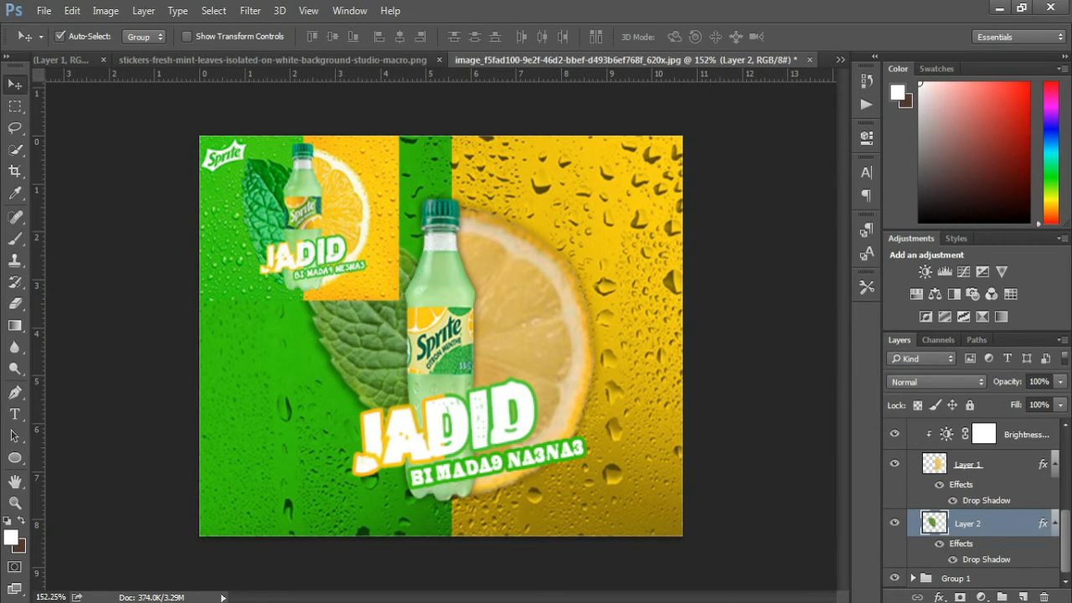
left_click(249, 10)
left_click(285, 107)
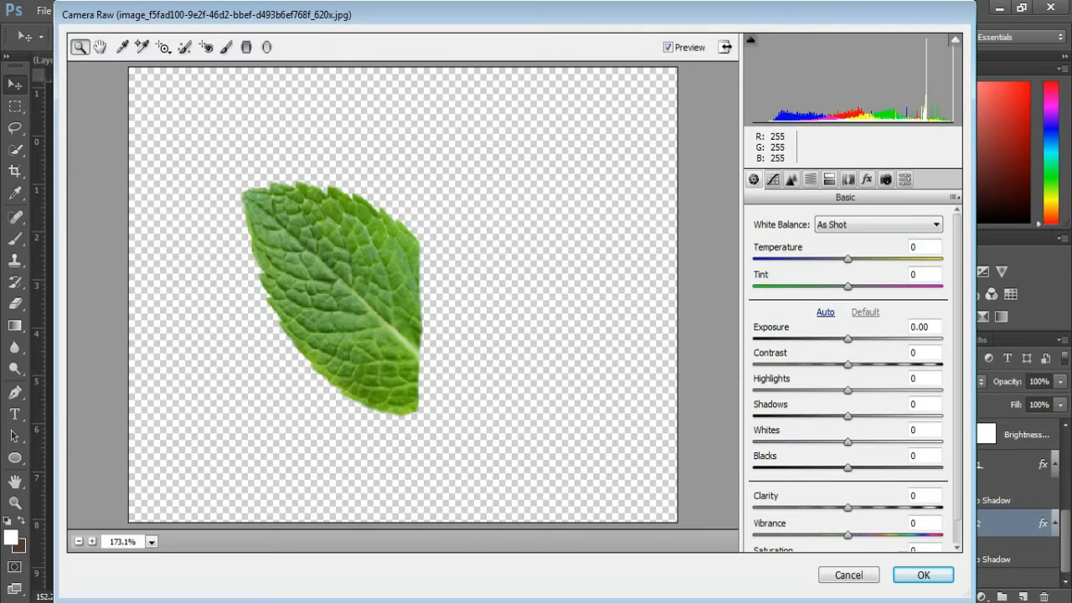
key("shift+Down")
key("shift+Down")
key("Tab")
key("shift+Down")
key("Down")
key("Down")
key("Down")
key("Down")
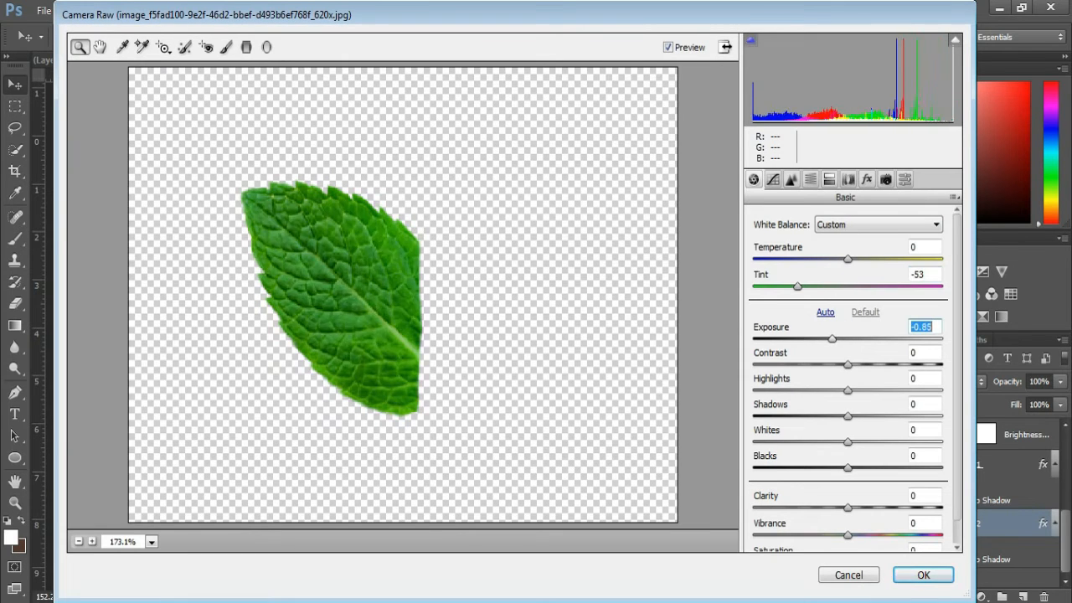
Step: Adjust the leaf's tones in Camera Raw to exposure -0.70, contrast +16, highlights -7, shadows -3 and whites -7
key("Tab")
key("Tab")
key("Down")
key("Down")
key("Down")
key("Down")
key("Down")
key("Down")
key("Down")
key("Tab")
key("Down")
key("Down")
key("Down")
key("Tab")
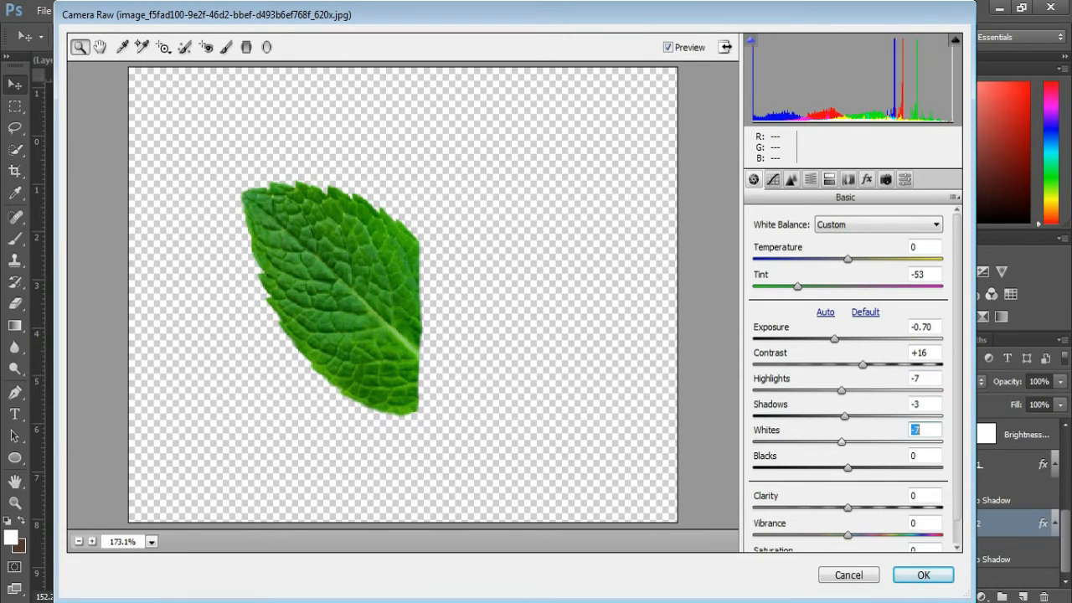
key("shift+Up")
Step: Shift the leaf's Greens hue to +13 in Camera Raw and apply the filter
left_click(810, 179)
left_click_drag(853, 380, 865, 380)
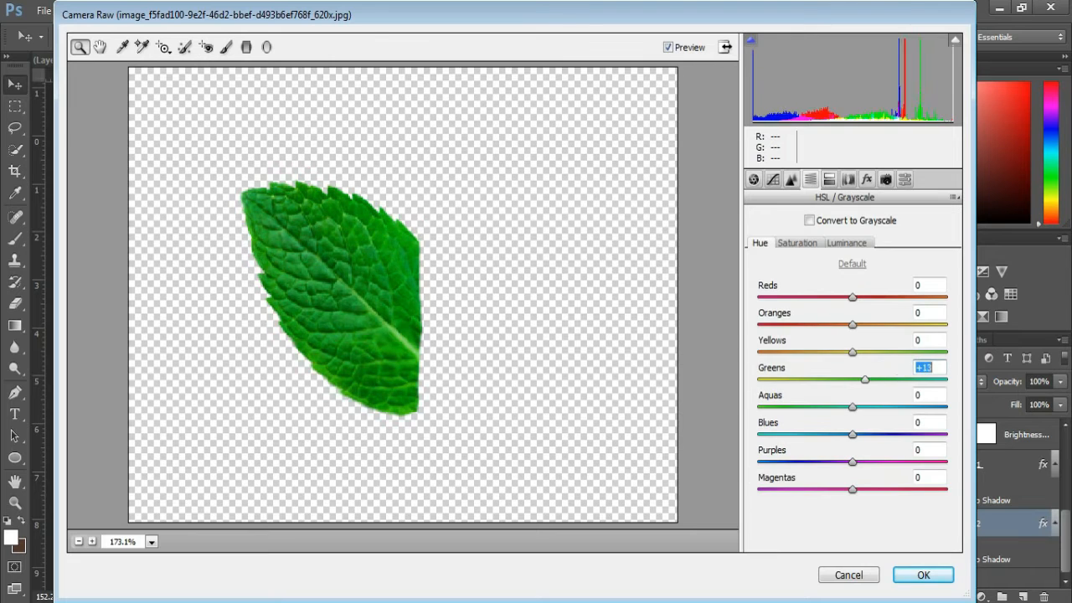
key("Return")
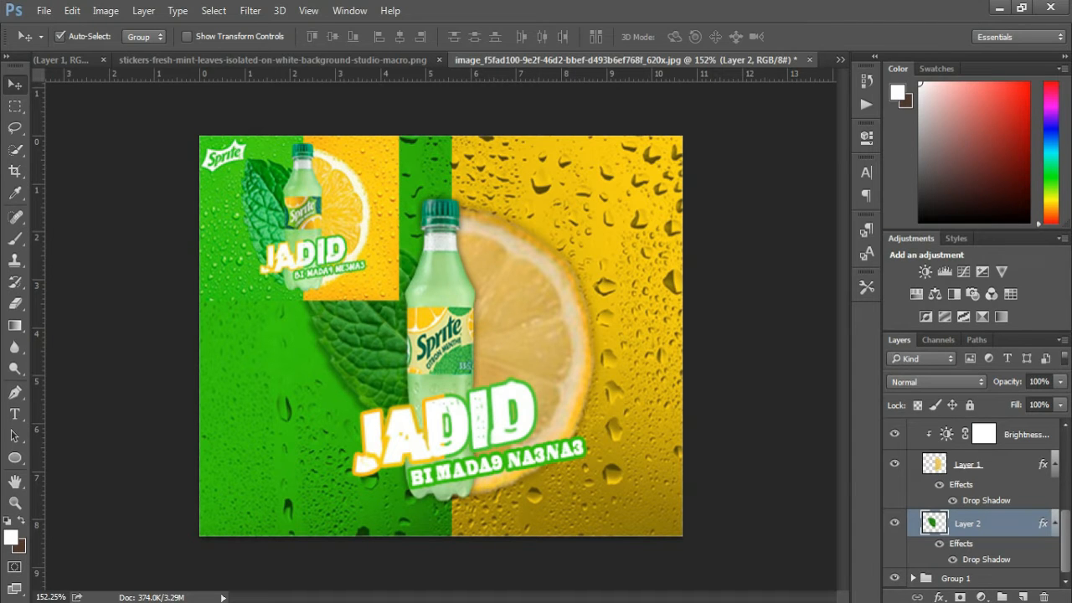
Step: Duplicate the mint leaf layer, Layer 2
double_click(1009, 524)
key("Return")
key("ctrl+j")
Step: Apply a Camera Raw Filter to the leaf copy with temperature -11, tint -3, exposure -0.35 and vibrance +3
left_click(251, 10)
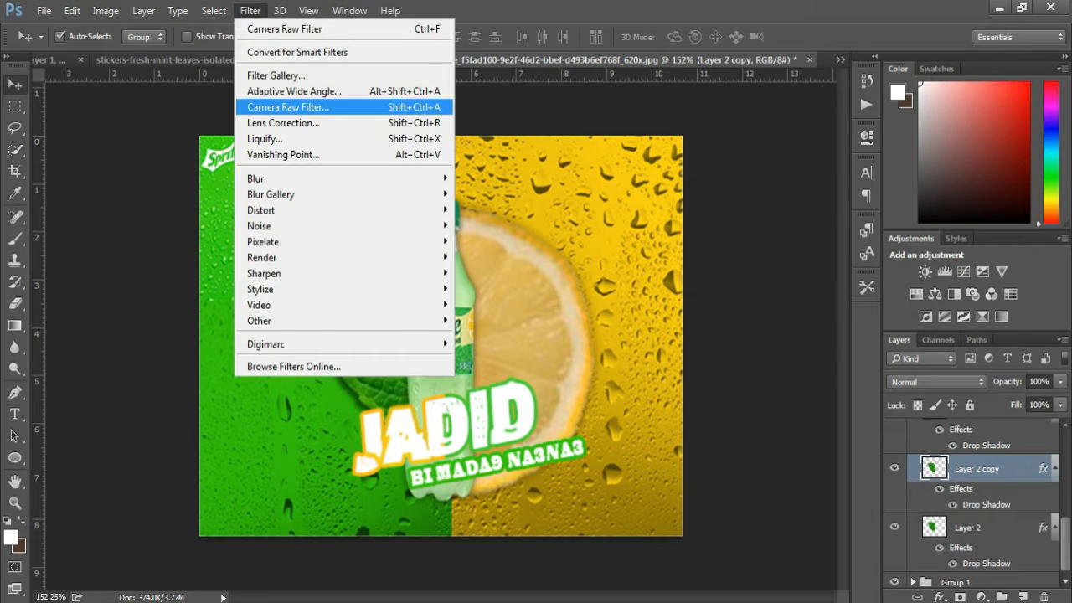
left_click(310, 106)
left_click(846, 263)
left_click(754, 178)
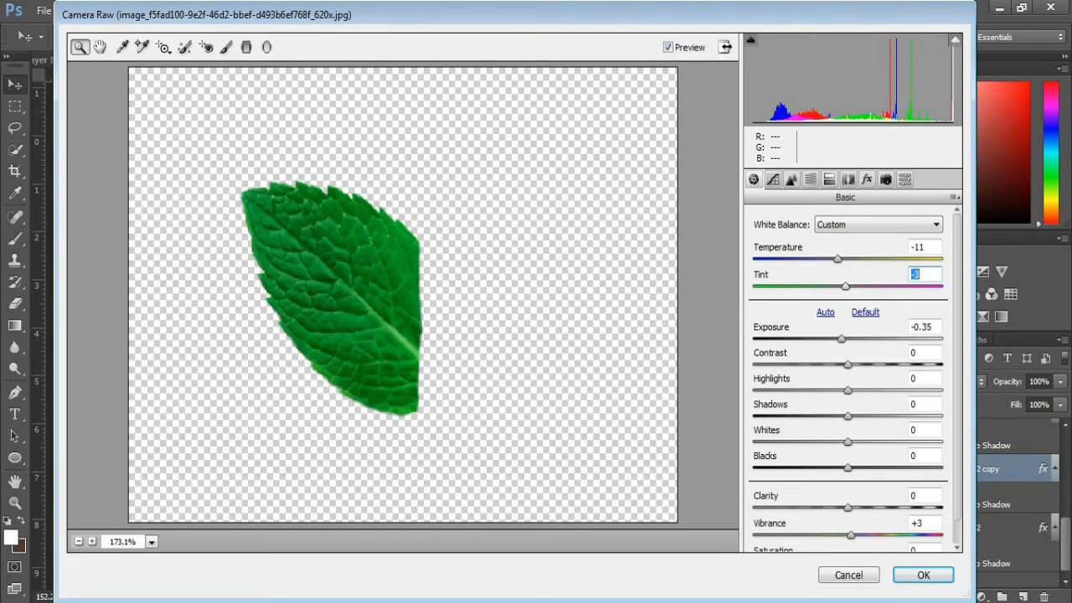
left_click(810, 179)
key("Return")
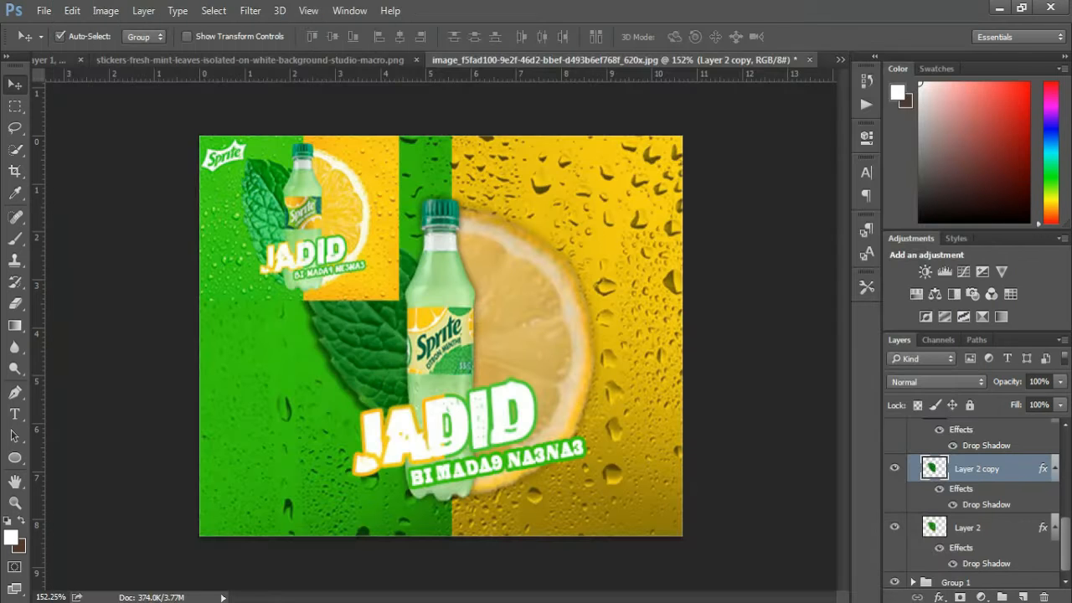
Step: Start a Camera Raw Filter on the lemon layer with temperature +15, tint +4 and exposure -0.65
left_click(956, 578)
scroll(972, 503, "up", 1)
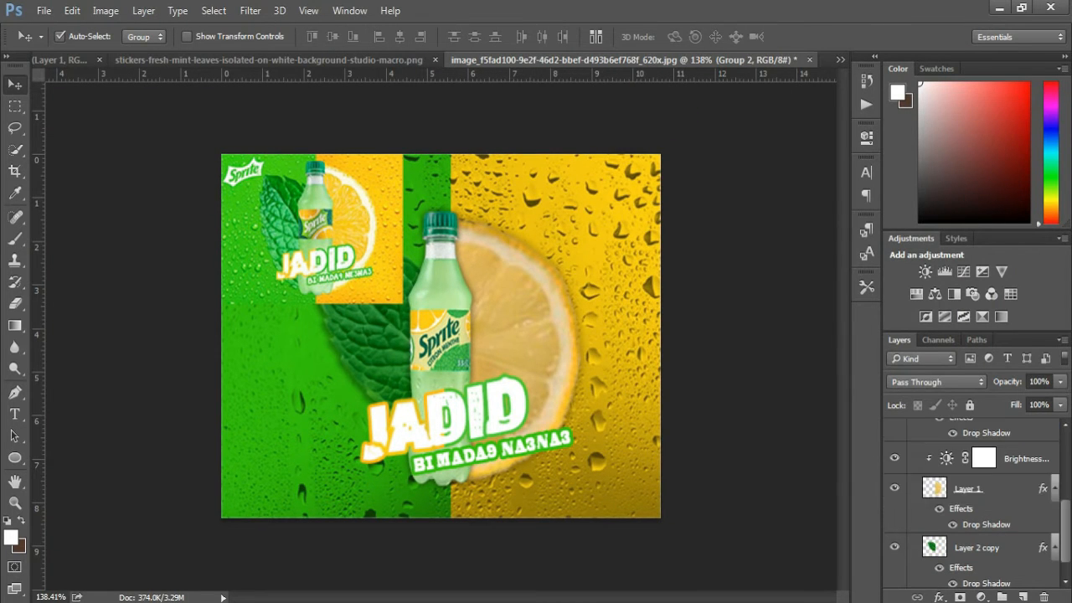
left_click(997, 489)
double_click(997, 488)
key("Escape")
left_click(251, 10)
left_click(288, 107)
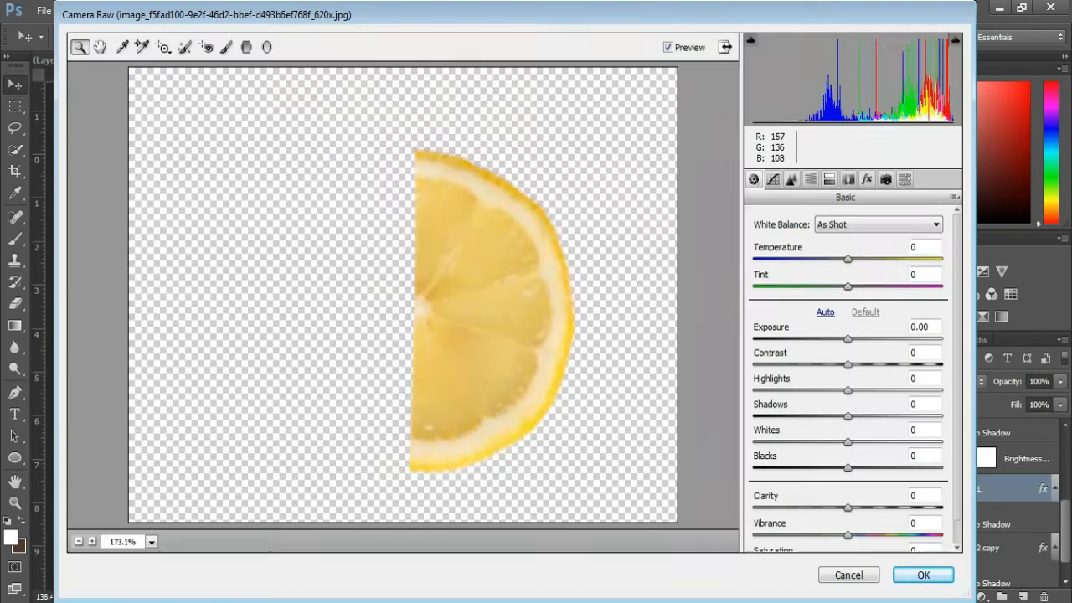
left_click_drag(848, 259, 865, 286)
left_click_drag(848, 339, 835, 339)
Step: Set the lemon's contrast to +4, highlights +6, shadows +5 and whites +3, compare the preview and apply the filter
left_click_drag(848, 365, 852, 365)
left_click_drag(848, 392, 853, 391)
left_click_drag(848, 416, 851, 443)
left_click(668, 47)
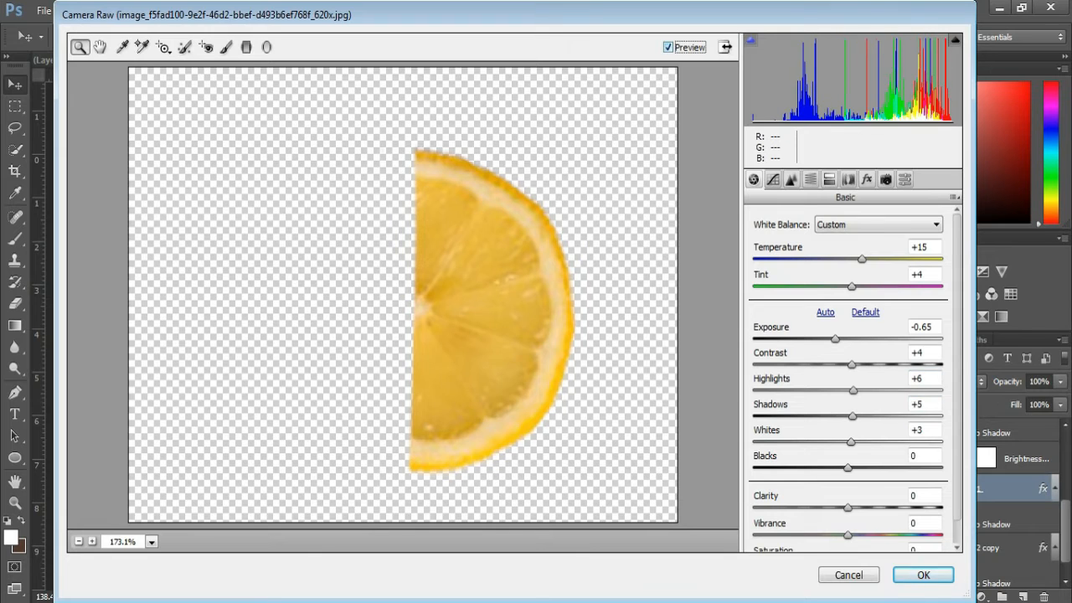
key("Return")
Step: Start a Camera Raw Filter on the sprite-citron-menthe bottle layer with temperature -4 and tint -34
double_click(997, 427)
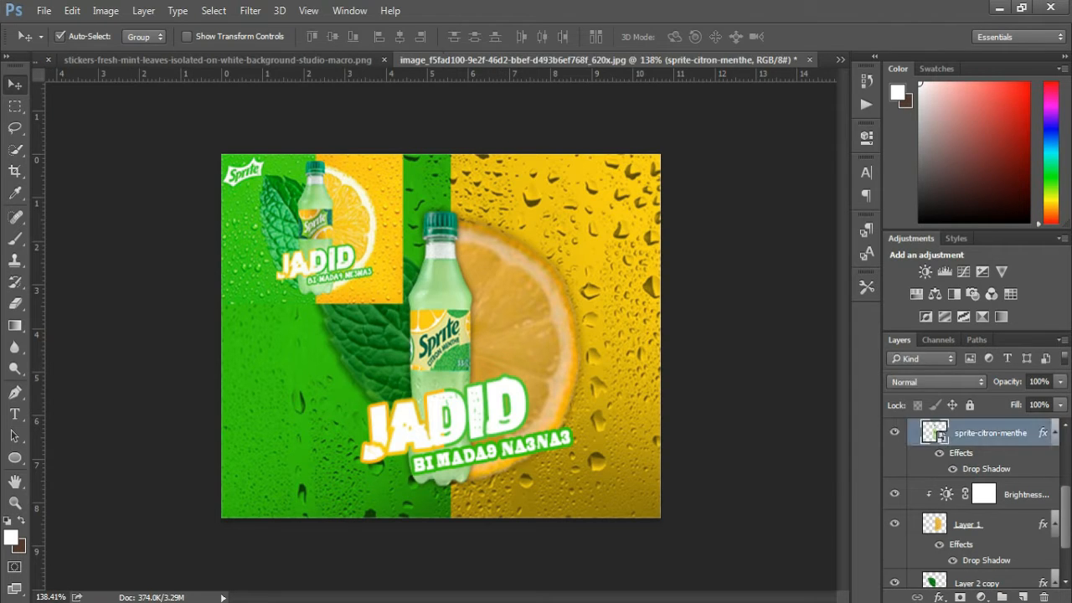
key("Escape")
left_click(250, 10)
key("ctrl+shift+a")
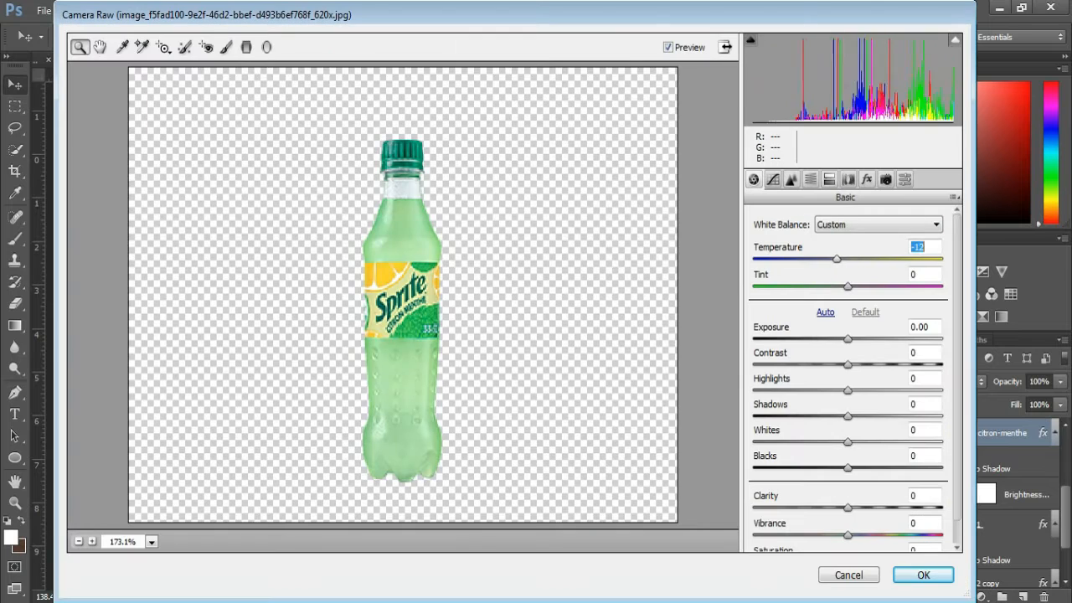
type("-4")
key("Tab")
left_click_drag(820, 287, 816, 286)
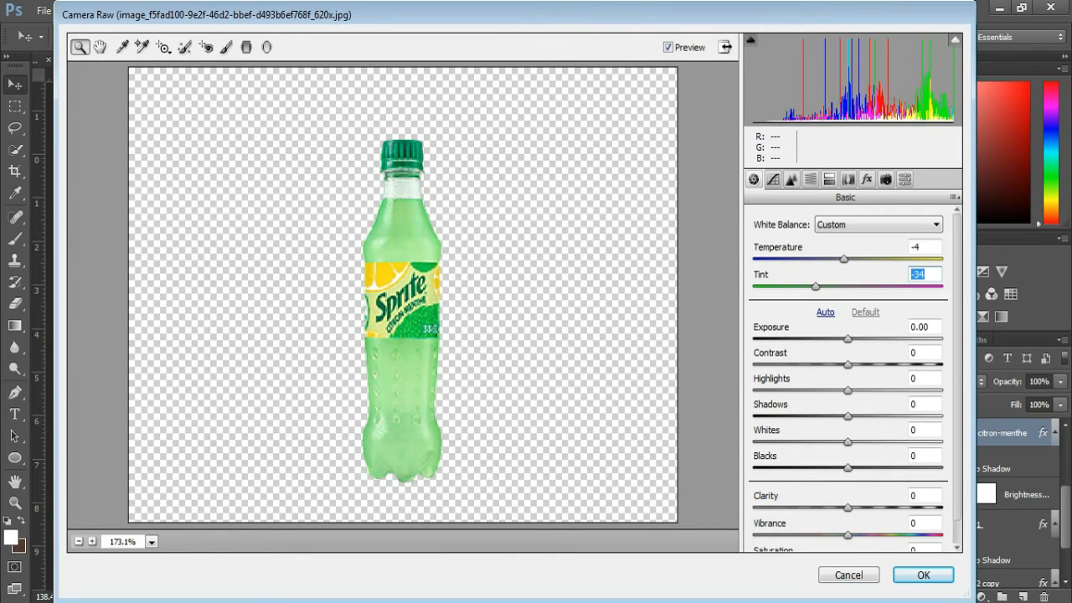
Step: Darken the bottle in Camera Raw with exposure -0.75, contrast -10 and reduced highlights, and apply the filter
left_click_drag(848, 340, 842, 365)
type("-20")
key("Tab")
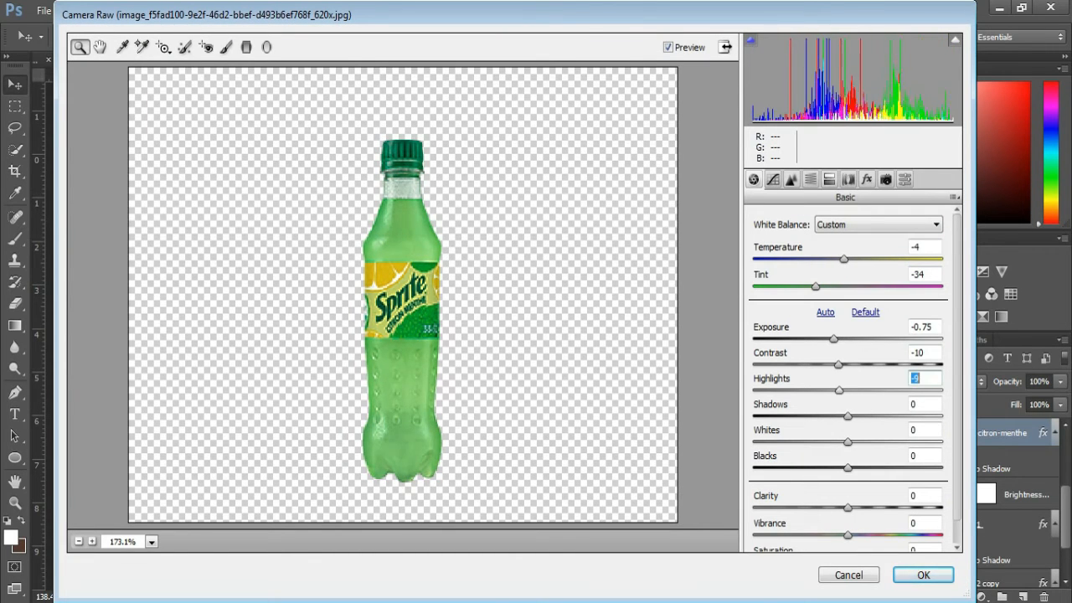
type("-8")
key("Tab")
type("8")
key("Tab")
key("Tab")
key("Return")
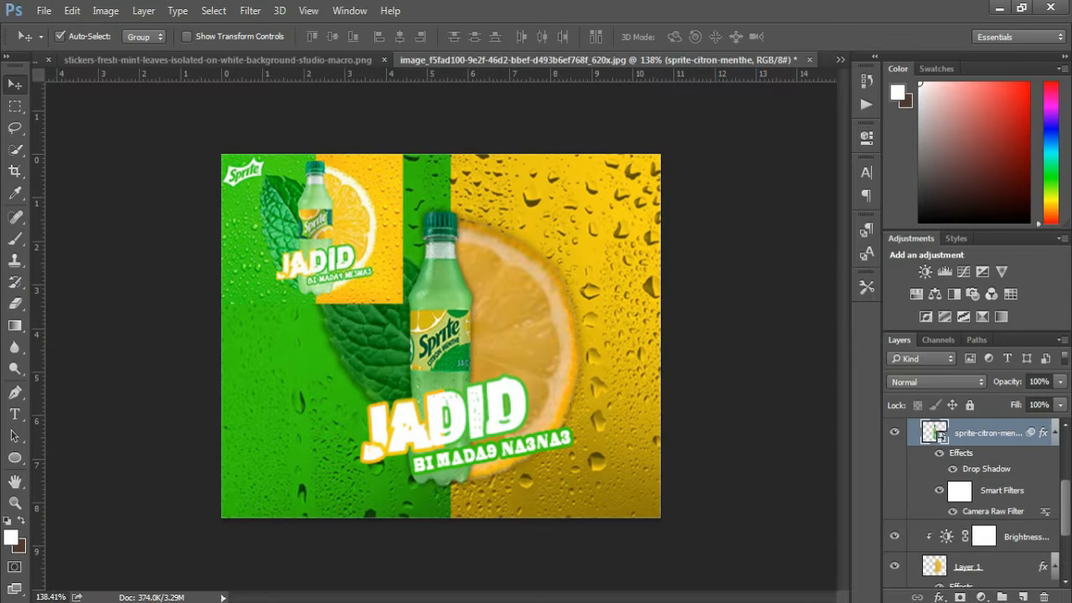
Step: Add a brightening Exposure adjustment clipped to the bottle layer and invert its mask to black
left_click(982, 272)
left_click(727, 407)
left_click_drag(759, 220, 771, 220)
left_click(822, 127)
key("ctrl+i")
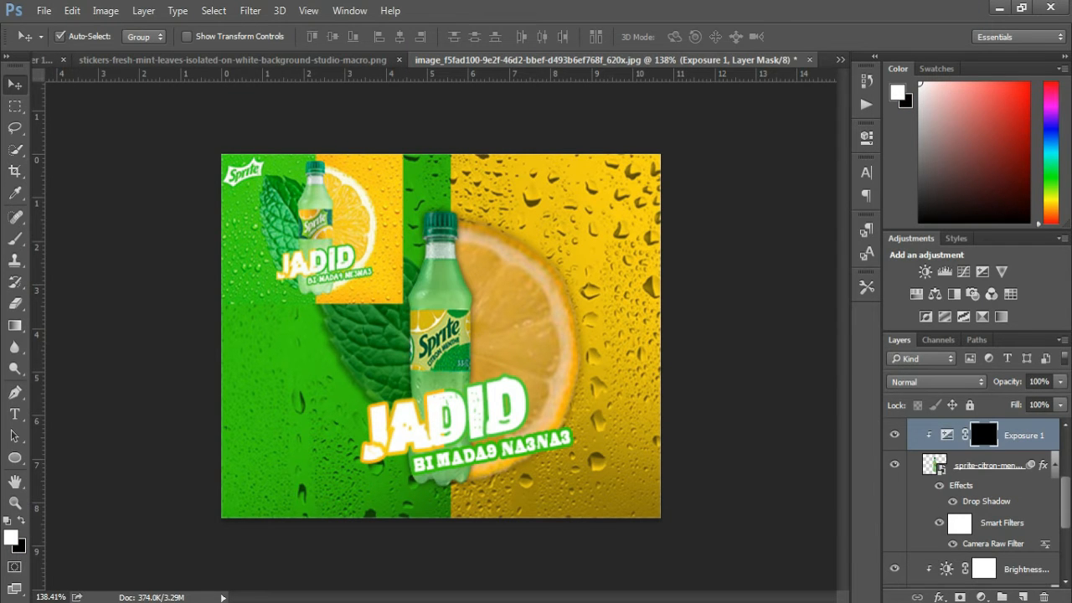
Step: Paint white at 77% opacity on the Exposure 1 mask to brighten the bottle from neck to body
key("b")
scroll(445, 317, "up", 3)
key("7")
key("7")
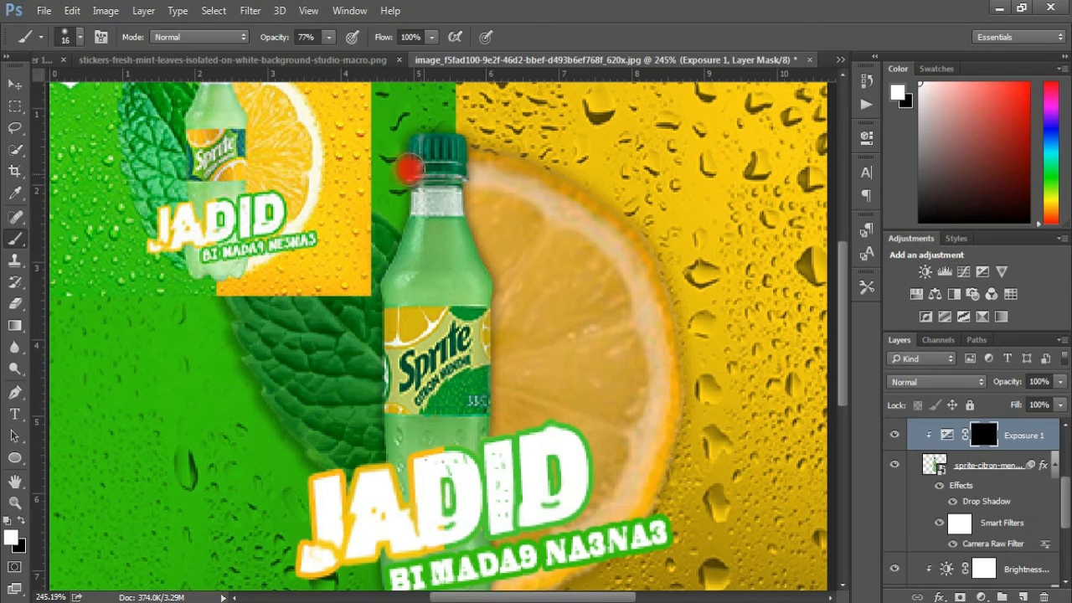
mouse_move(419, 226)
left_mouse_down()
mouse_move(444, 368)
mouse_move(439, 452)
left_mouse_up()
scroll(443, 310, "down", 3)
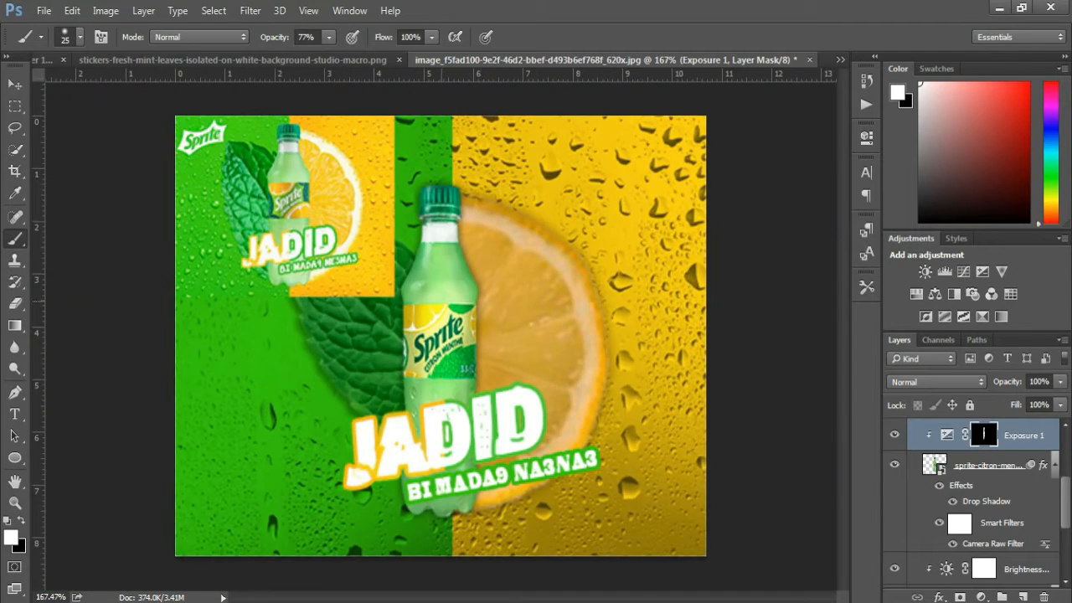
Step: Hide the small reference poster and clip an Exposure adjustment of +2.27 with an inverted mask to the leaf copy
scroll(443, 326, "up", 1)
scroll(443, 327, "down", 2)
scroll(989, 494, "up", 3)
left_click(1005, 434)
left_click(895, 434)
scroll(964, 494, "down", 3)
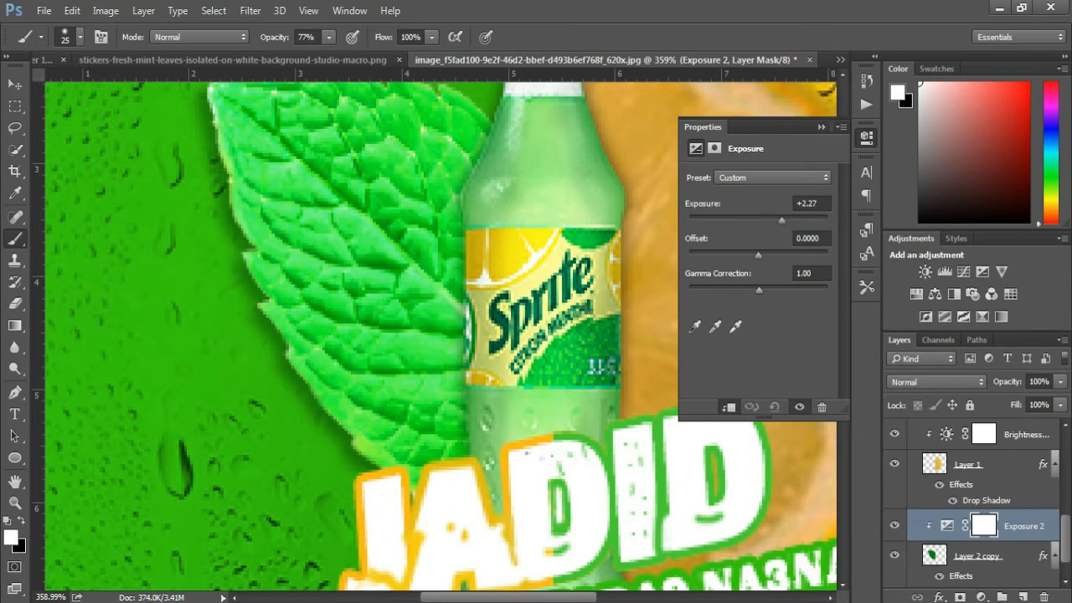
key("ctrl+i")
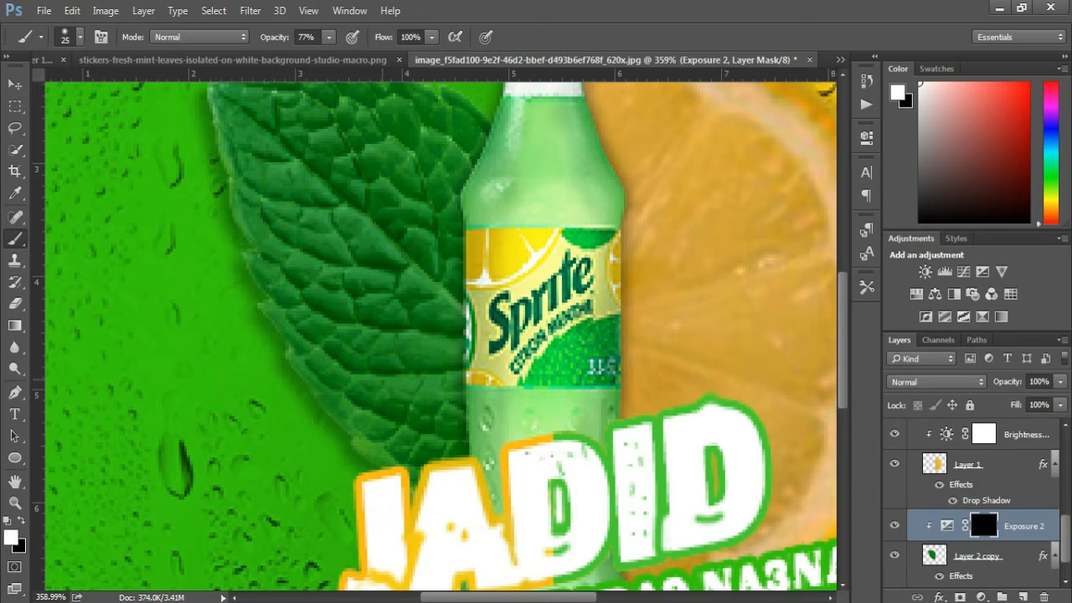
Step: Paint white on the Exposure 2 mask with a 10 px brush to brighten the segments below the leaf's upper midrib
key("bracketleft")
key("bracketleft")
key("bracketleft")
scroll(311, 192, "up", 1)
mouse_move(311, 194)
left_mouse_down()
mouse_move(283, 223)
mouse_move(379, 267)
left_mouse_up()
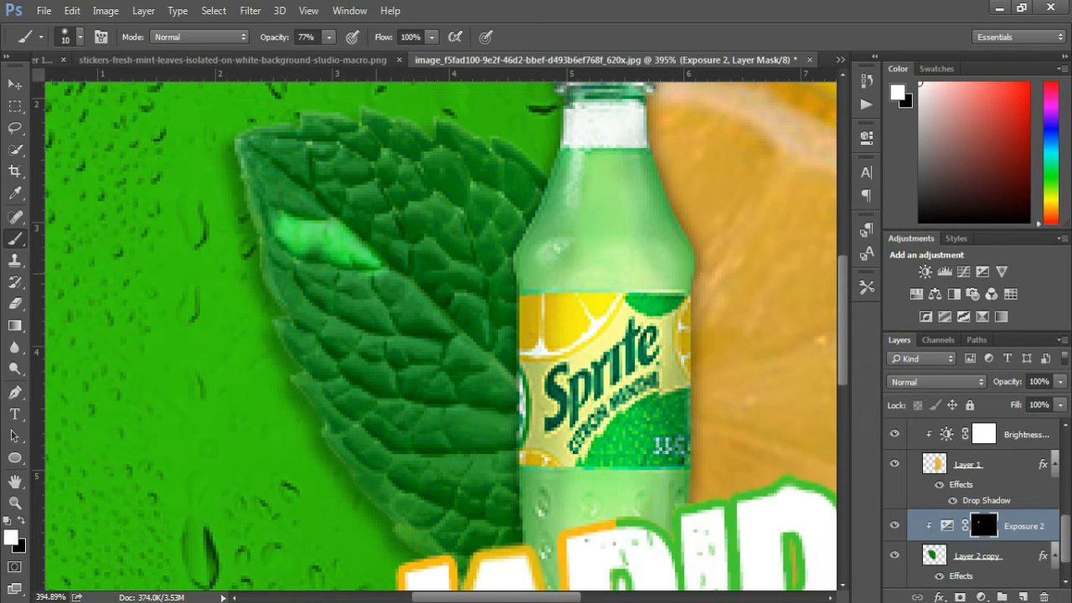
mouse_move(302, 255)
left_mouse_down()
mouse_move(362, 287)
mouse_move(378, 320)
mouse_move(404, 308)
mouse_move(423, 352)
left_mouse_up()
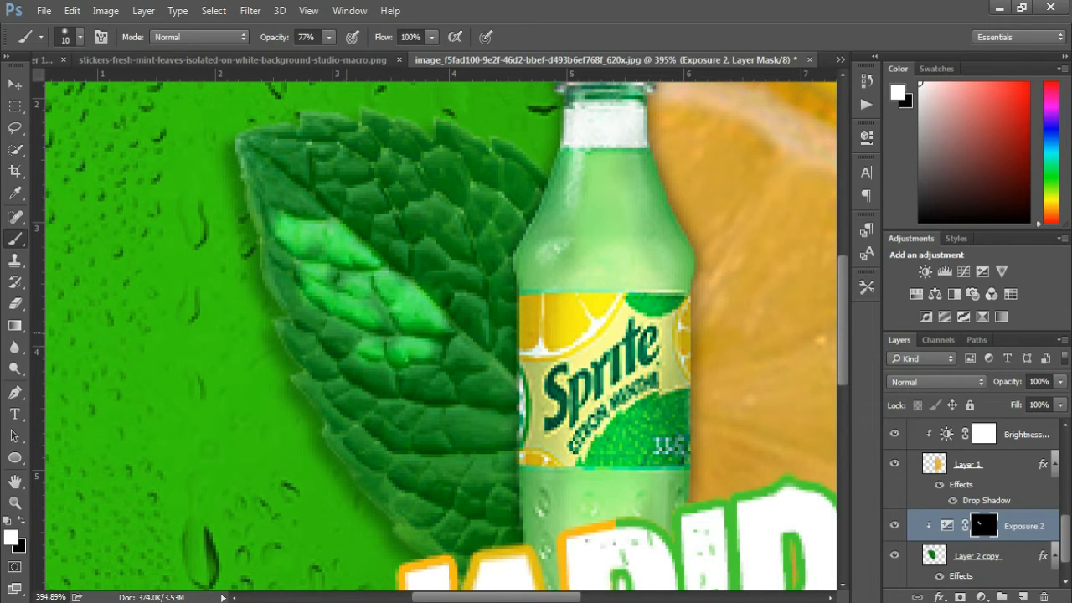
Step: Extend the mask painting over the rest of the leaf's lower half, down to the bottle and up towards the tip
mouse_move(361, 339)
left_mouse_down()
mouse_move(305, 312)
mouse_move(328, 364)
left_mouse_up()
mouse_move(469, 377)
left_mouse_down()
mouse_move(423, 381)
mouse_move(469, 390)
mouse_move(368, 379)
mouse_move(393, 410)
mouse_move(369, 440)
mouse_move(494, 419)
left_mouse_up()
mouse_move(503, 465)
left_mouse_down()
mouse_move(456, 486)
mouse_move(511, 519)
left_mouse_up()
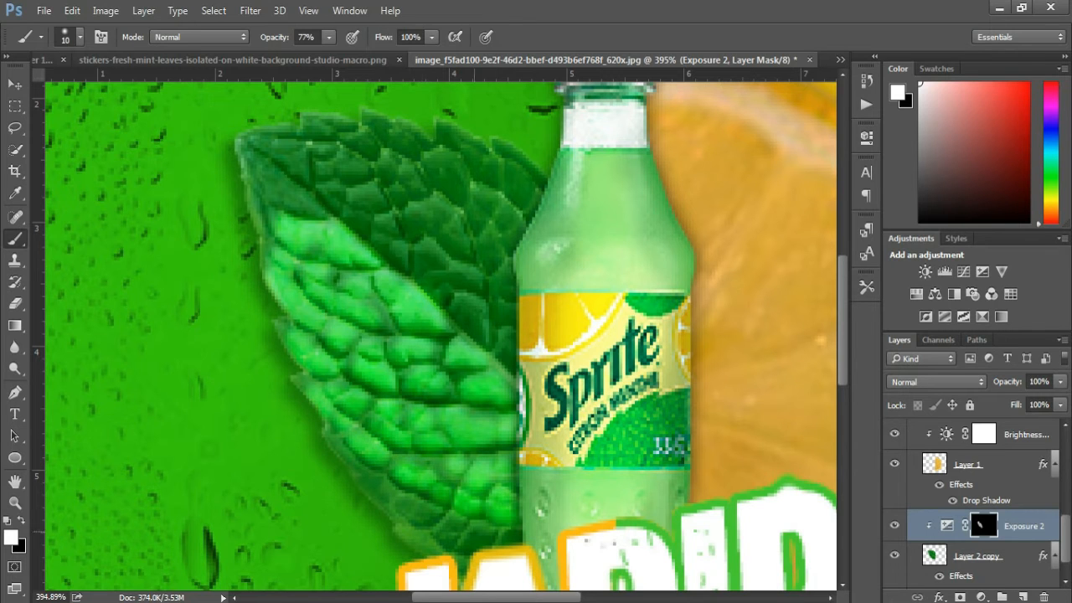
left_click_drag(419, 510, 429, 510)
scroll(423, 503, "down", 8)
scroll(310, 251, "up", 8)
left_click_drag(247, 263, 255, 277)
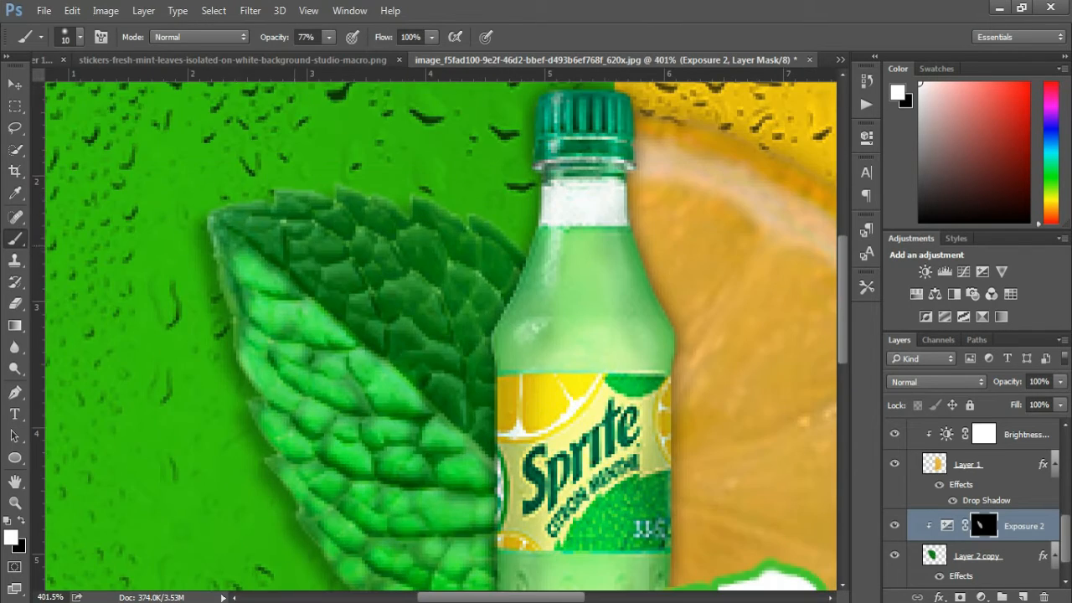
Step: Reduce the Exposure 2 adjustment's opacity to 65% and compare the leaf with and without it
scroll(259, 272, "down", 9)
left_click_drag(1009, 382, 980, 382)
scroll(441, 336, "down", 4)
left_click(894, 526)
left_click(895, 526)
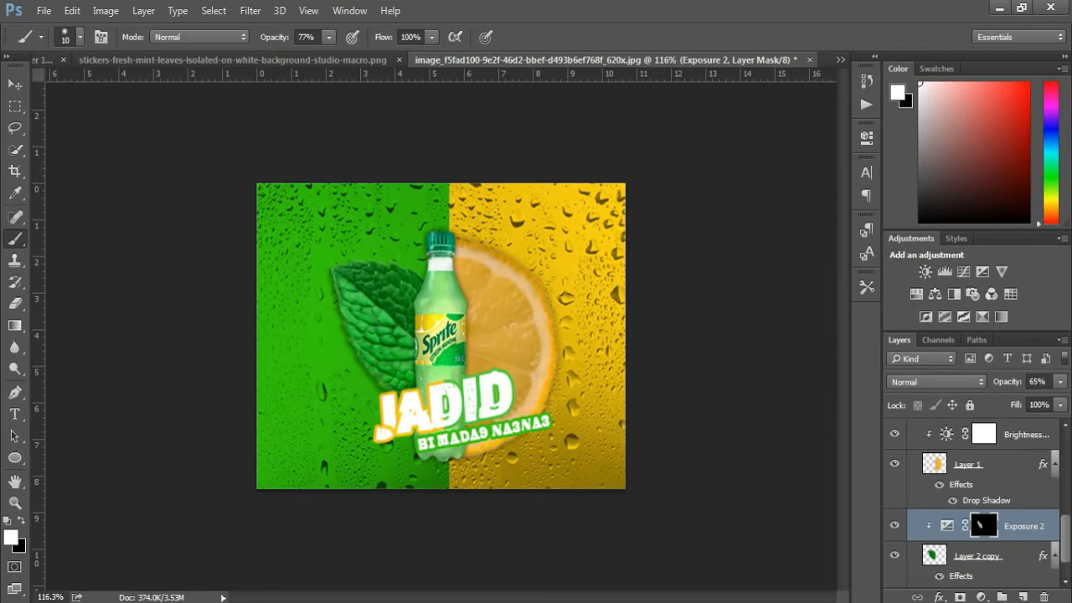
Step: Clip an Exposure adjustment to the lemon slice layer and invert its mask to black
left_click(967, 464)
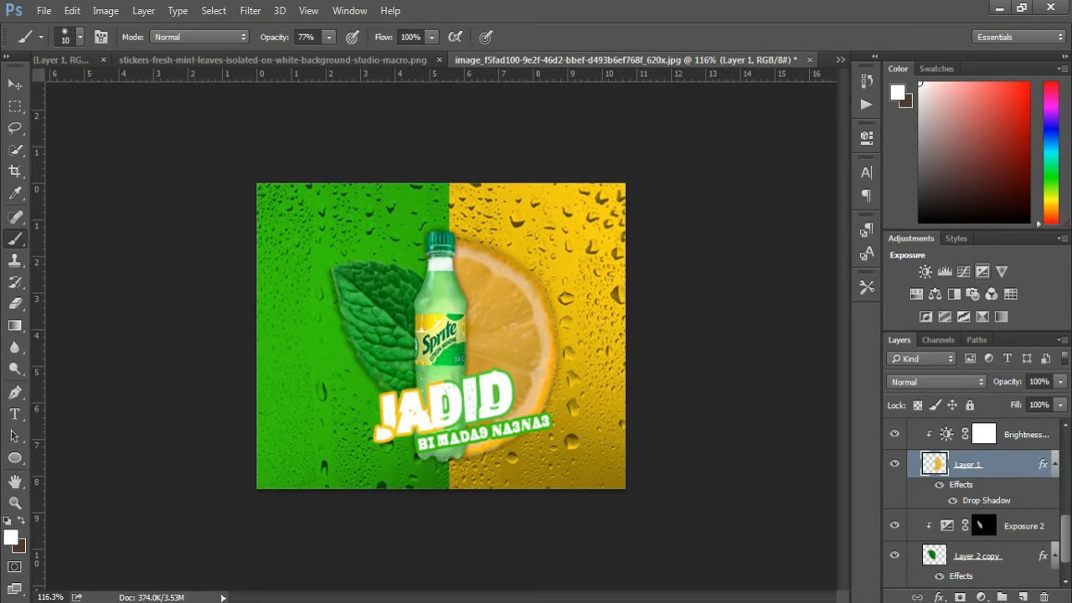
left_click(982, 272)
left_click(821, 128)
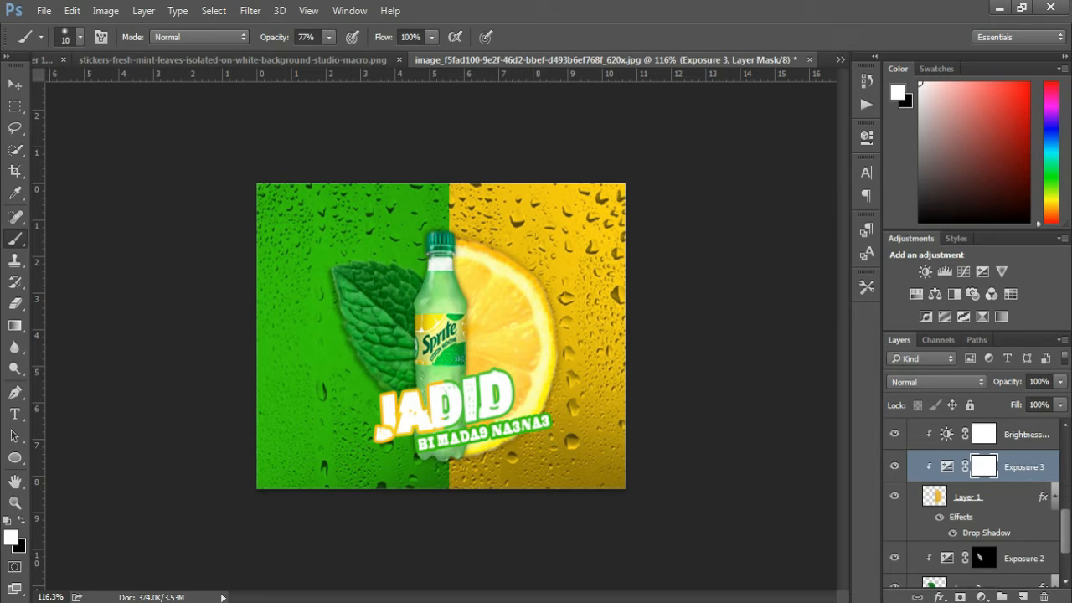
key("ctrl+i")
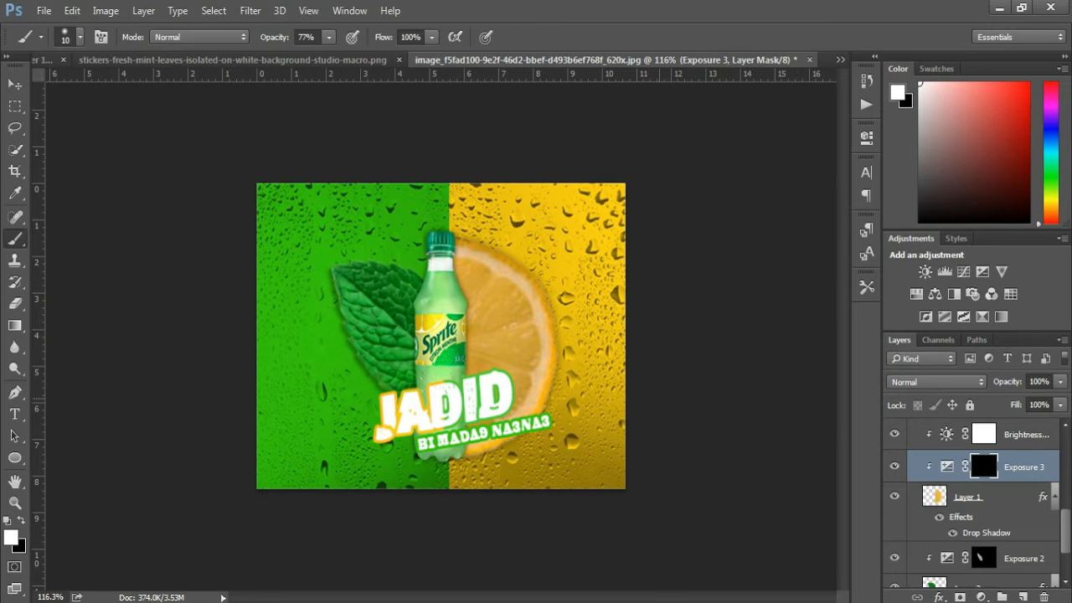
Step: Paint white on the Exposure 3 mask along the lemon's inner rind and over its flesh with a 28 px brush at 62% opacity
key("z")
left_click(512, 323)
key("ctrl+minus")
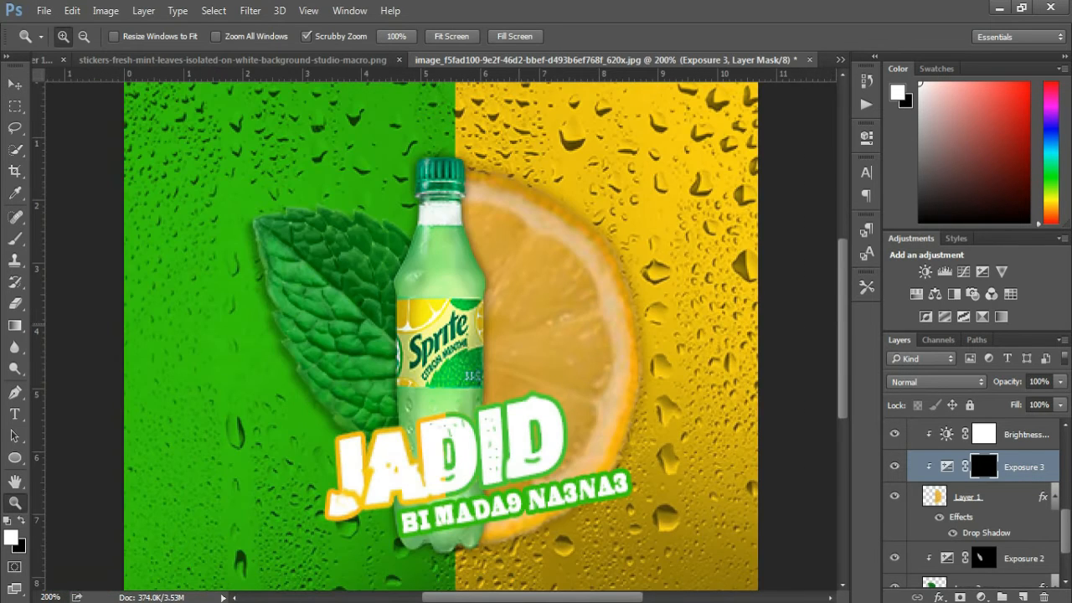
key("b")
left_click(968, 496)
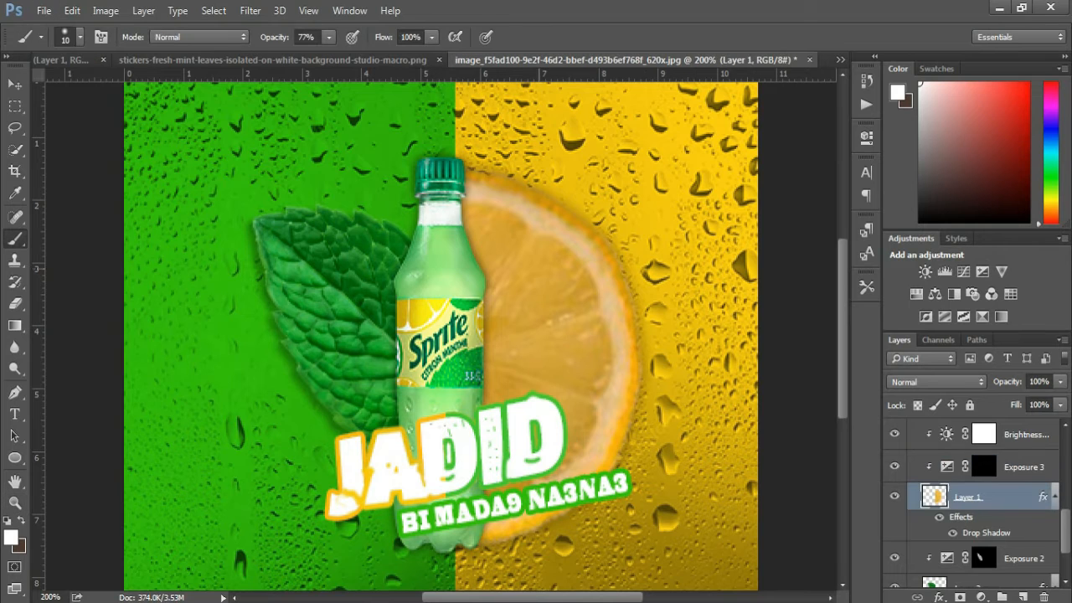
left_click(985, 466)
left_click(554, 239)
right_click(558, 249, "alt")
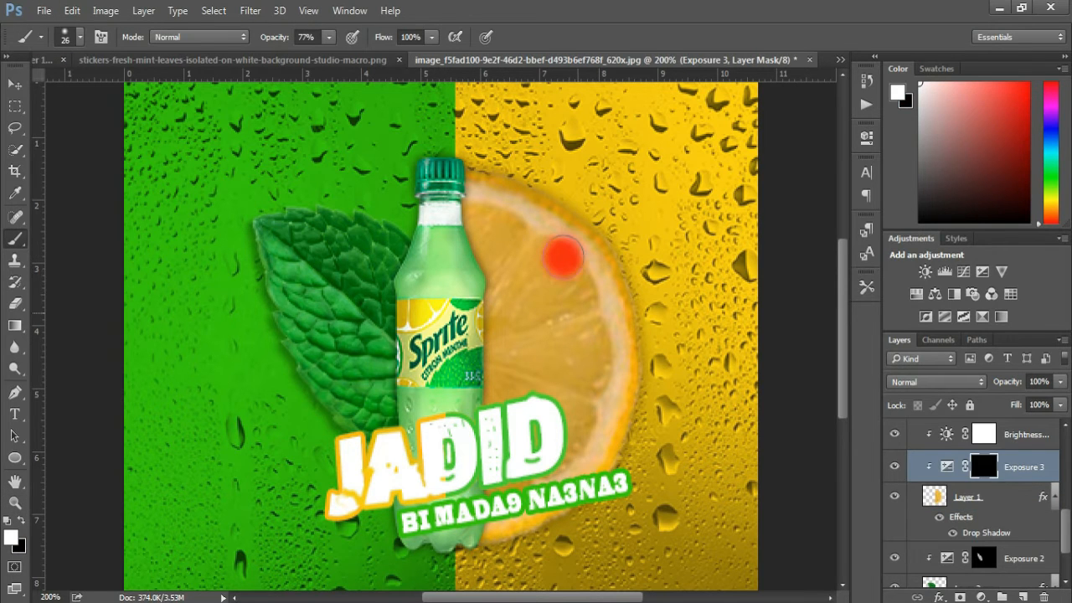
key("6")
key("2")
mouse_move(580, 256)
left_mouse_down()
mouse_move(612, 439)
mouse_move(540, 480)
left_mouse_up()
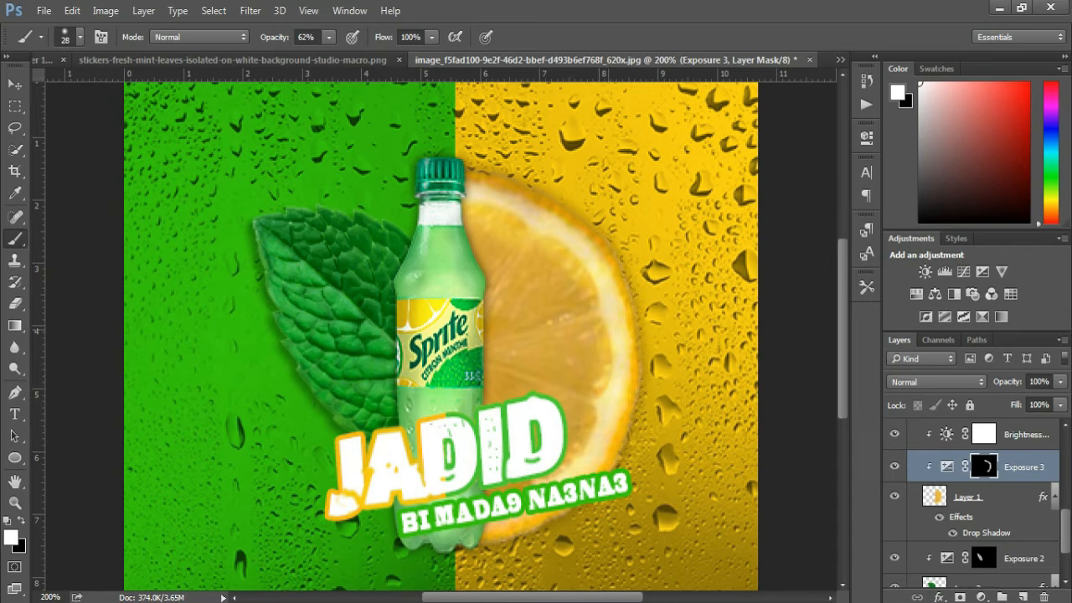
mouse_move(578, 259)
left_mouse_down()
mouse_move(495, 243)
mouse_move(603, 377)
mouse_move(502, 356)
mouse_move(562, 419)
left_mouse_up()
Step: Reduce the Exposure 3 adjustment's opacity to 39% and briefly show the small reference poster to compare the lemon
left_click_drag(1008, 382, 960, 382)
scroll(441, 335, "down", 3)
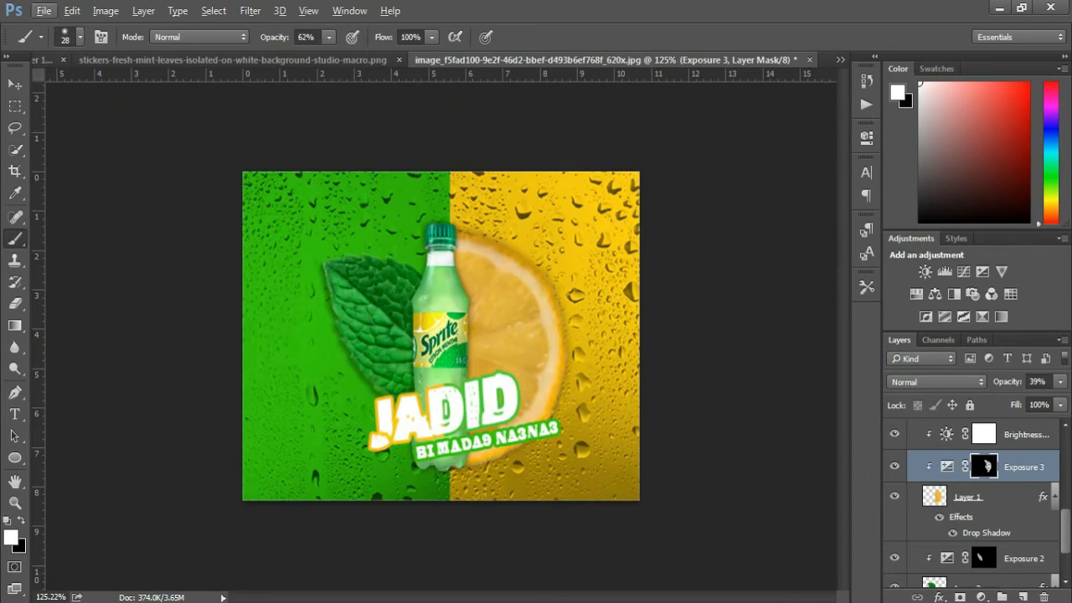
key("v")
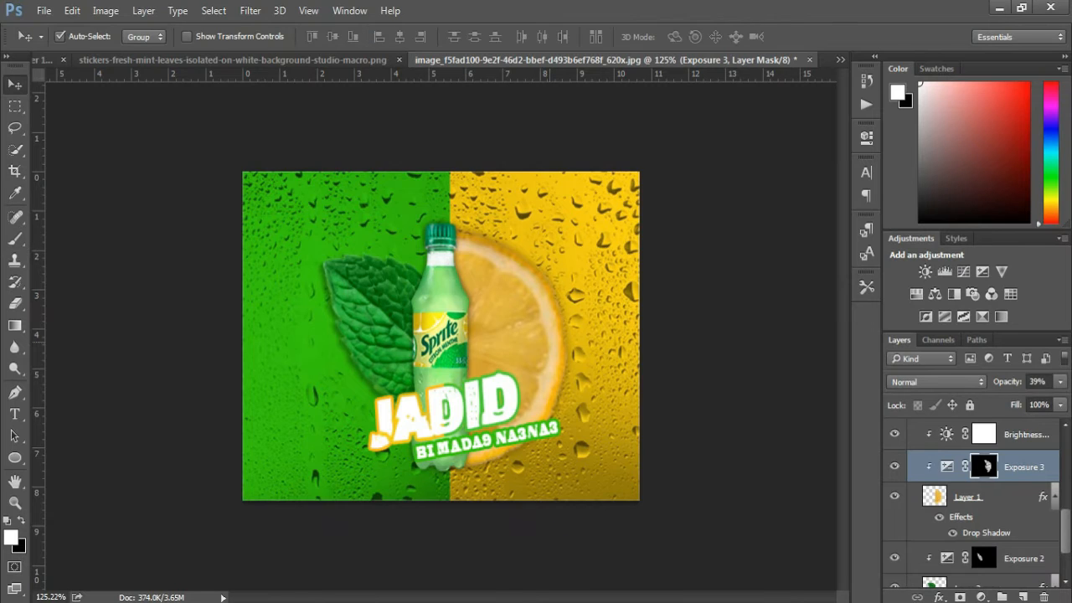
scroll(895, 432, "up", 5)
left_click(894, 432)
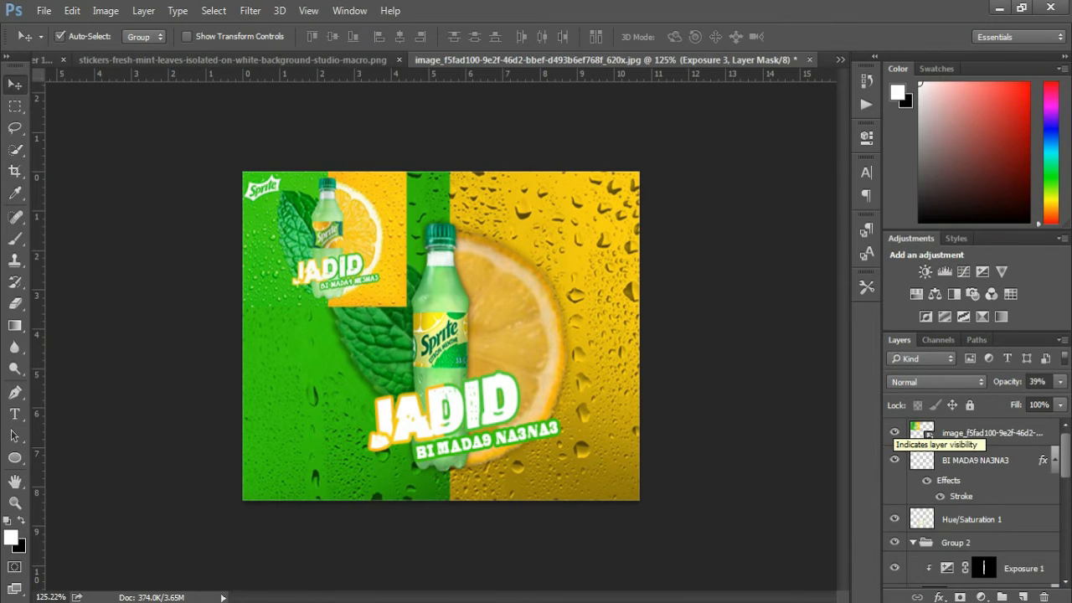
left_click(894, 433)
scroll(971, 503, "down", 3)
Step: Hide the bottle and select the lemon slice's flesh on Layer 1 with Quick Selection, leaving out the rind
key("b")
left_click(972, 515)
scroll(972, 514, "down", 2)
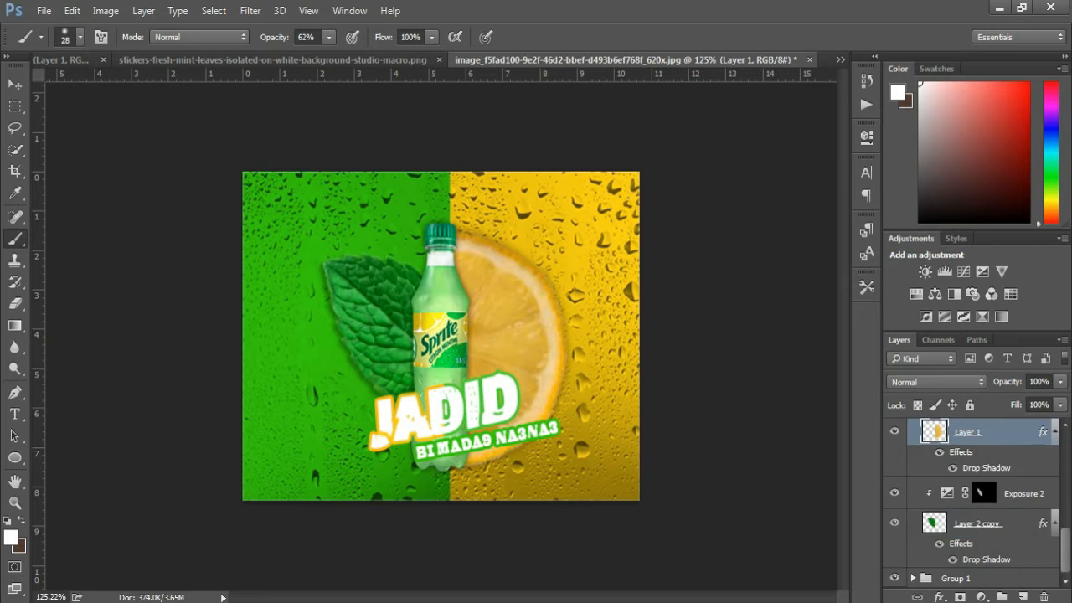
scroll(894, 503, "up", 9)
left_click(895, 513)
scroll(894, 513, "down", 7)
key("w")
scroll(443, 322, "up", 5)
mouse_move(435, 219)
left_mouse_down()
mouse_move(504, 224)
mouse_move(469, 360)
mouse_move(603, 352)
mouse_move(586, 228)
left_mouse_up()
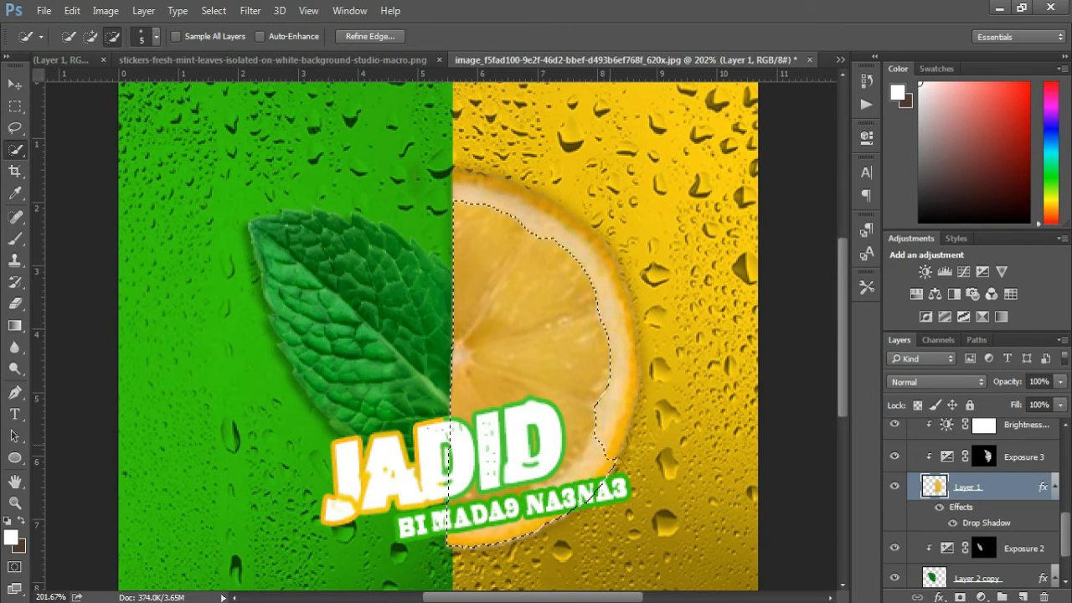
mouse_move(612, 445)
left_mouse_down()
mouse_move(562, 471)
mouse_move(494, 530)
left_mouse_up()
Step: Copy the selected lemon flesh to a new layer and duplicate Exposure 3 so one copy lies above and one below it
scroll(452, 351, "down", 2)
right_click(996, 487)
key("Escape")
key("ctrl+j")
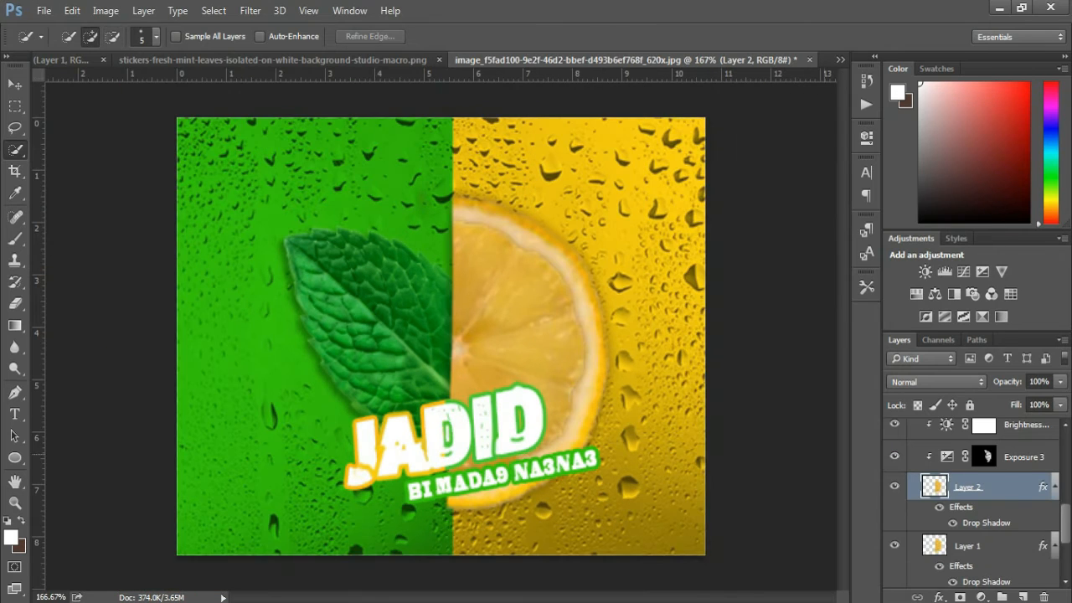
left_click(895, 487)
left_click(895, 487)
left_click(895, 457)
left_click(894, 457)
mouse_move(1024, 457)
left_mouse_down()
mouse_move(1013, 530)
mouse_move(1012, 440)
left_mouse_up()
left_click(894, 454)
left_click(895, 454)
Step: Clip a colorized Hue/Saturation adjustment to the flesh copy with hue 39, saturation 64, lightness -12, and show the reference poster
left_click(969, 486)
left_click(916, 294)
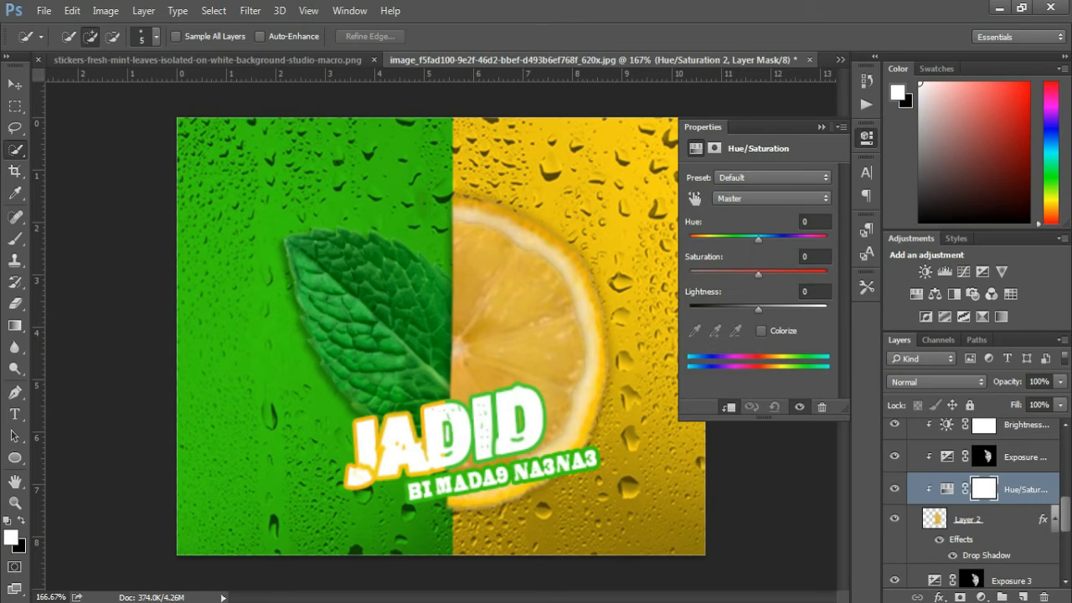
left_click(761, 330)
left_click_drag(690, 237, 704, 238)
left_click_drag(725, 274, 777, 274)
scroll(976, 503, "up", 8)
left_click(894, 432)
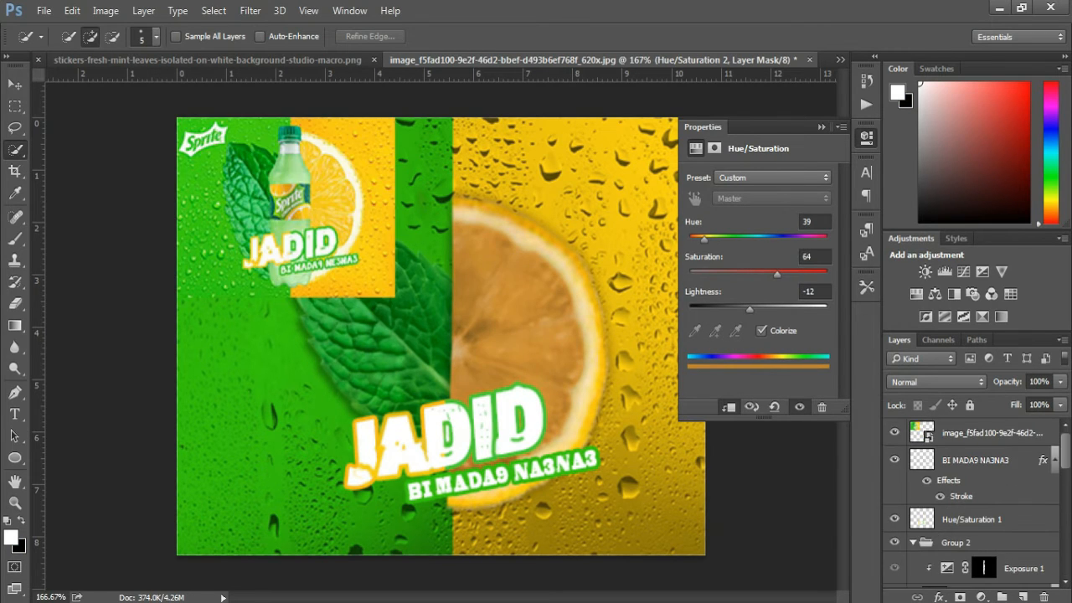
Step: Try other tints for the lemon flesh with lightness 0, ending at hue 63 and saturation 69
mouse_move(704, 240)
left_mouse_down()
mouse_move(691, 240)
mouse_move(702, 240)
left_mouse_up()
double_click(816, 291)
type("0")
left_click_drag(777, 275, 828, 275)
left_click_drag(703, 239, 704, 240)
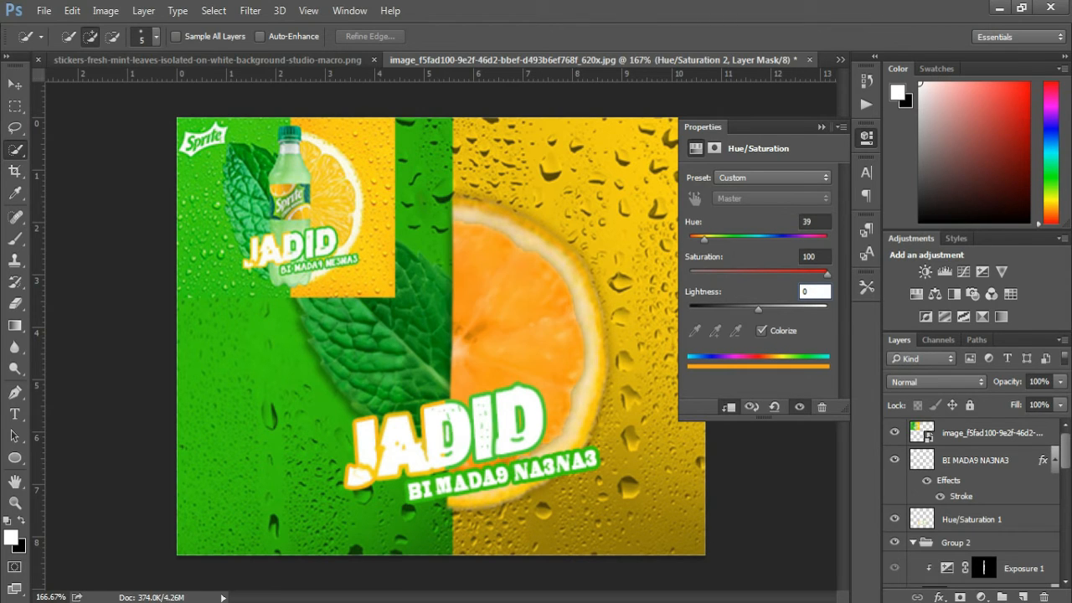
left_click_drag(828, 274, 795, 275)
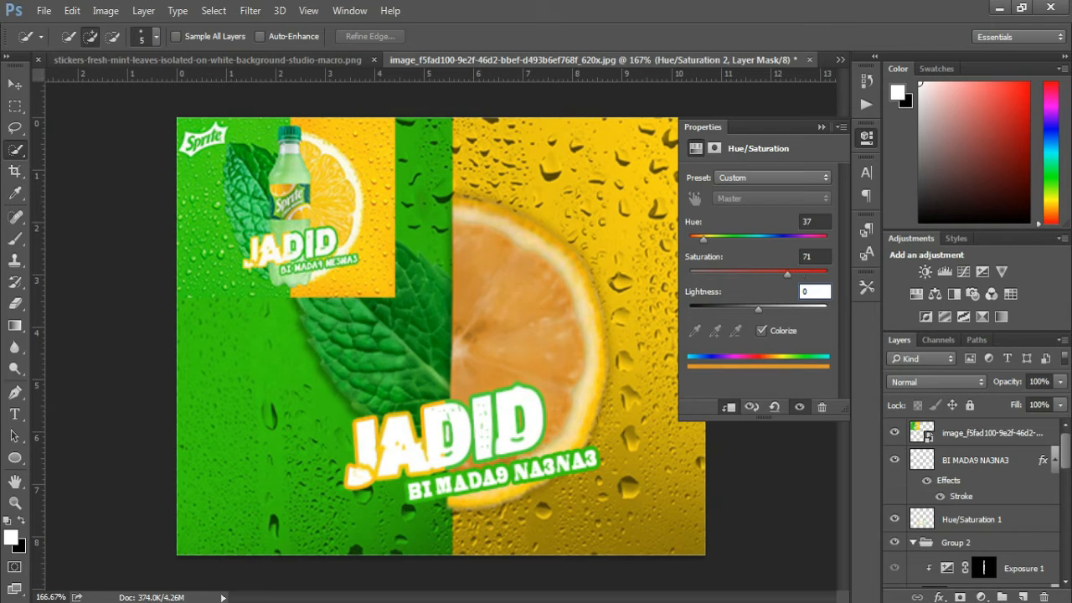
left_click_drag(703, 240, 714, 239)
left_click_drag(801, 275, 784, 275)
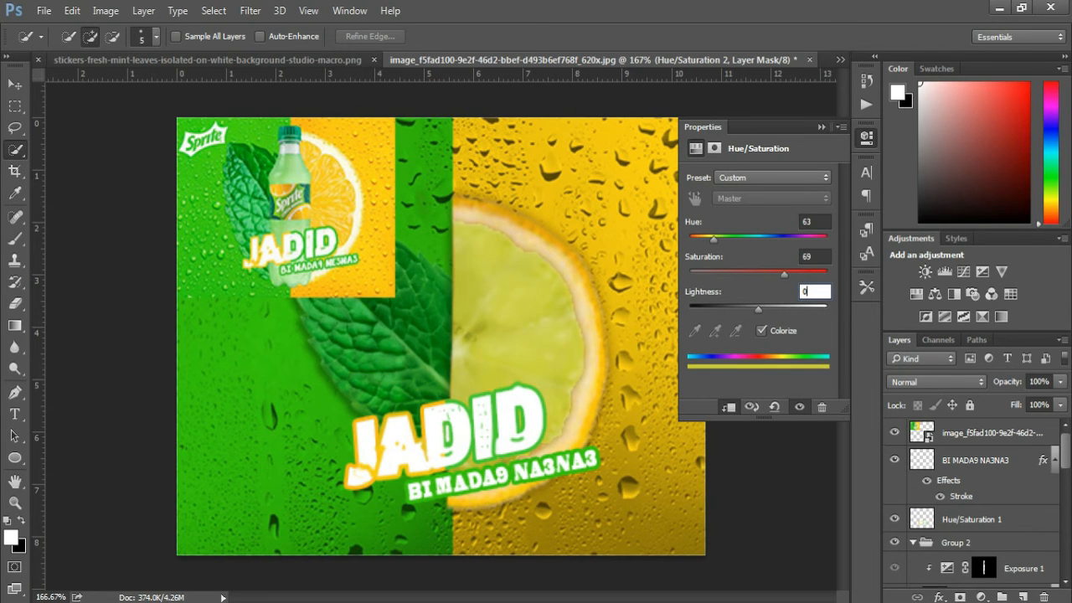
Step: Set the flesh's Hue/Saturation adjustment to hue 18, saturation 100, lightness -4 and its layer opacity to 25%
left_click_drag(1008, 382, 936, 382)
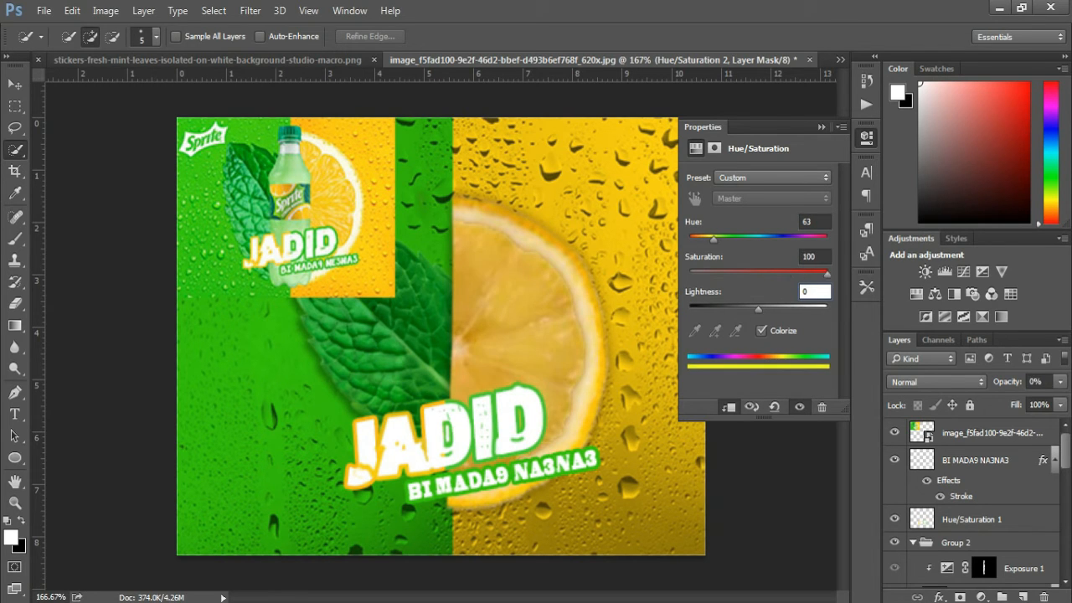
left_click_drag(753, 310, 755, 309)
scroll(795, 463, "down", 6)
scroll(972, 503, "down", 3)
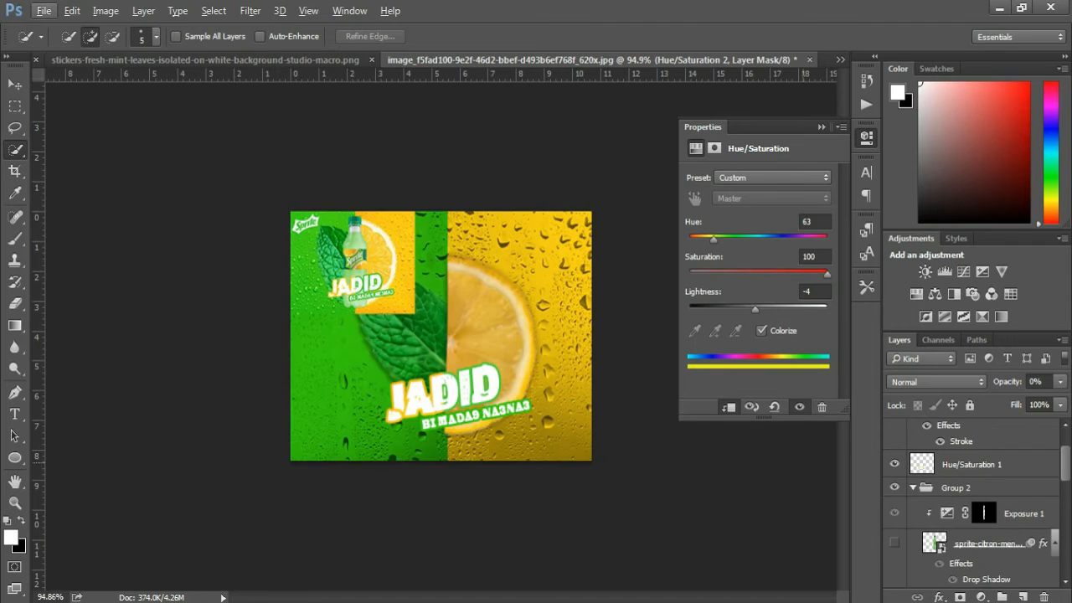
scroll(972, 503, "up", 3)
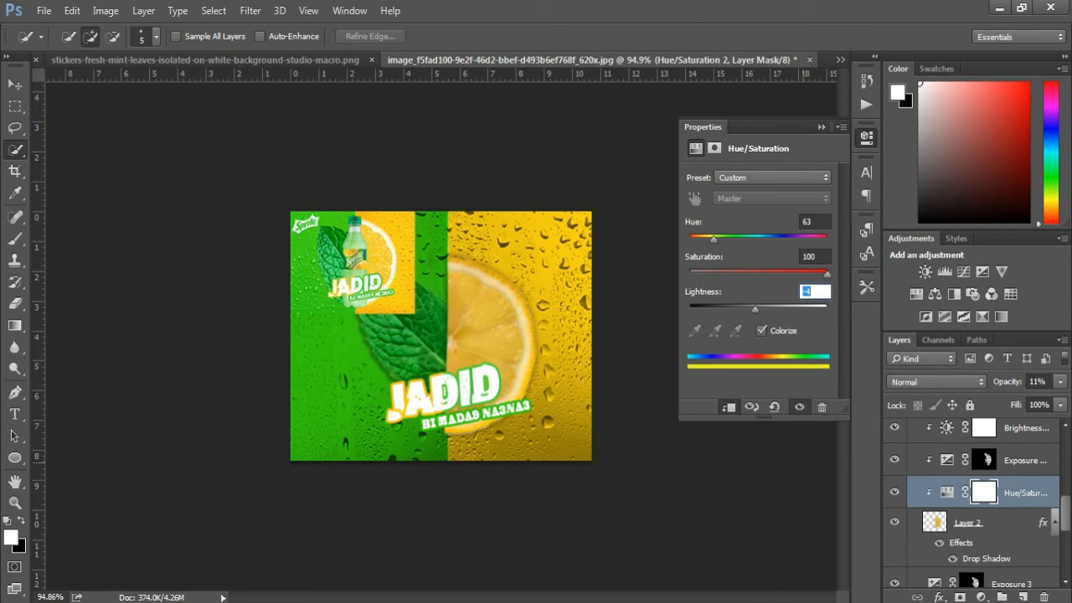
left_click_drag(714, 239, 696, 239)
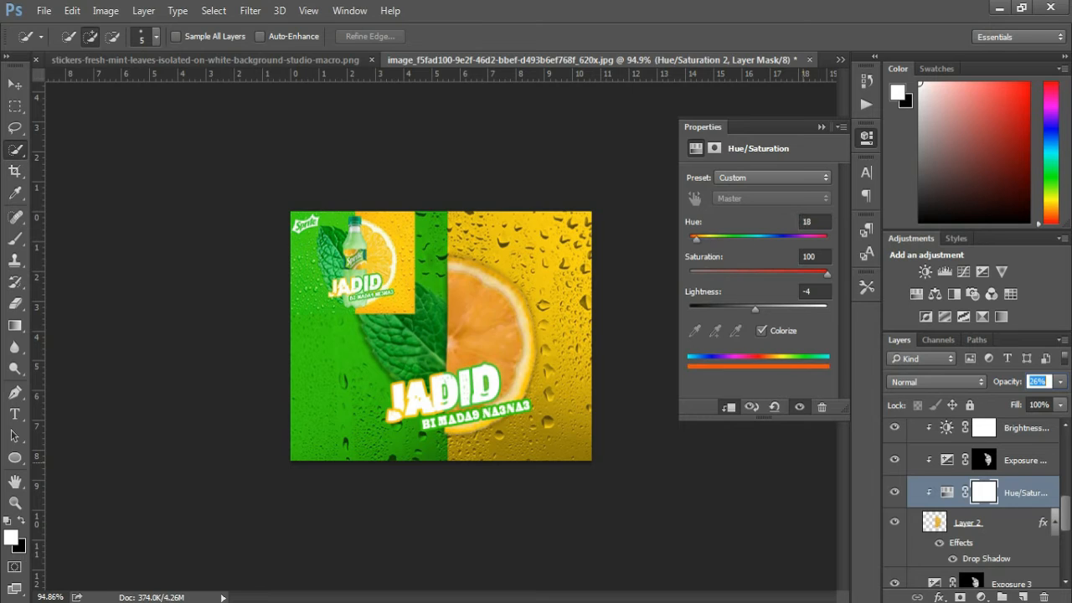
left_click(866, 136)
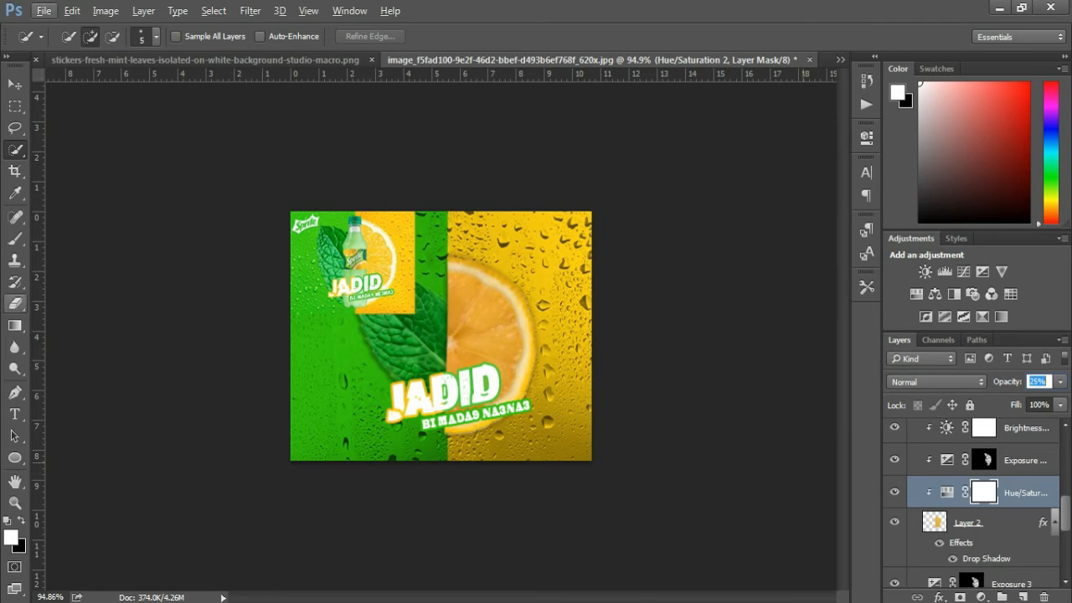
Step: Sharpen the lemon flesh copy on Layer 2 with the Sharpen tool at 42 px and 50% strength
right_click(15, 347)
left_click(74, 366)
scroll(449, 336, "up", 8)
left_click(972, 522)
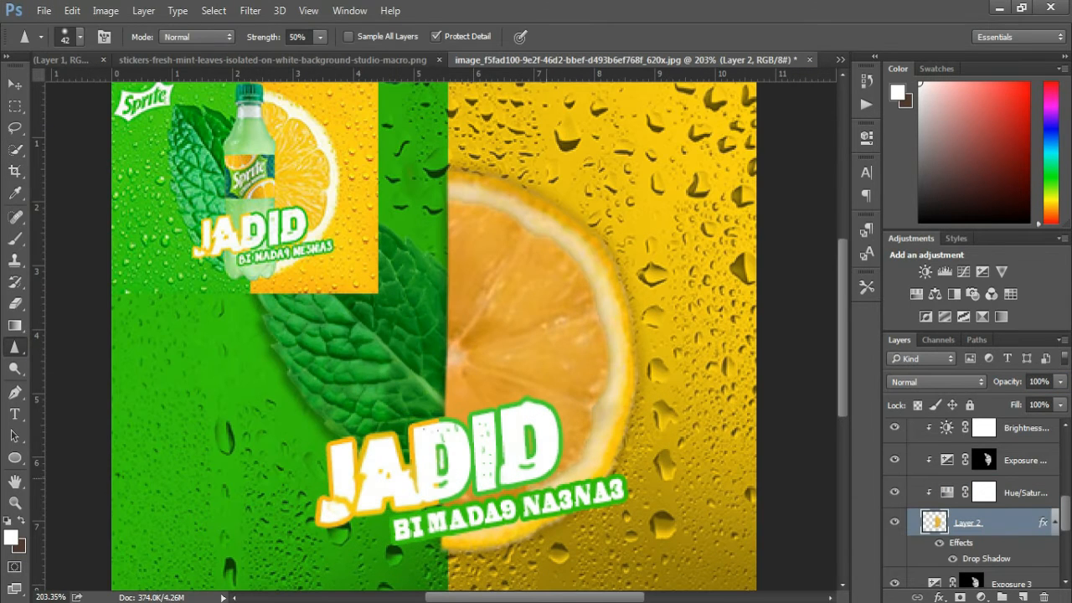
scroll(444, 335, "down", 4)
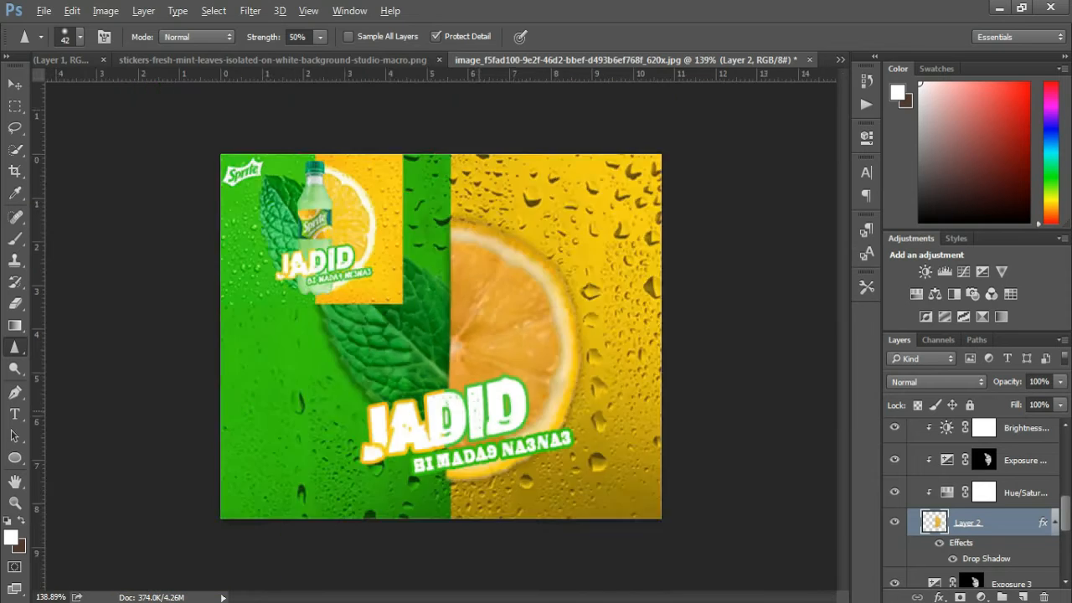
scroll(444, 335, "up", 2)
Step: Clip an Exposure adjustment to the lemon flesh copy and invert its mask to black
left_click(983, 271)
left_click(866, 136)
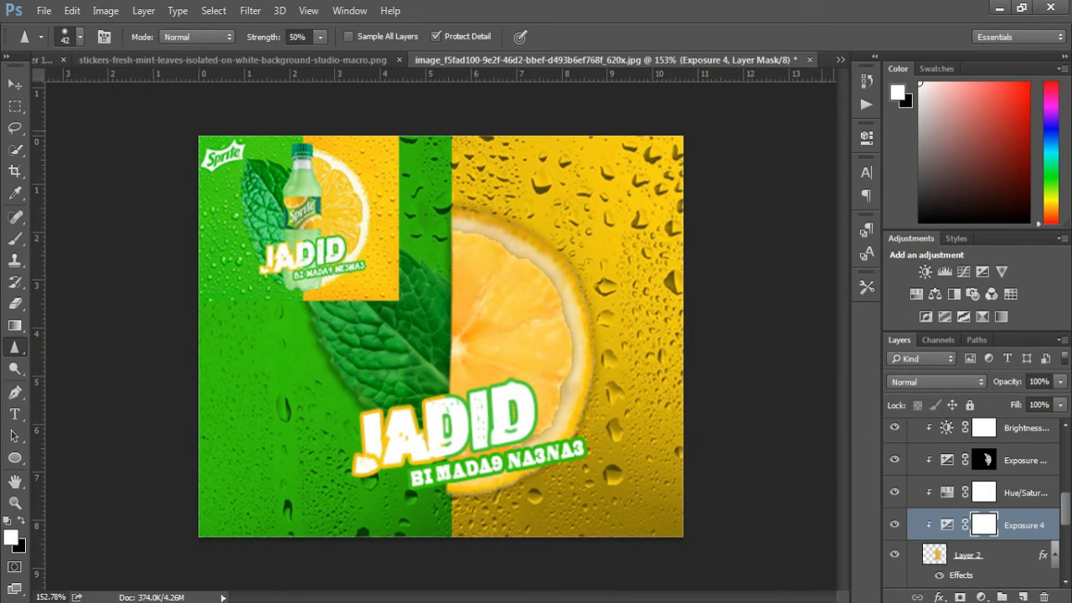
key("ctrl+i")
Step: Paint small white highlights on the Exposure 4 mask over the lemon pulp with a 4 px brush and reduce the adjustment's opacity to 47%
key("b")
scroll(472, 326, "up", 2)
key("bracketleft")
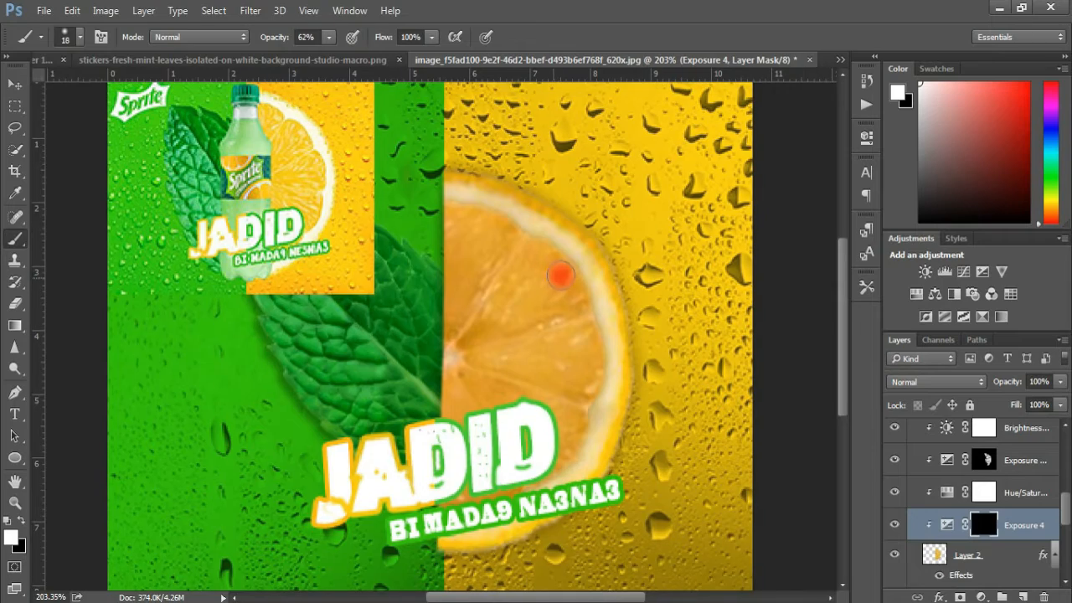
scroll(560, 274, "up", 7)
key("bracketleft")
key("bracketleft")
key("bracketleft")
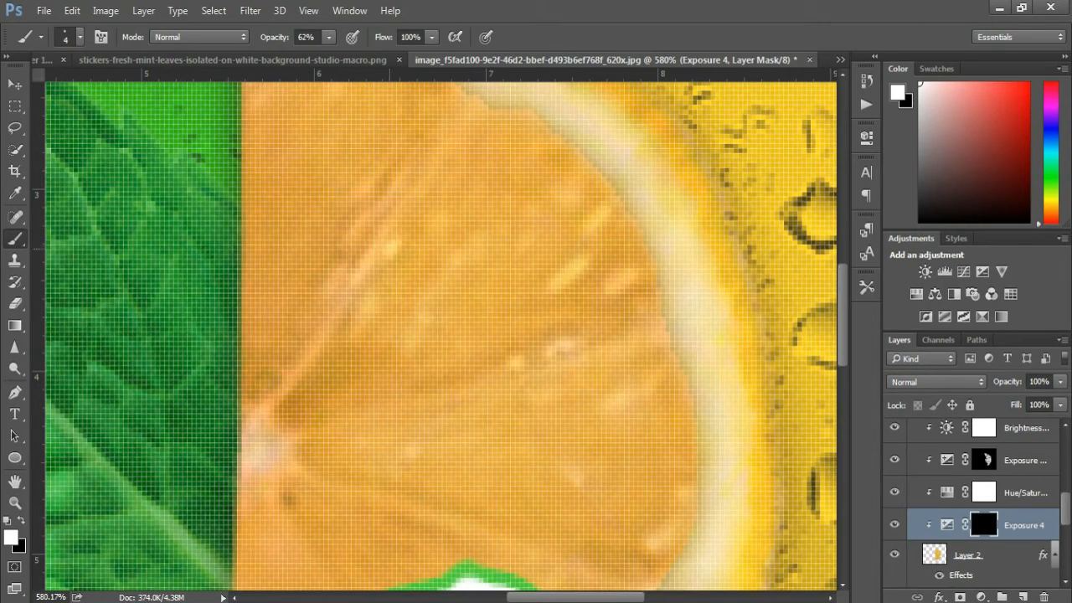
scroll(682, 491, "down", 7)
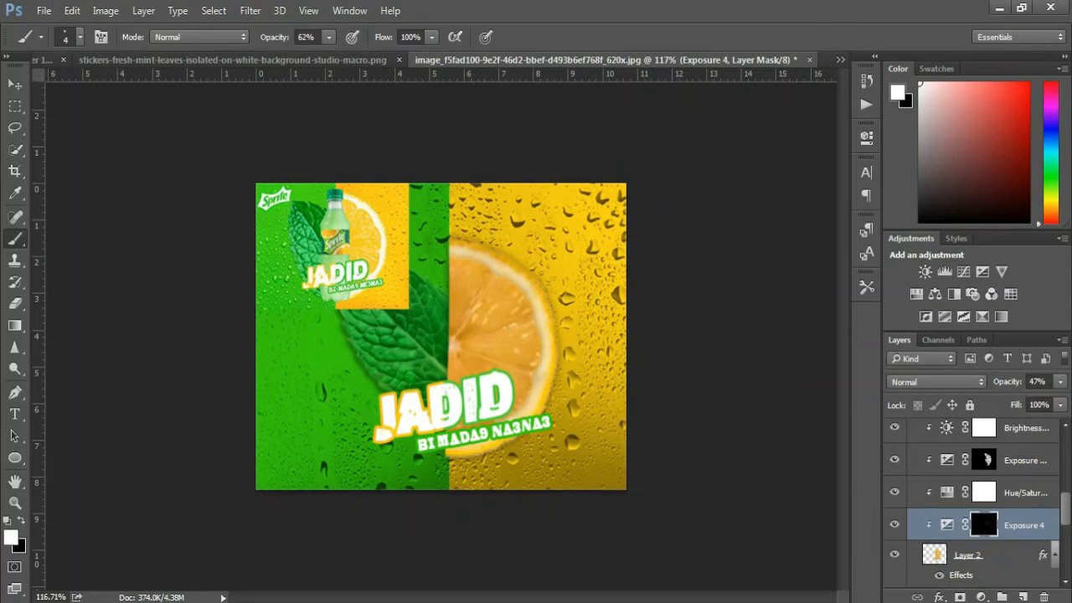
Step: Soften the flesh copy's hard edge along the rind on Layer 2 with a 13 px eraser at 66% opacity
scroll(441, 336, "up", 1)
scroll(499, 303, "up", 5)
key("alt+bracketleft")
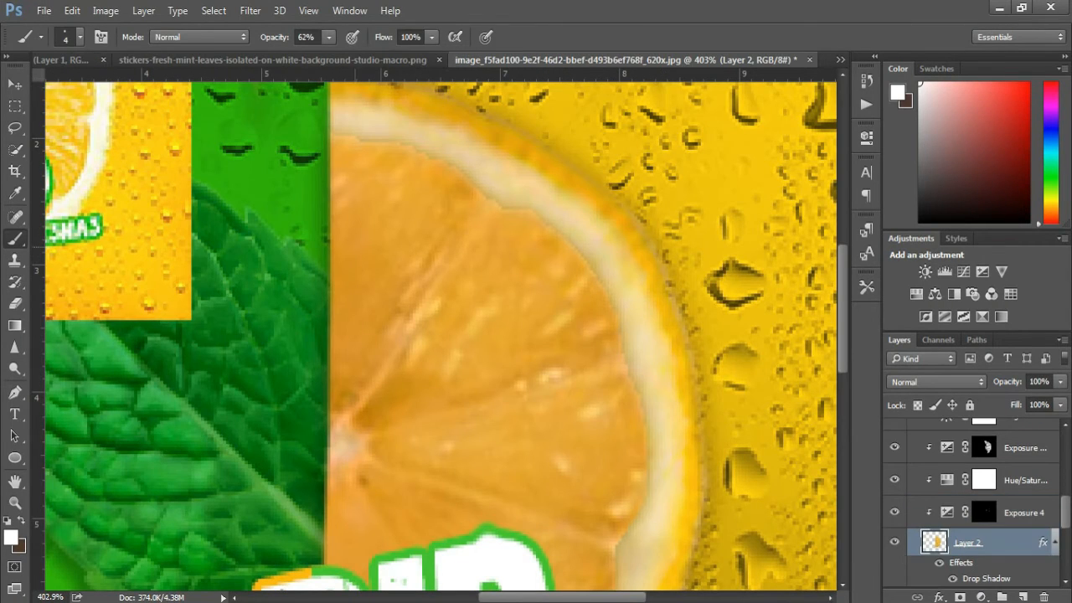
key("e")
key("6")
key("6")
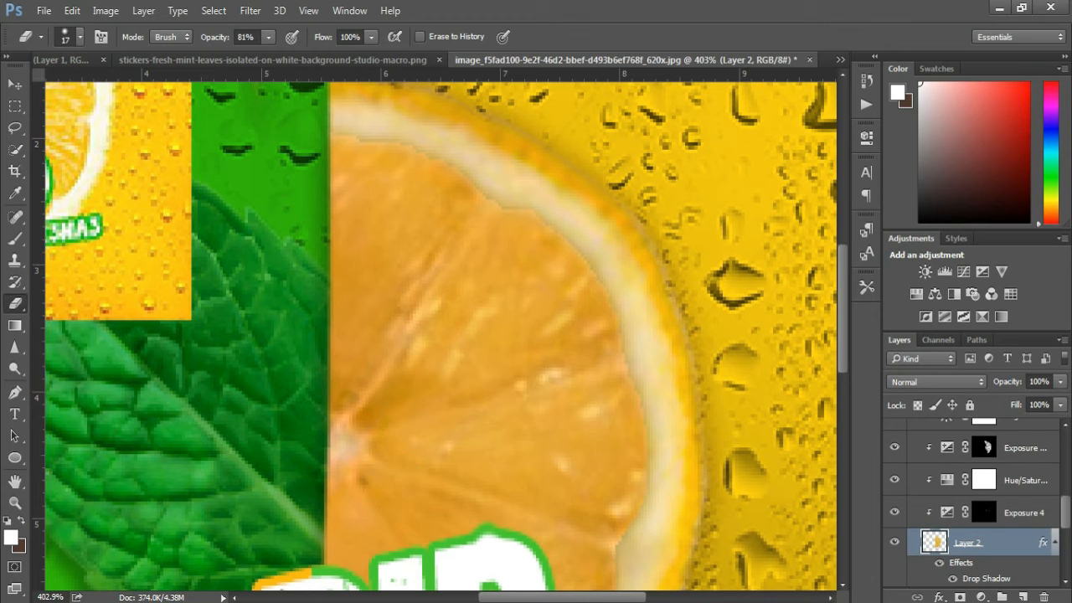
key("bracketleft")
left_click_drag(352, 149, 475, 179)
key("bracketright")
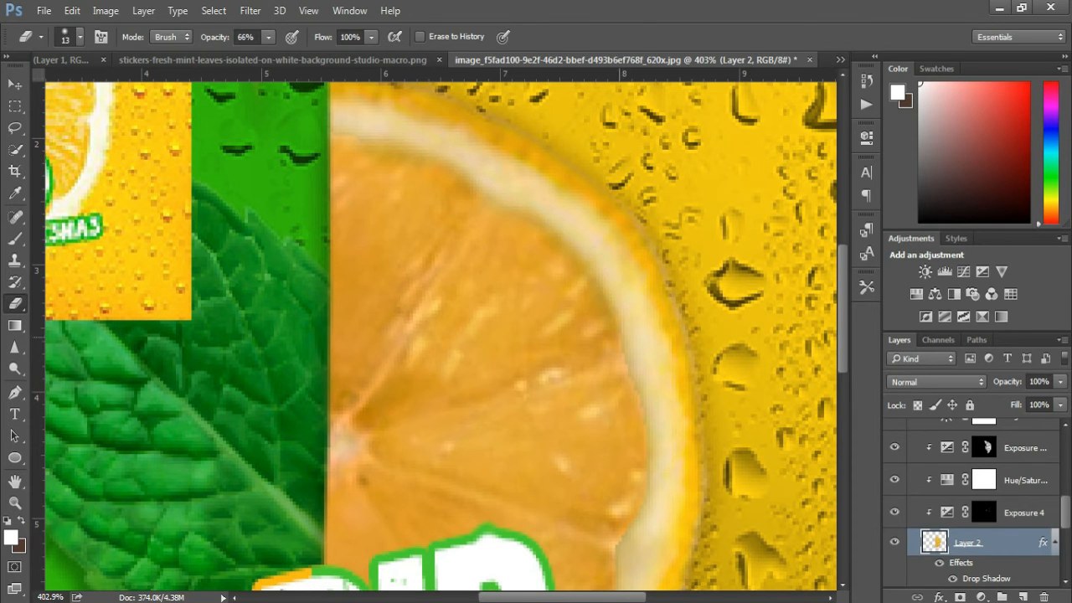
key("ctrl+0")
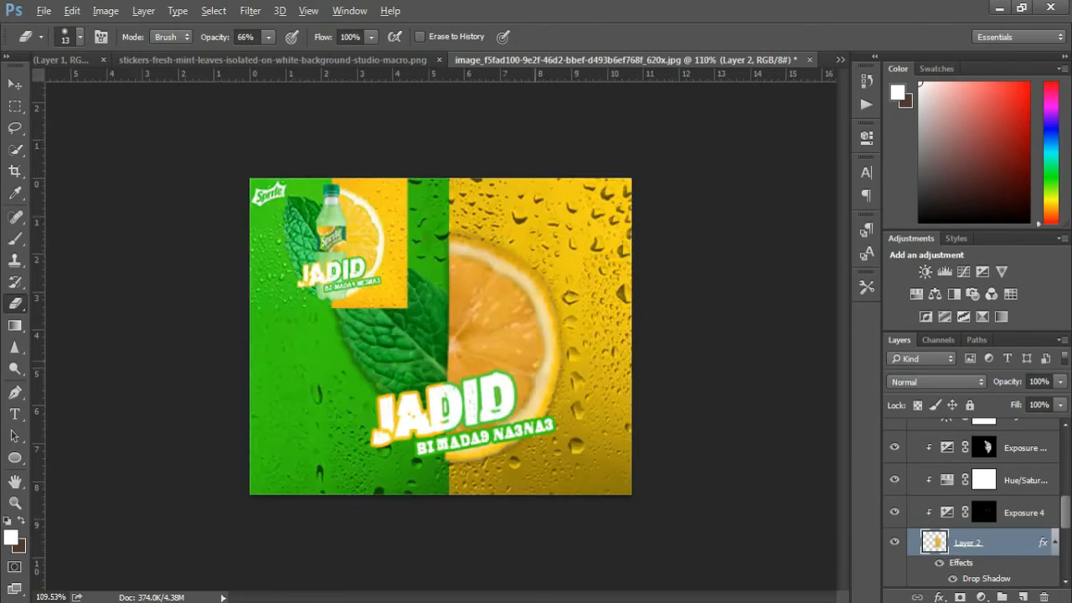
Step: Restore a small patch of pulp detail near the lemon's upper rind on Layer 2 with a 7 px History Brush
scroll(570, 310, "up", 2)
key("y")
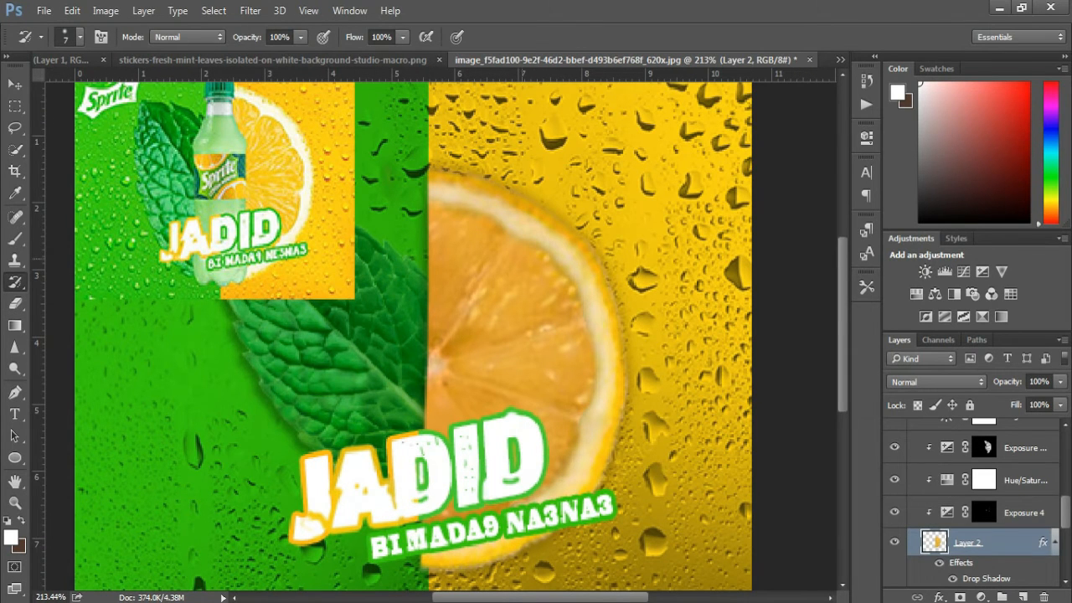
mouse_move(474, 216)
left_mouse_down()
mouse_move(448, 214)
mouse_move(476, 216)
left_mouse_up()
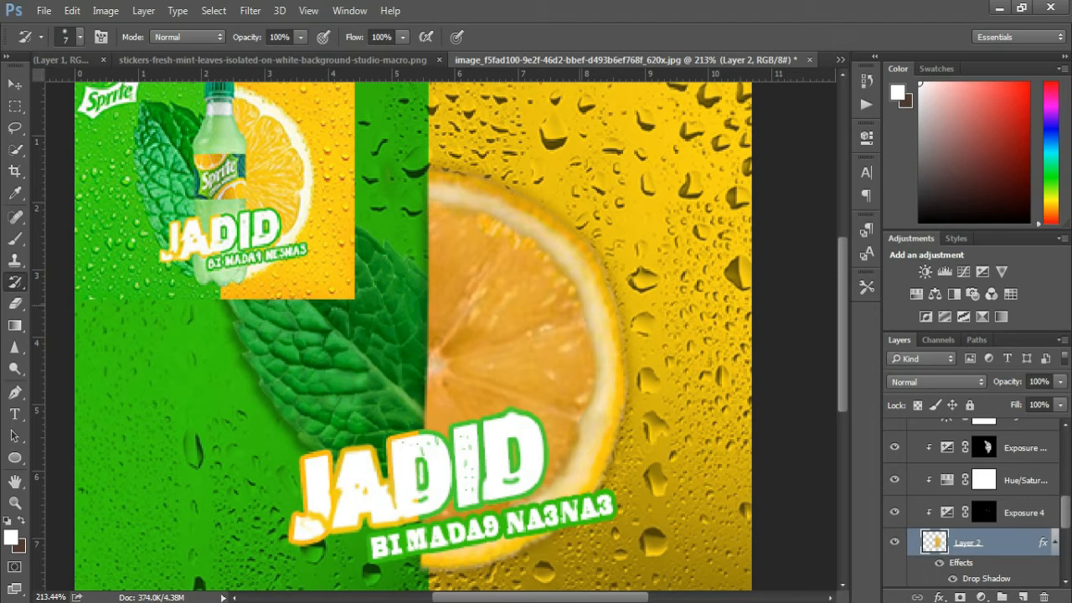
scroll(520, 243, "down", 6)
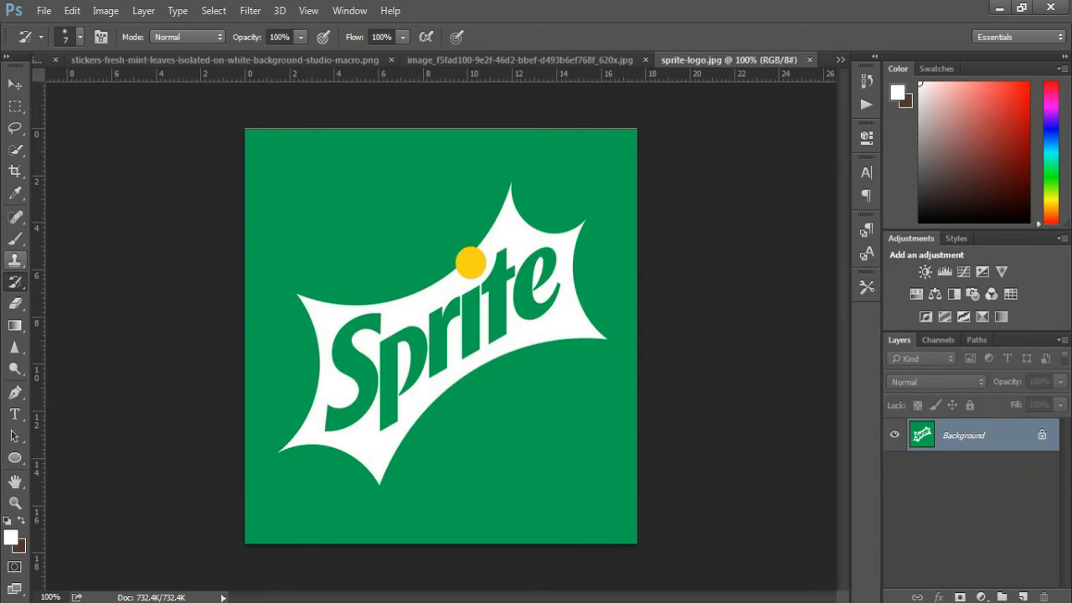
Step: Remove the green background around the Sprite logo with the Magic Eraser at tolerance 32 and bring the logo into the poster document
left_click_drag(15, 303, 75, 338)
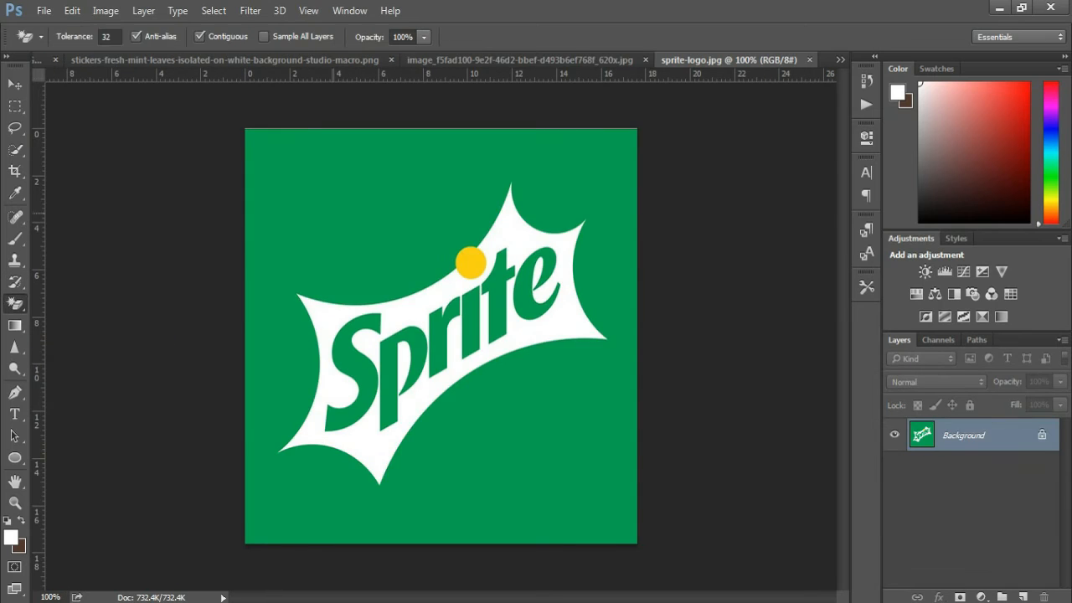
left_click(268, 151)
key("v")
left_click_drag(502, 284, 415, 268)
Step: Place the Sprite logo layer at the top of the layer stack, hide the reference image and shift the logo over the poster
scroll(967, 503, "down", 3)
left_click_drag(968, 487, 968, 422)
left_click(894, 460)
left_click_drag(377, 327, 444, 330)
Step: Scale the Sprite logo to 21%, rotate it slightly clockwise and place it in the poster's upper-left corner
left_click(186, 37)
left_click(627, 552)
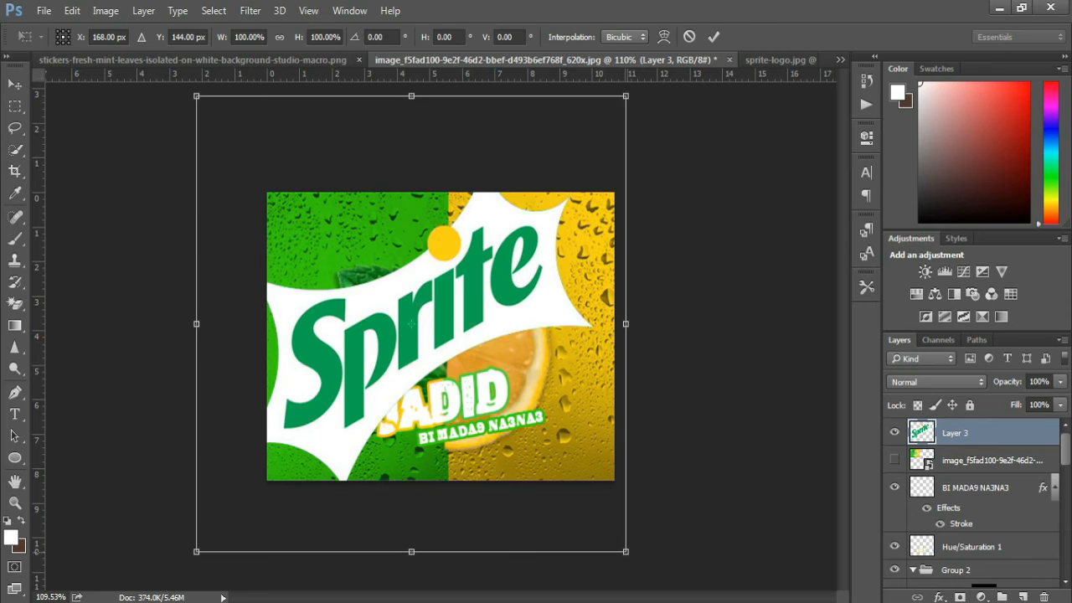
left_click_drag(627, 552, 376, 286)
left_click_drag(407, 318, 379, 289)
left_click_drag(334, 243, 330, 257)
left_click_drag(376, 303, 348, 271)
left_click_drag(312, 230, 318, 261)
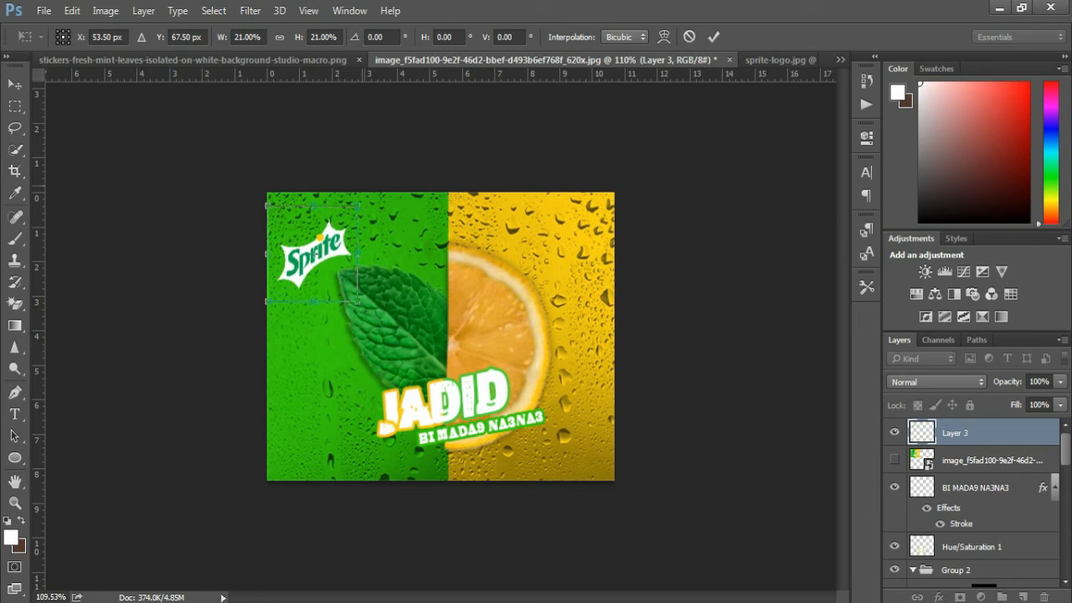
left_click_drag(365, 312, 348, 324)
left_click_drag(318, 260, 318, 247)
key("Return")
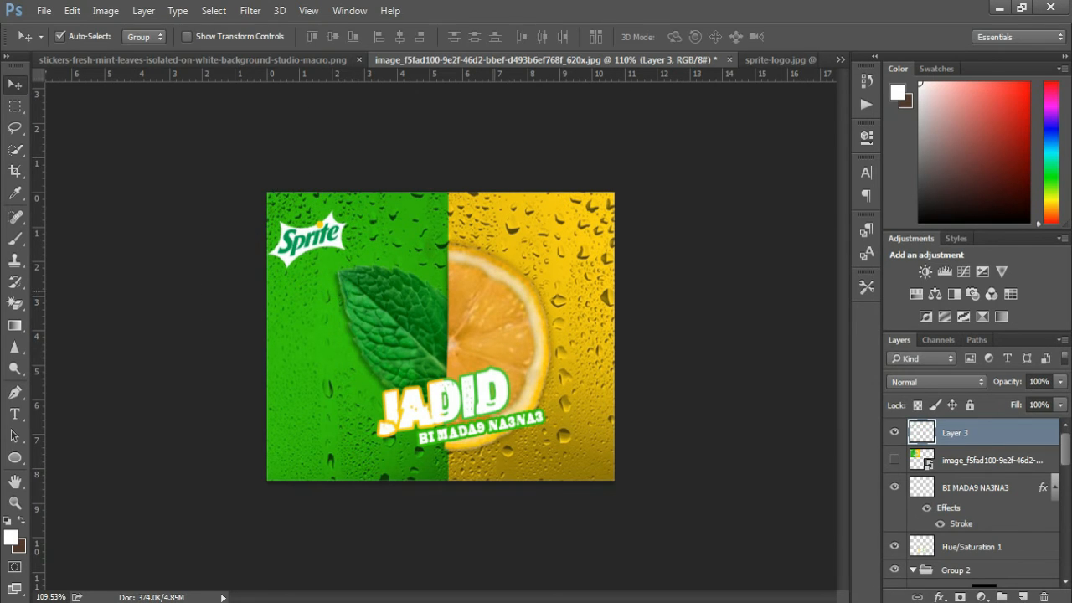
Step: Show the Sprite bottle in the poster composition again
left_click(894, 460)
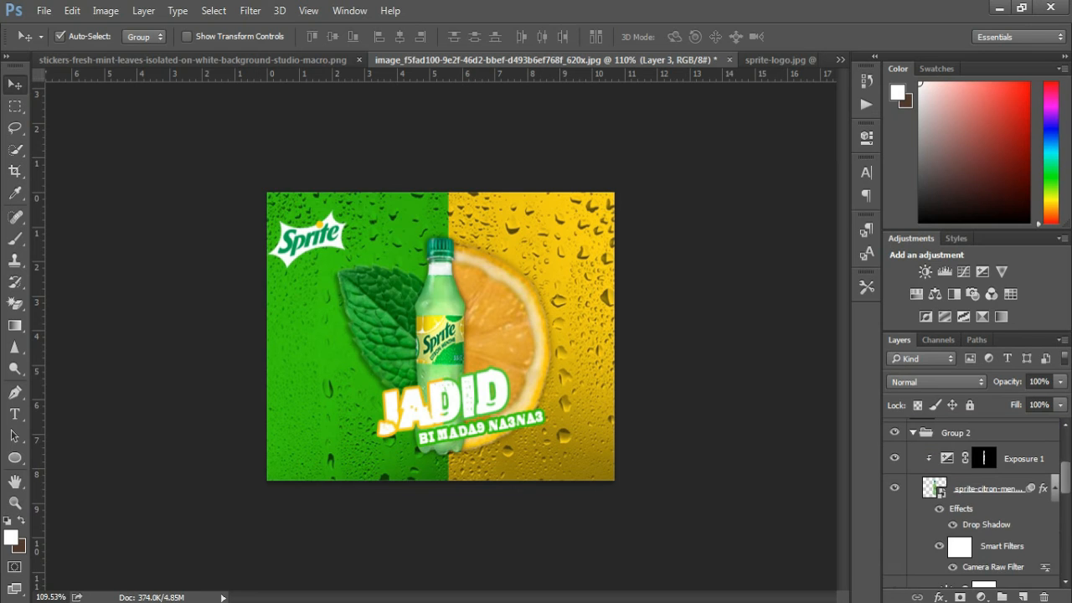
scroll(972, 503, "up", 5)
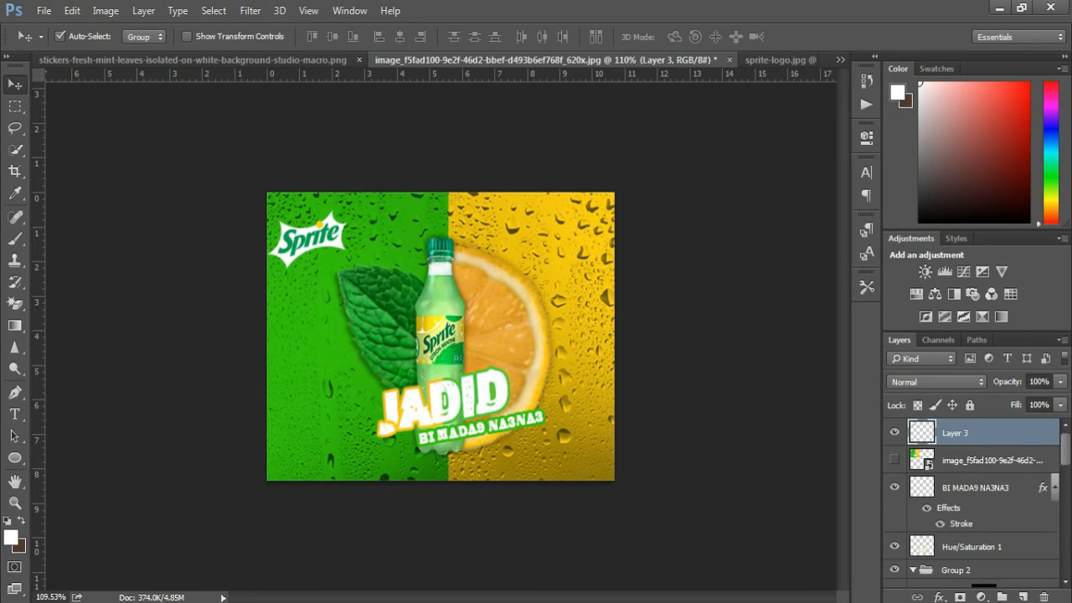
scroll(440, 336, "up", 1)
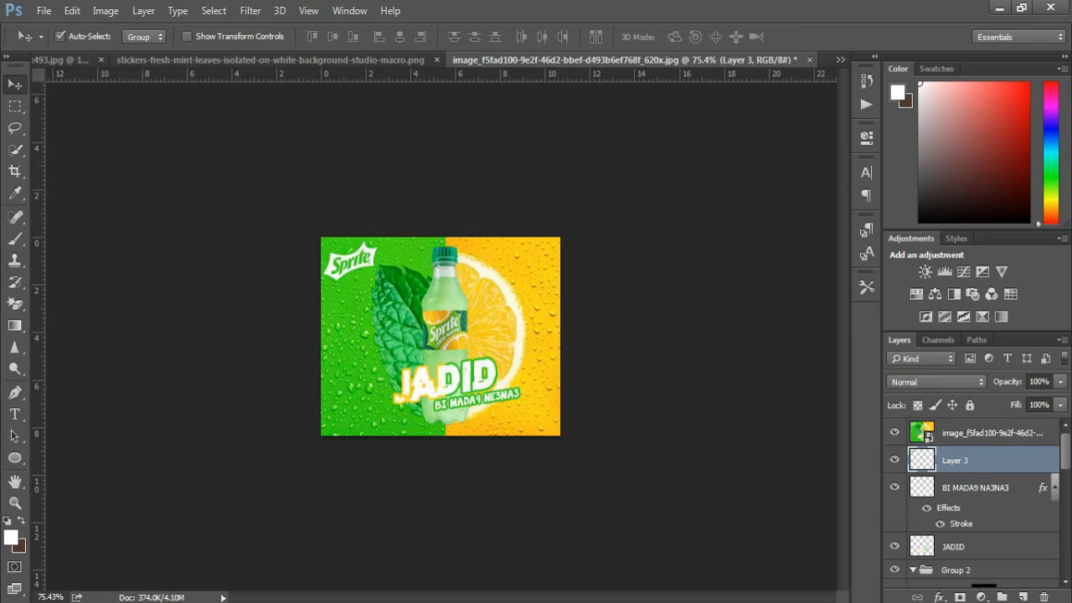
Step: Merge all poster layers below the reference image into a single layer
left_click(895, 433)
left_click(895, 433)
scroll(971, 502, "down", 10)
left_click(997, 572, "shift")
right_click(997, 572)
left_click(793, 414)
left_click(894, 460)
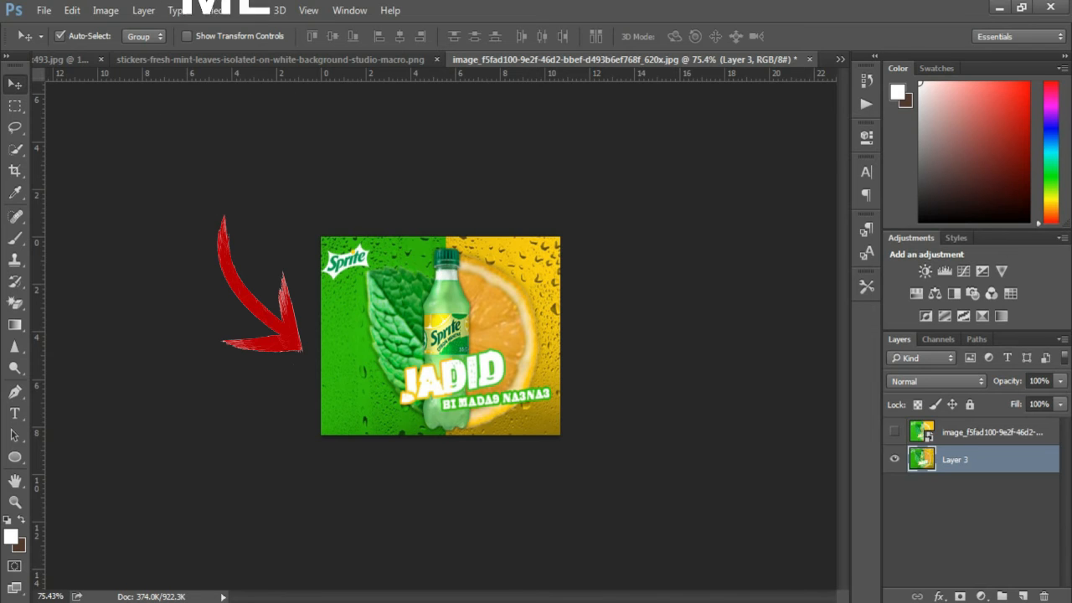
Step: Compare the merged poster with the reference image by toggling the reference layer's visibility
left_click(894, 433)
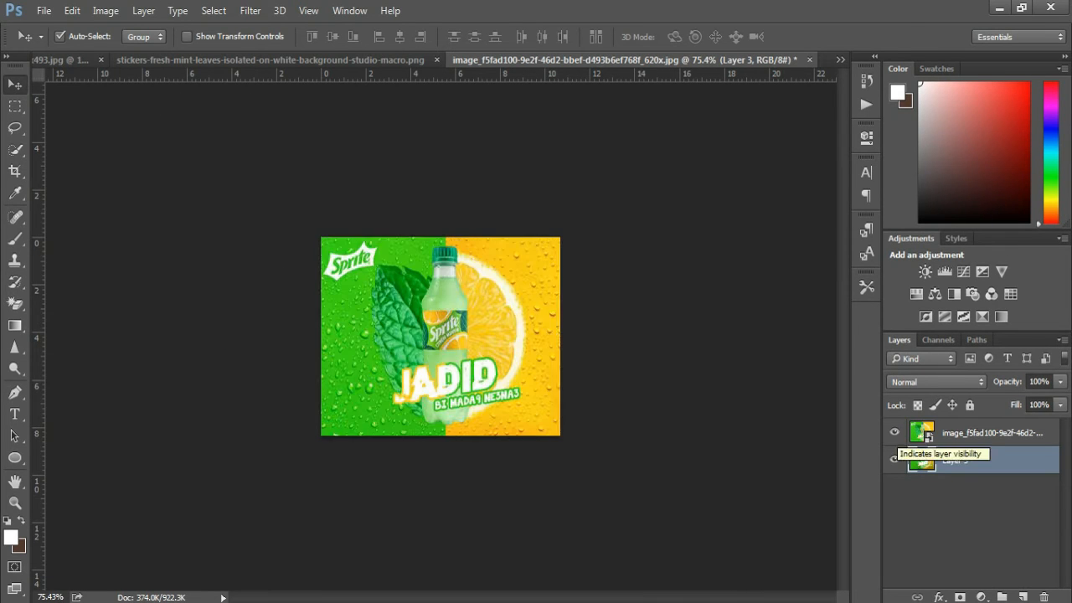
left_click(895, 432)
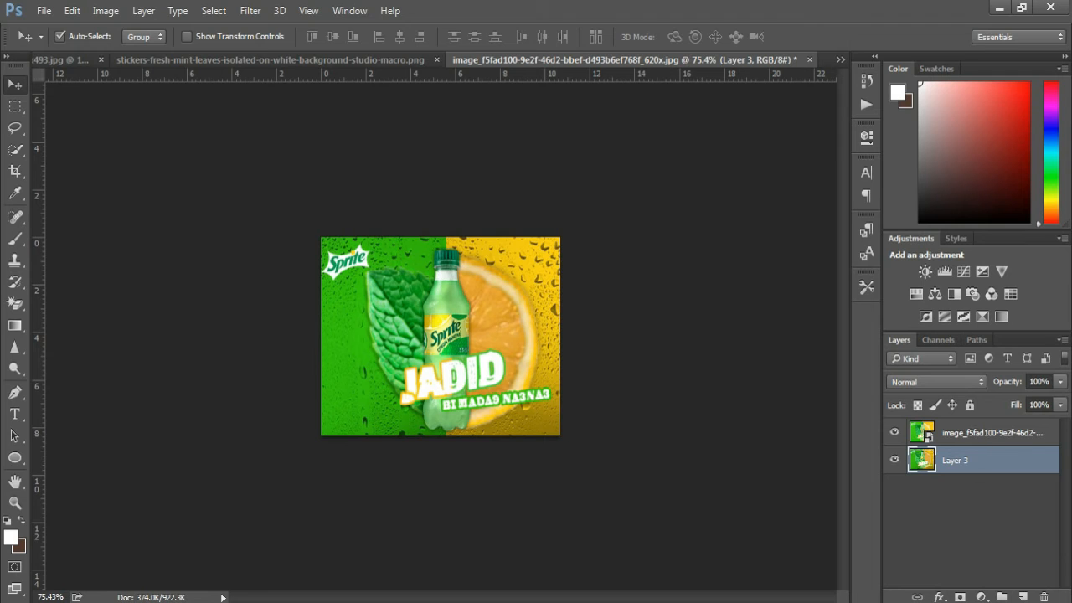
left_click(895, 432)
left_click(895, 432)
left_click(895, 432)
left_click(894, 433)
left_click(895, 432)
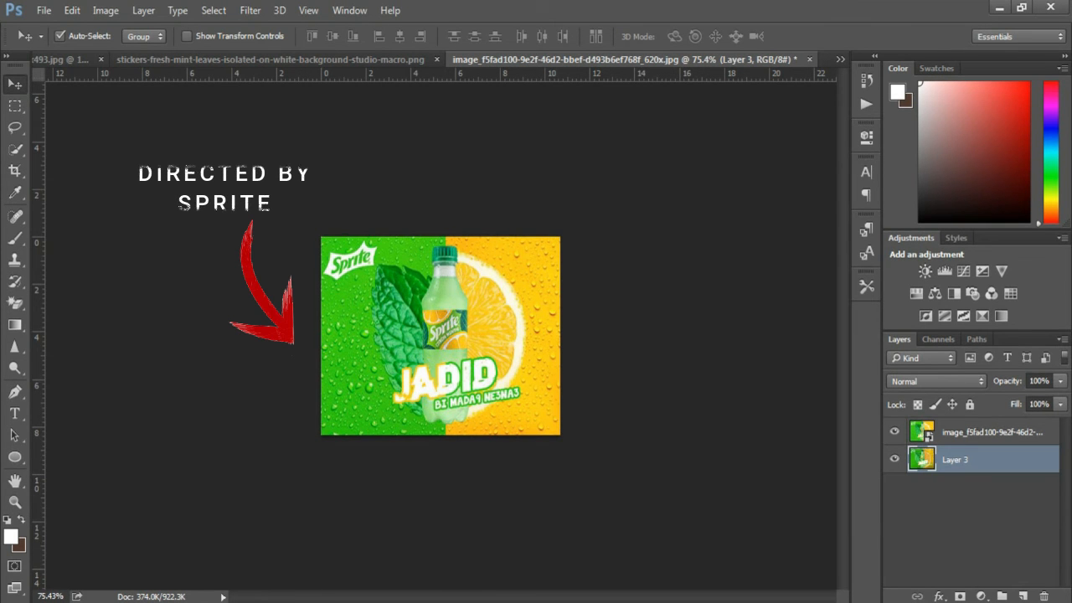